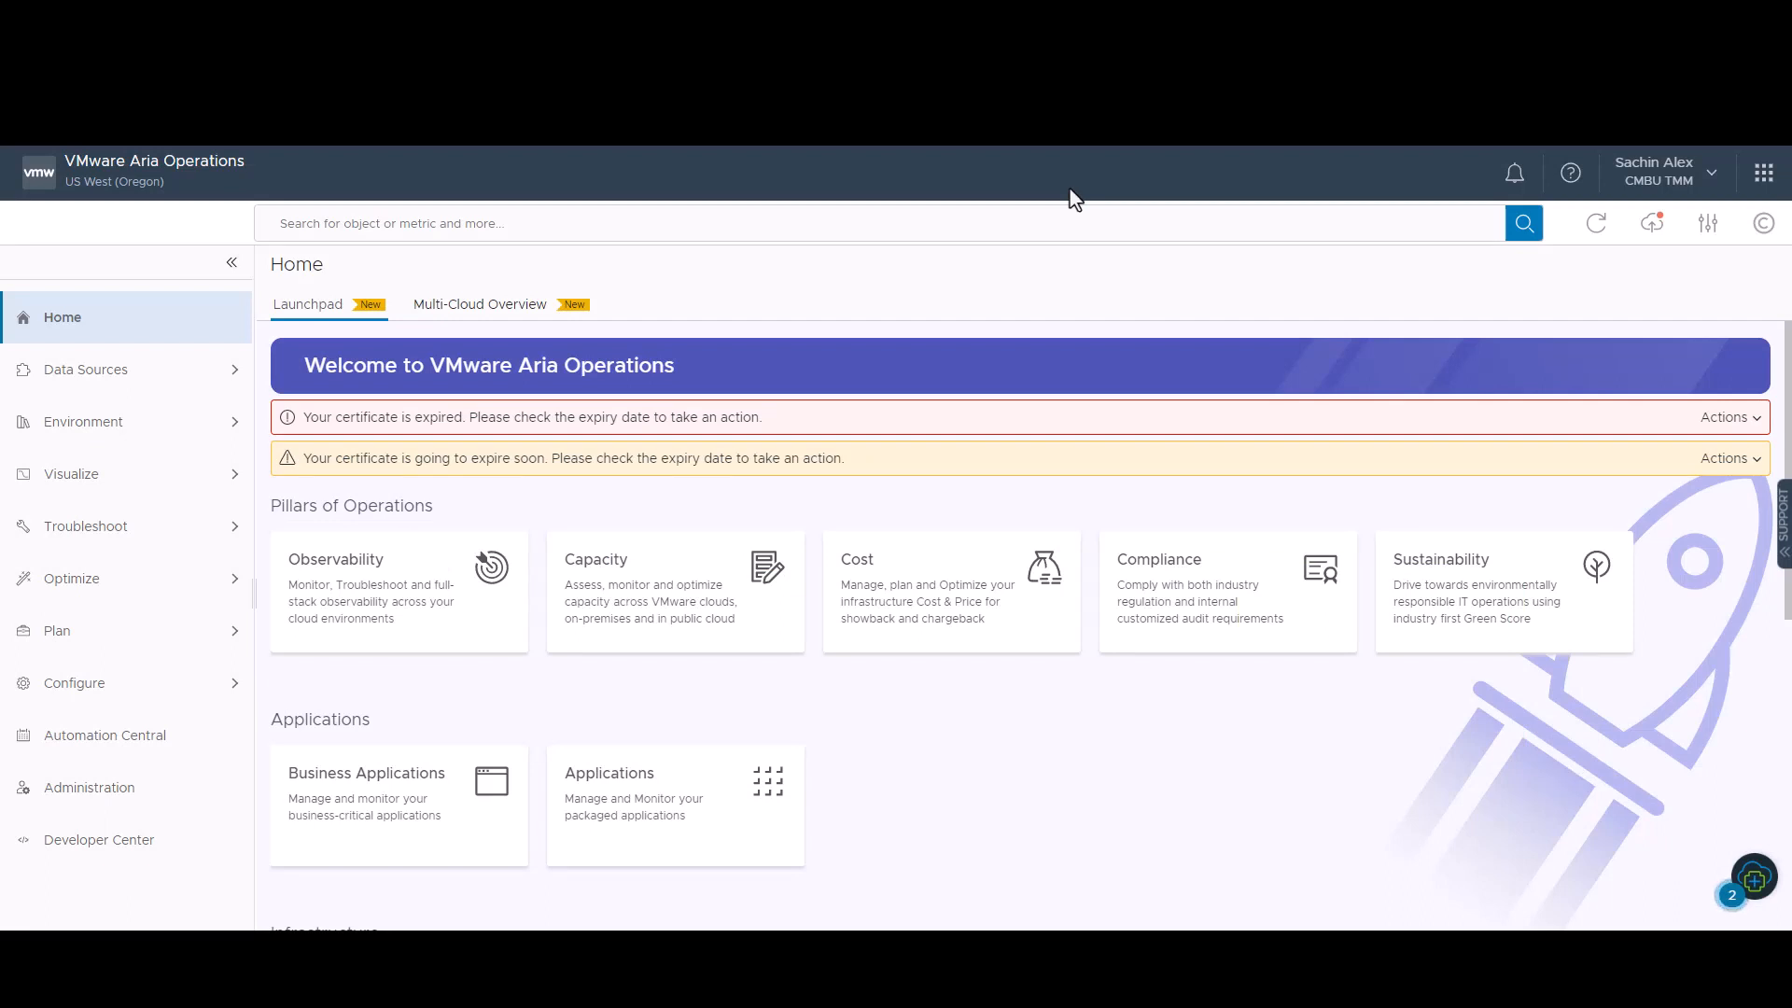
Open the Troubleshoot alerts list and view the Criticality choices among the additional alert filters.
{"action": "left_click", "coordinate": [186, 532]}
{"action": "left_click", "coordinate": [166, 578]}
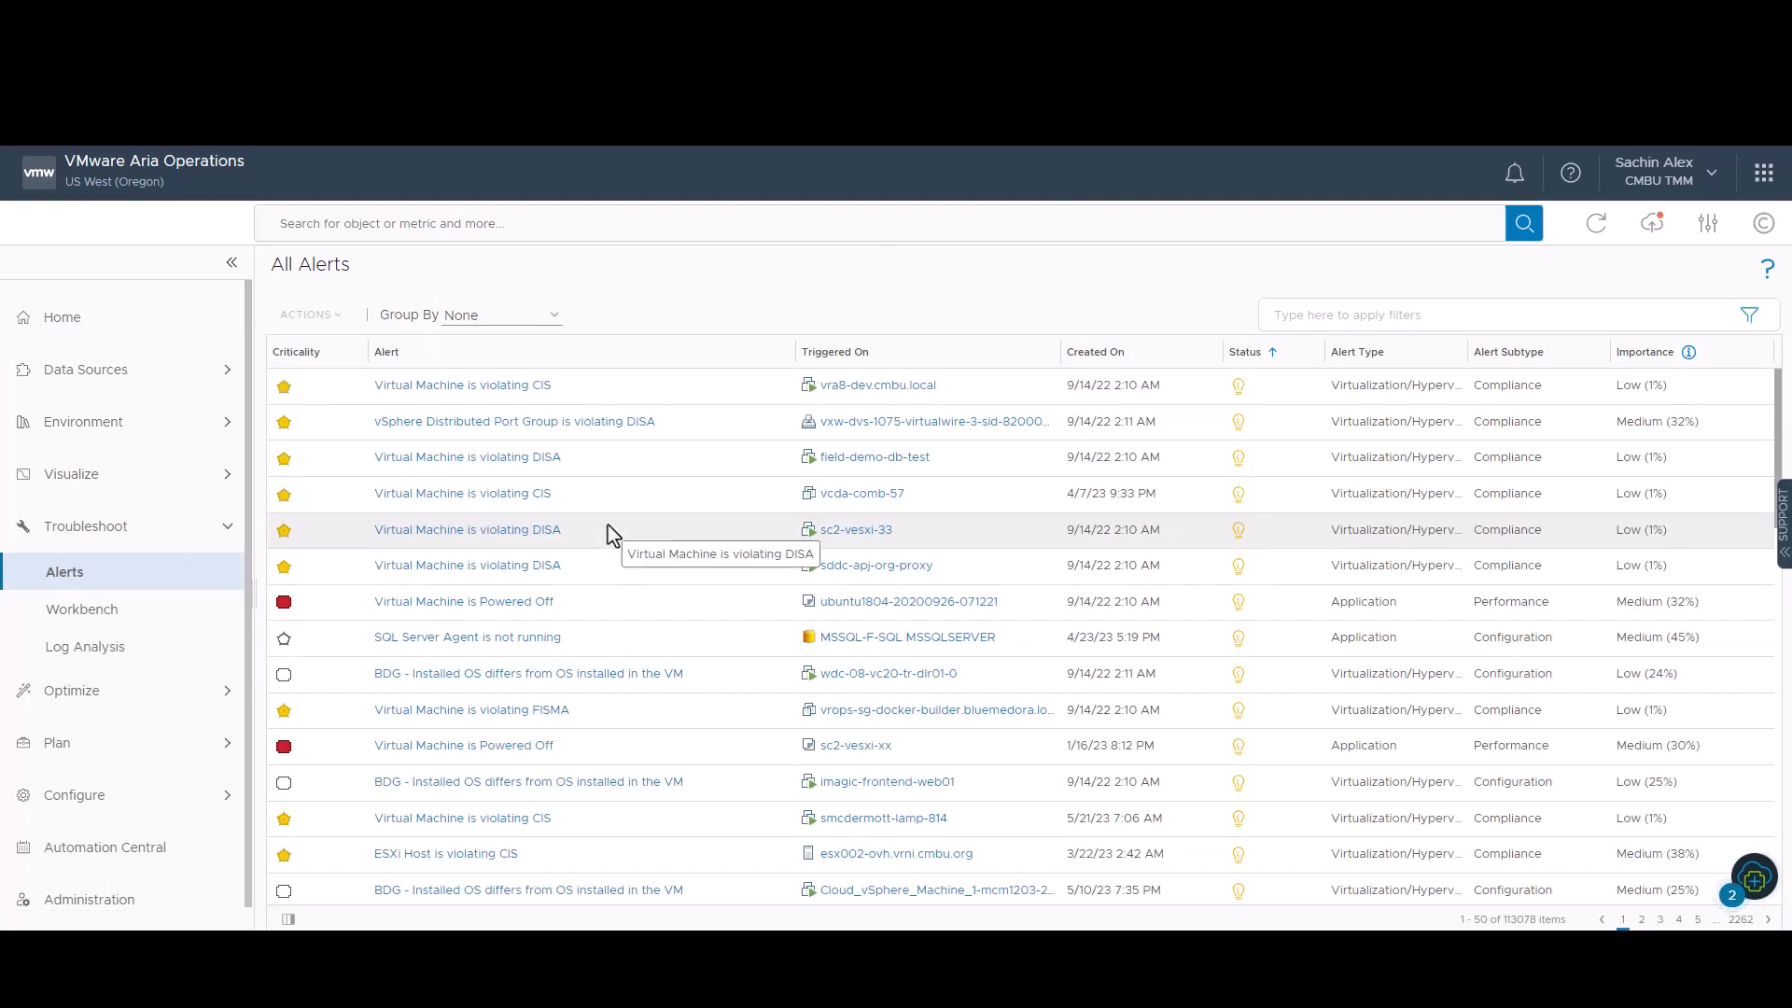
{"action": "left_click", "coordinate": [1749, 317]}
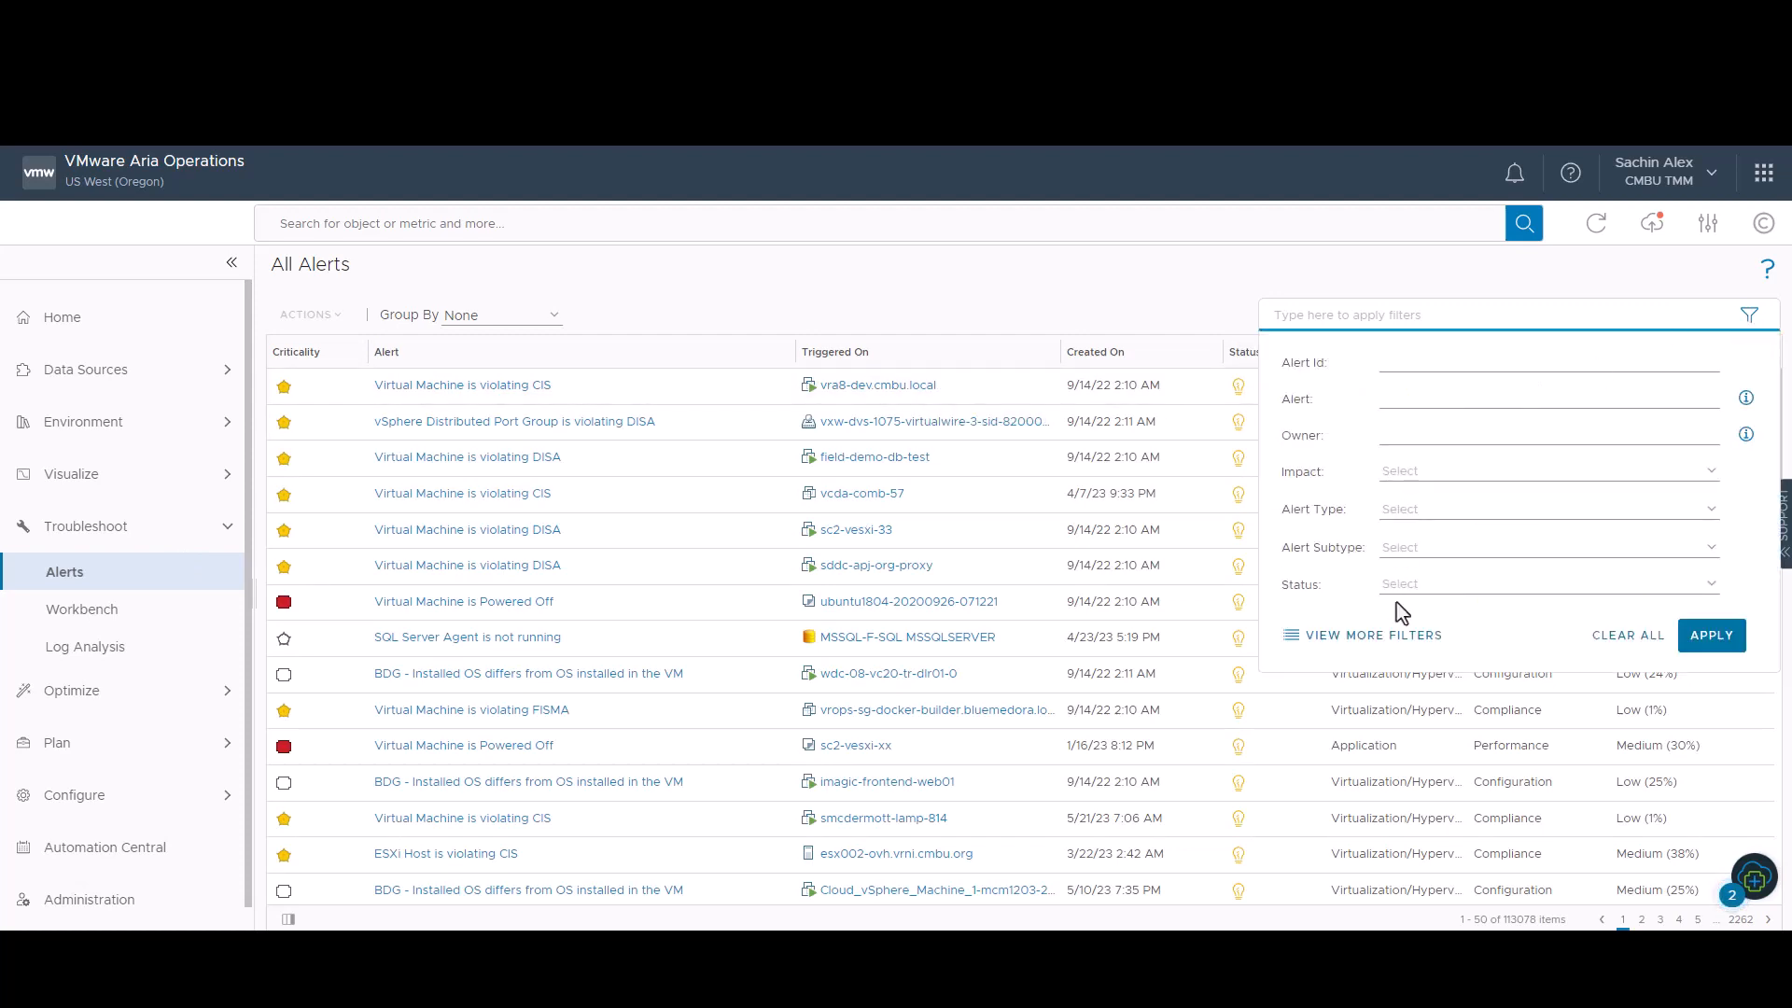
{"action": "left_click", "coordinate": [1400, 635]}
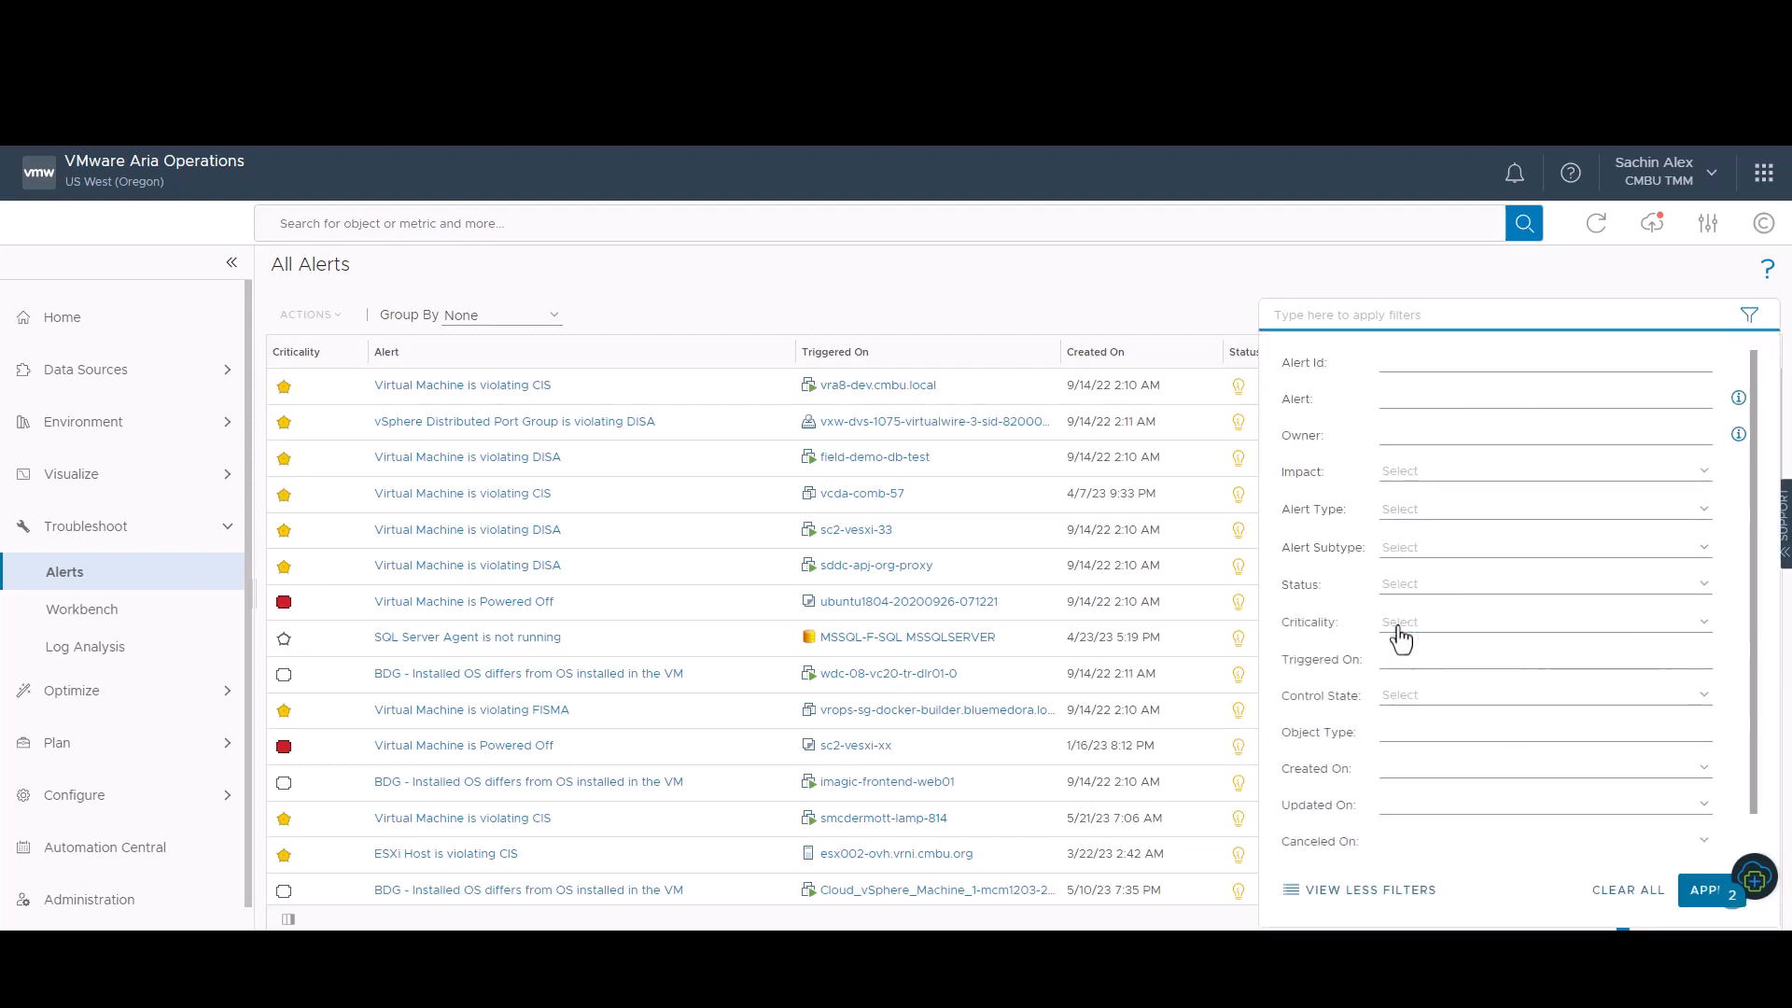
{"action": "left_click", "coordinate": [1699, 628]}
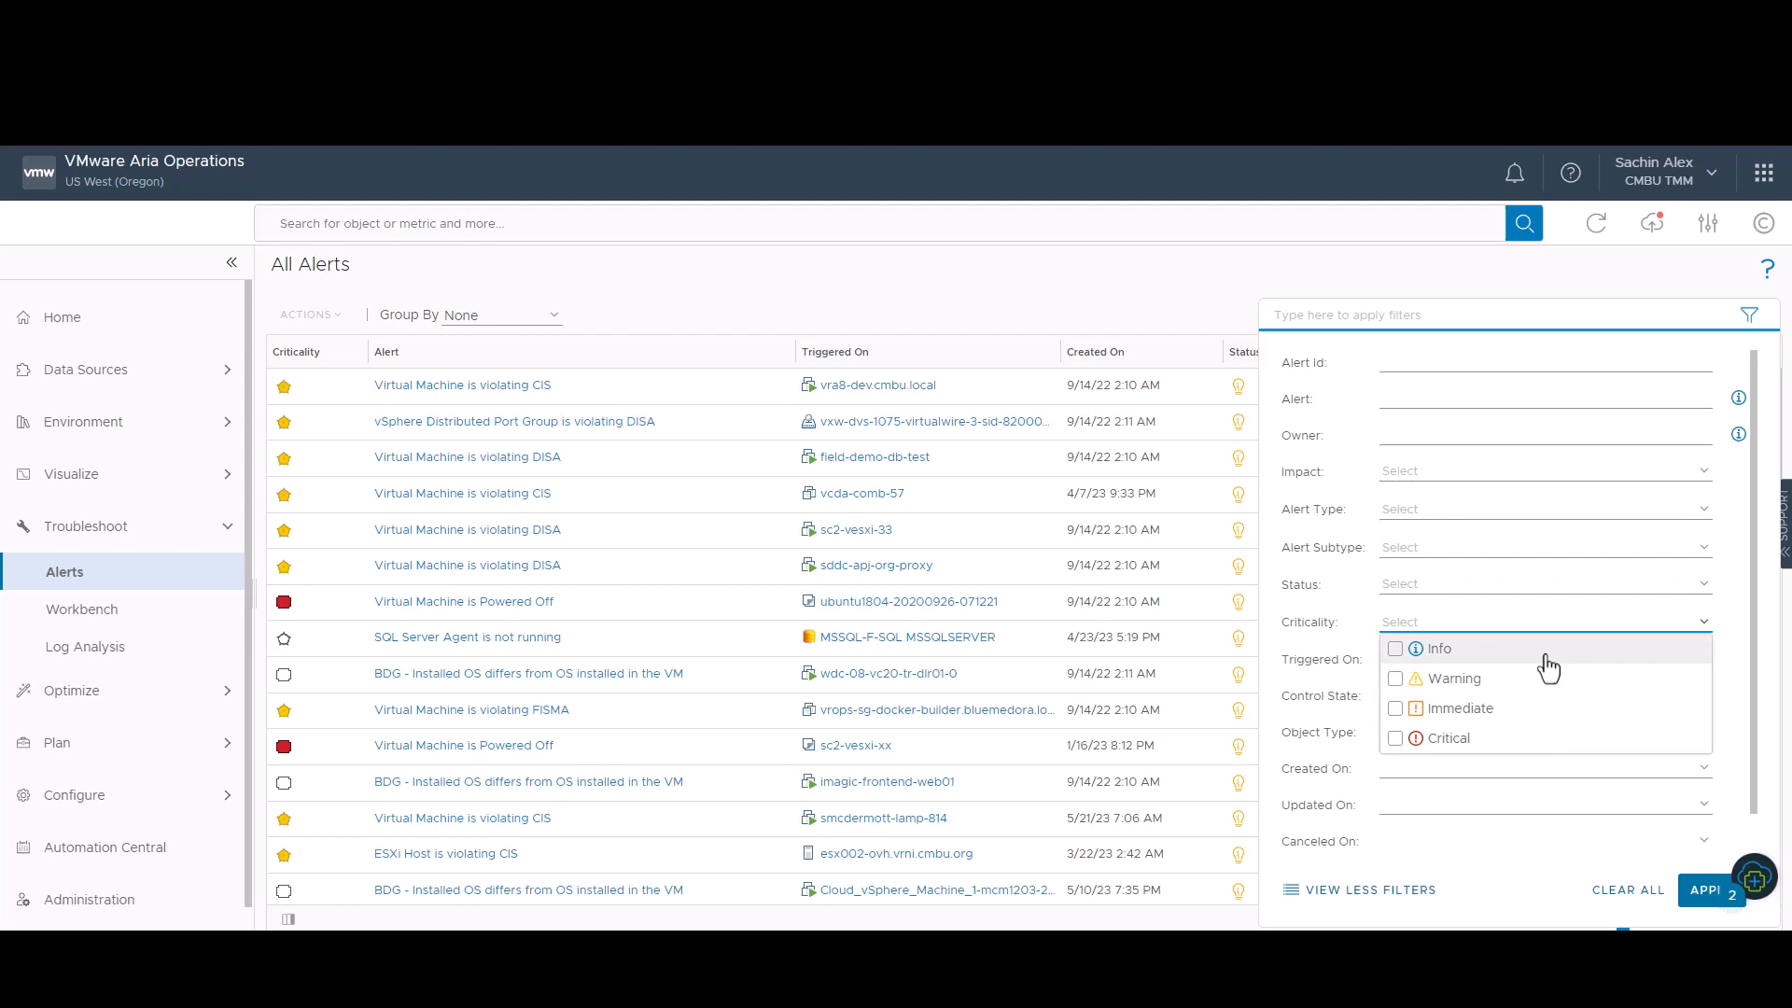
{"action": "left_click", "coordinate": [1135, 302]}
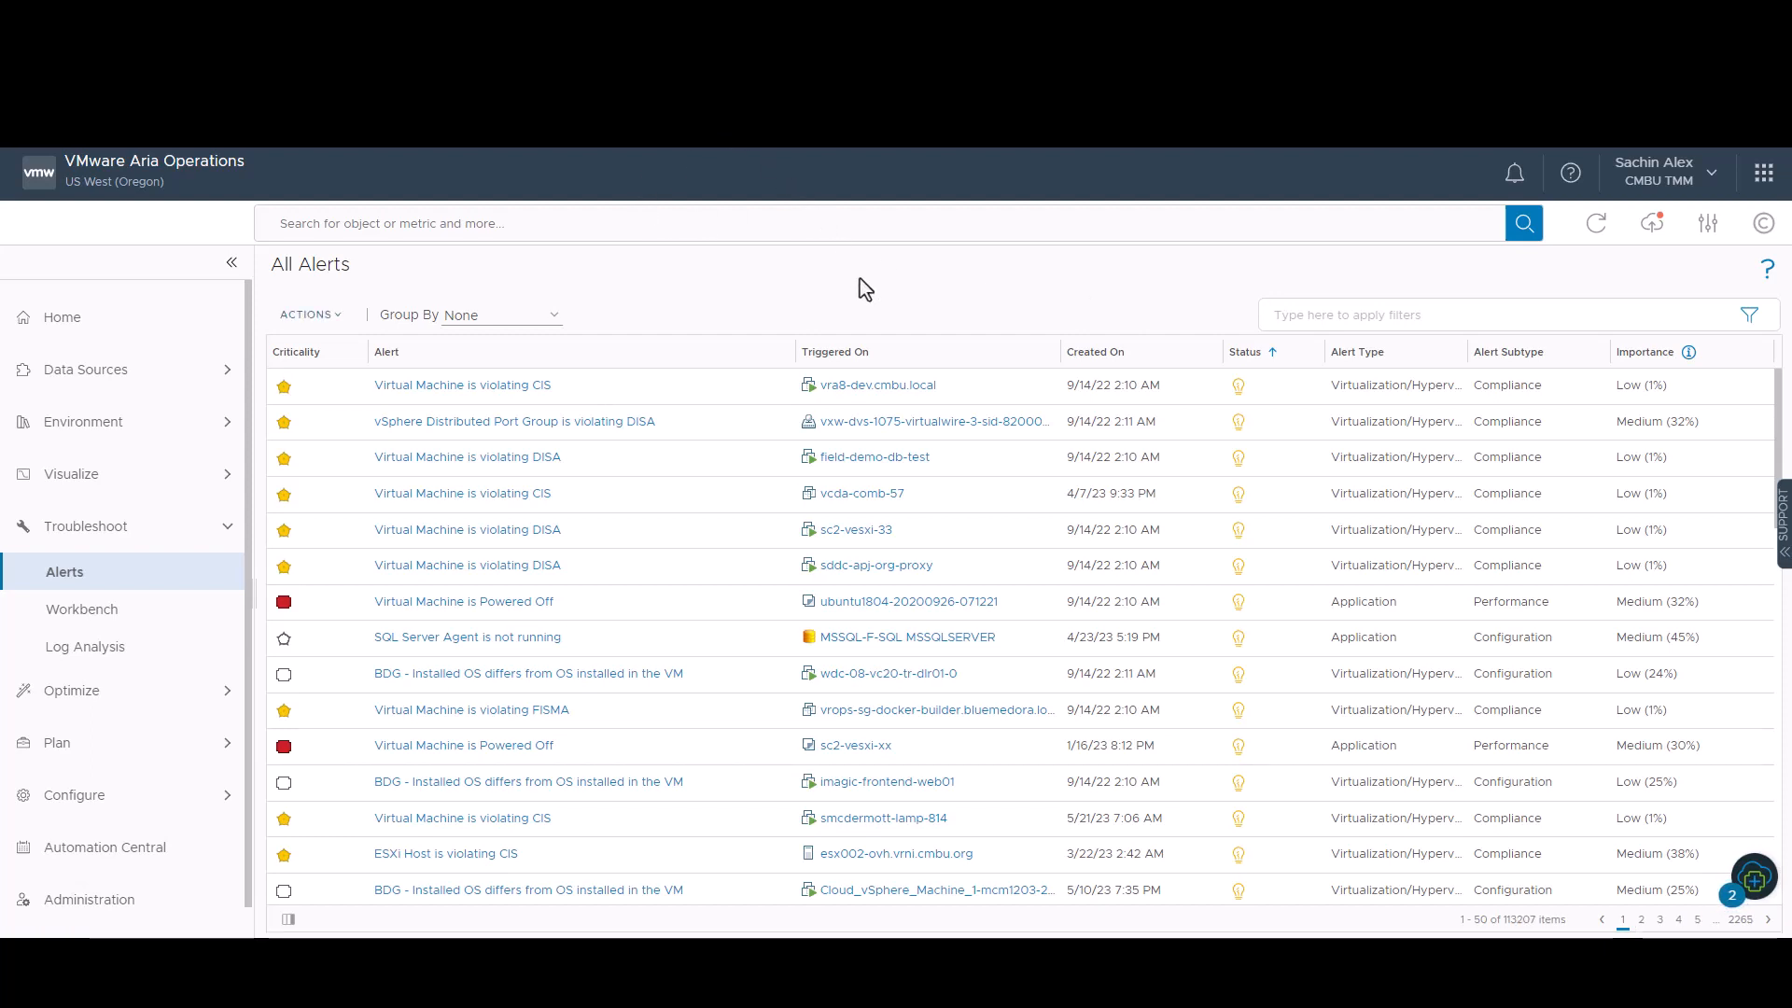
Group the alerts by Time, and regroup them by Criticality.
{"action": "left_click", "coordinate": [553, 322]}
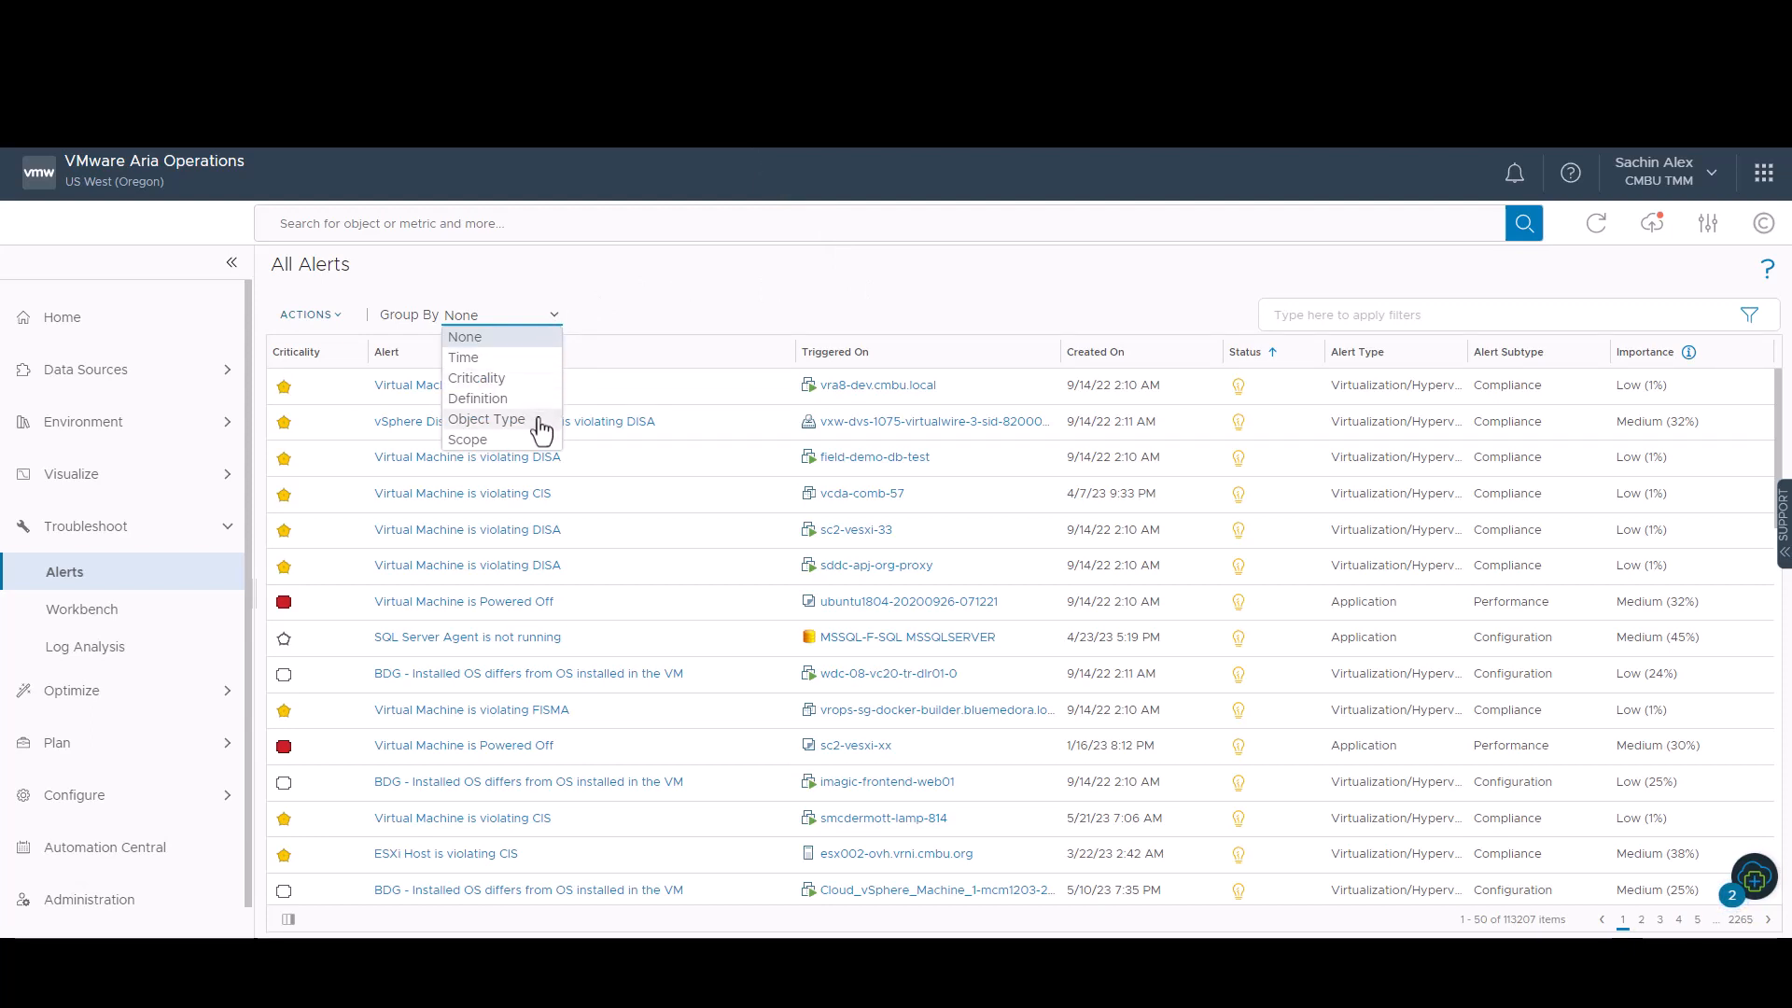
{"action": "left_click", "coordinate": [523, 359]}
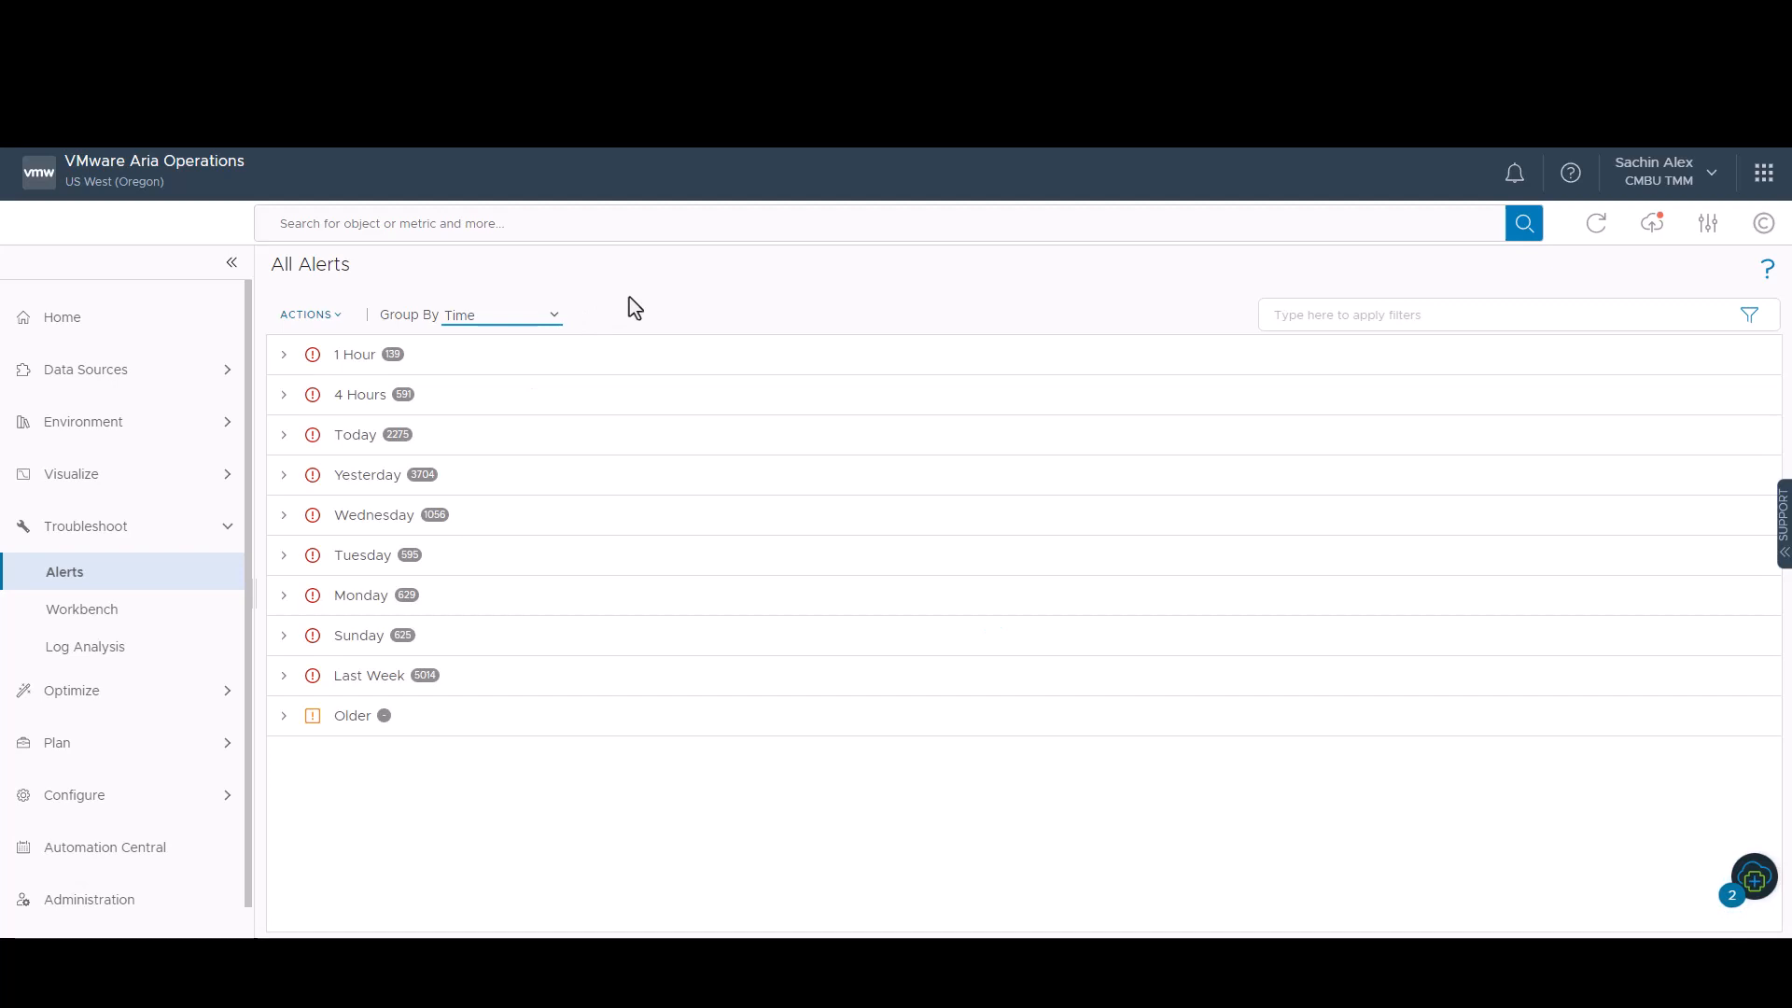
{"action": "left_click", "coordinate": [554, 318]}
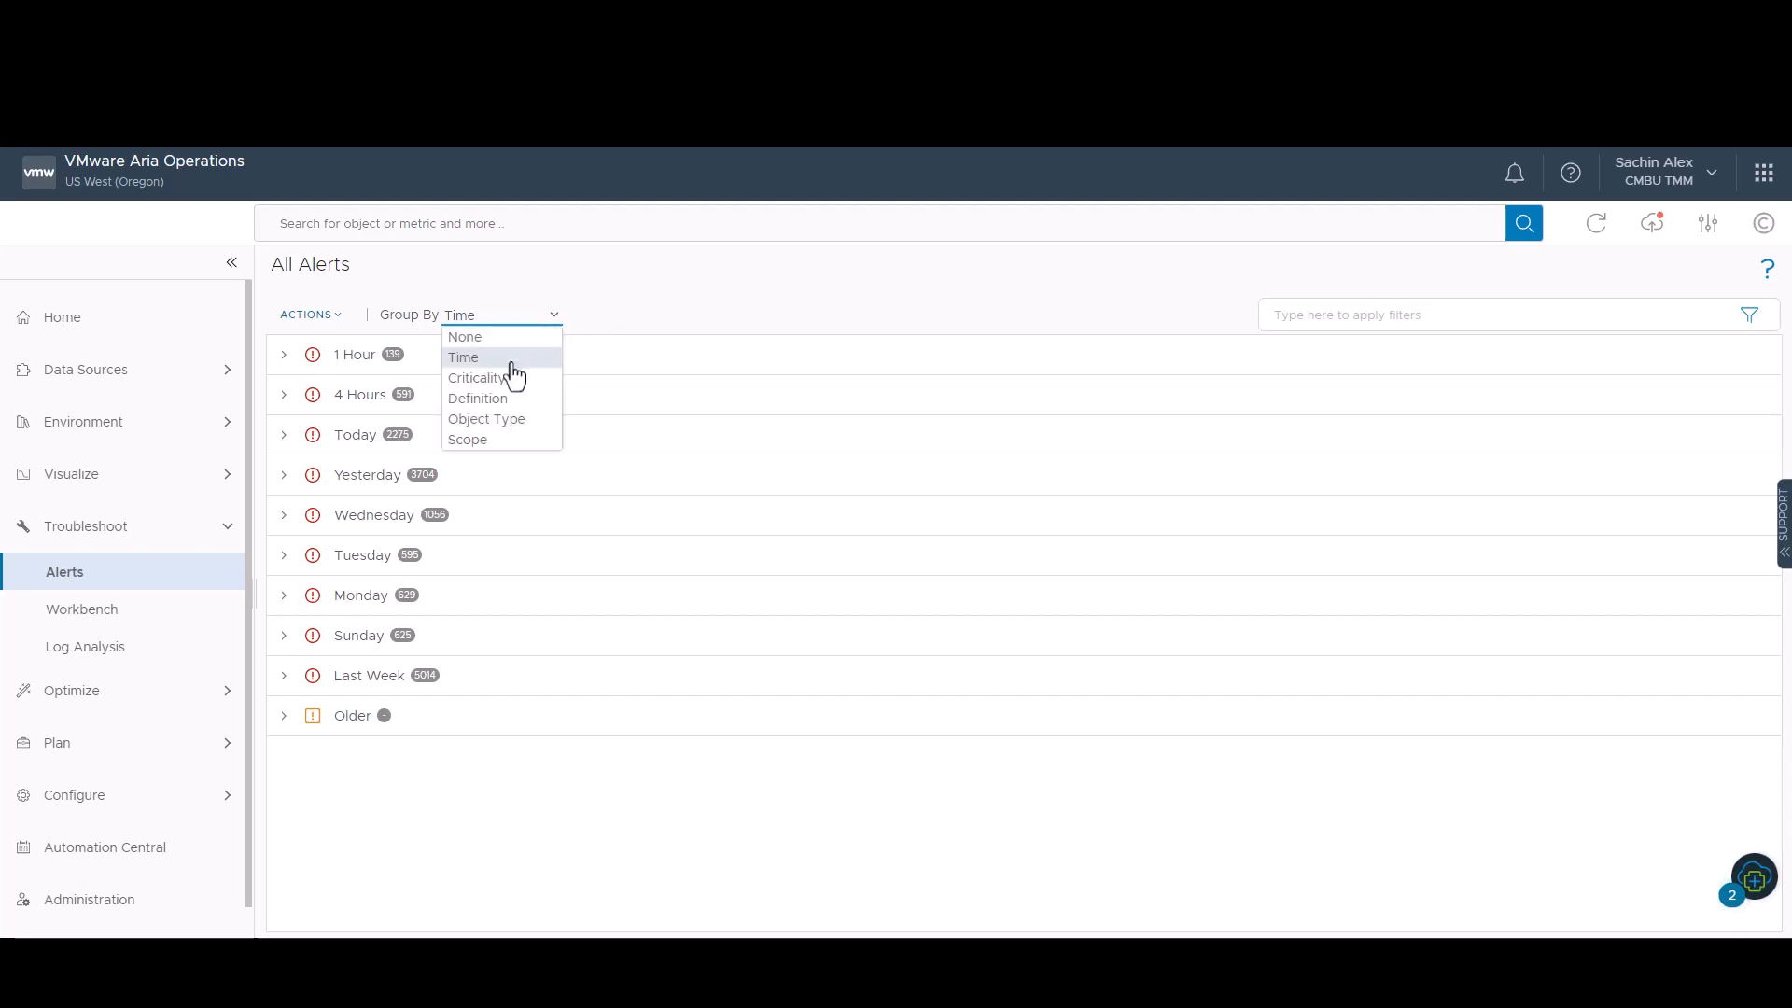
{"action": "left_click", "coordinate": [514, 382]}
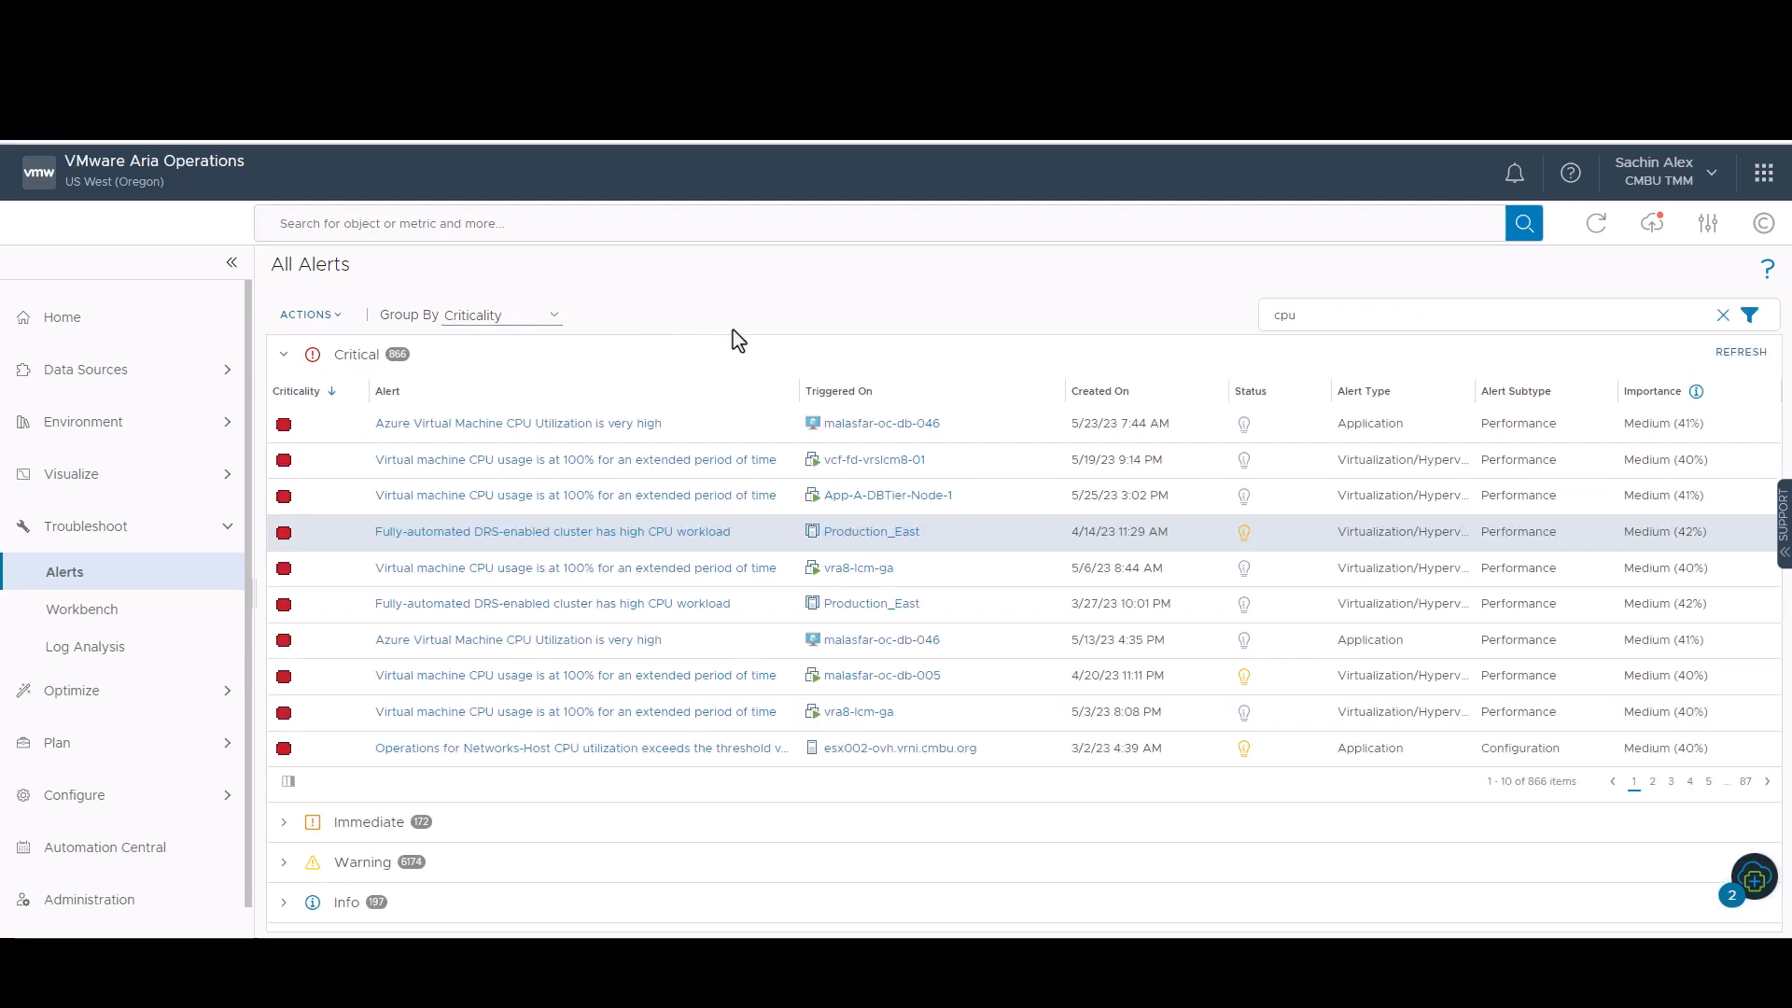
Select the critical Production_East cluster CPU workload alert created 4/14/23 and review the actions available for it.
{"action": "left_click", "coordinate": [355, 539]}
{"action": "left_click", "coordinate": [334, 318]}
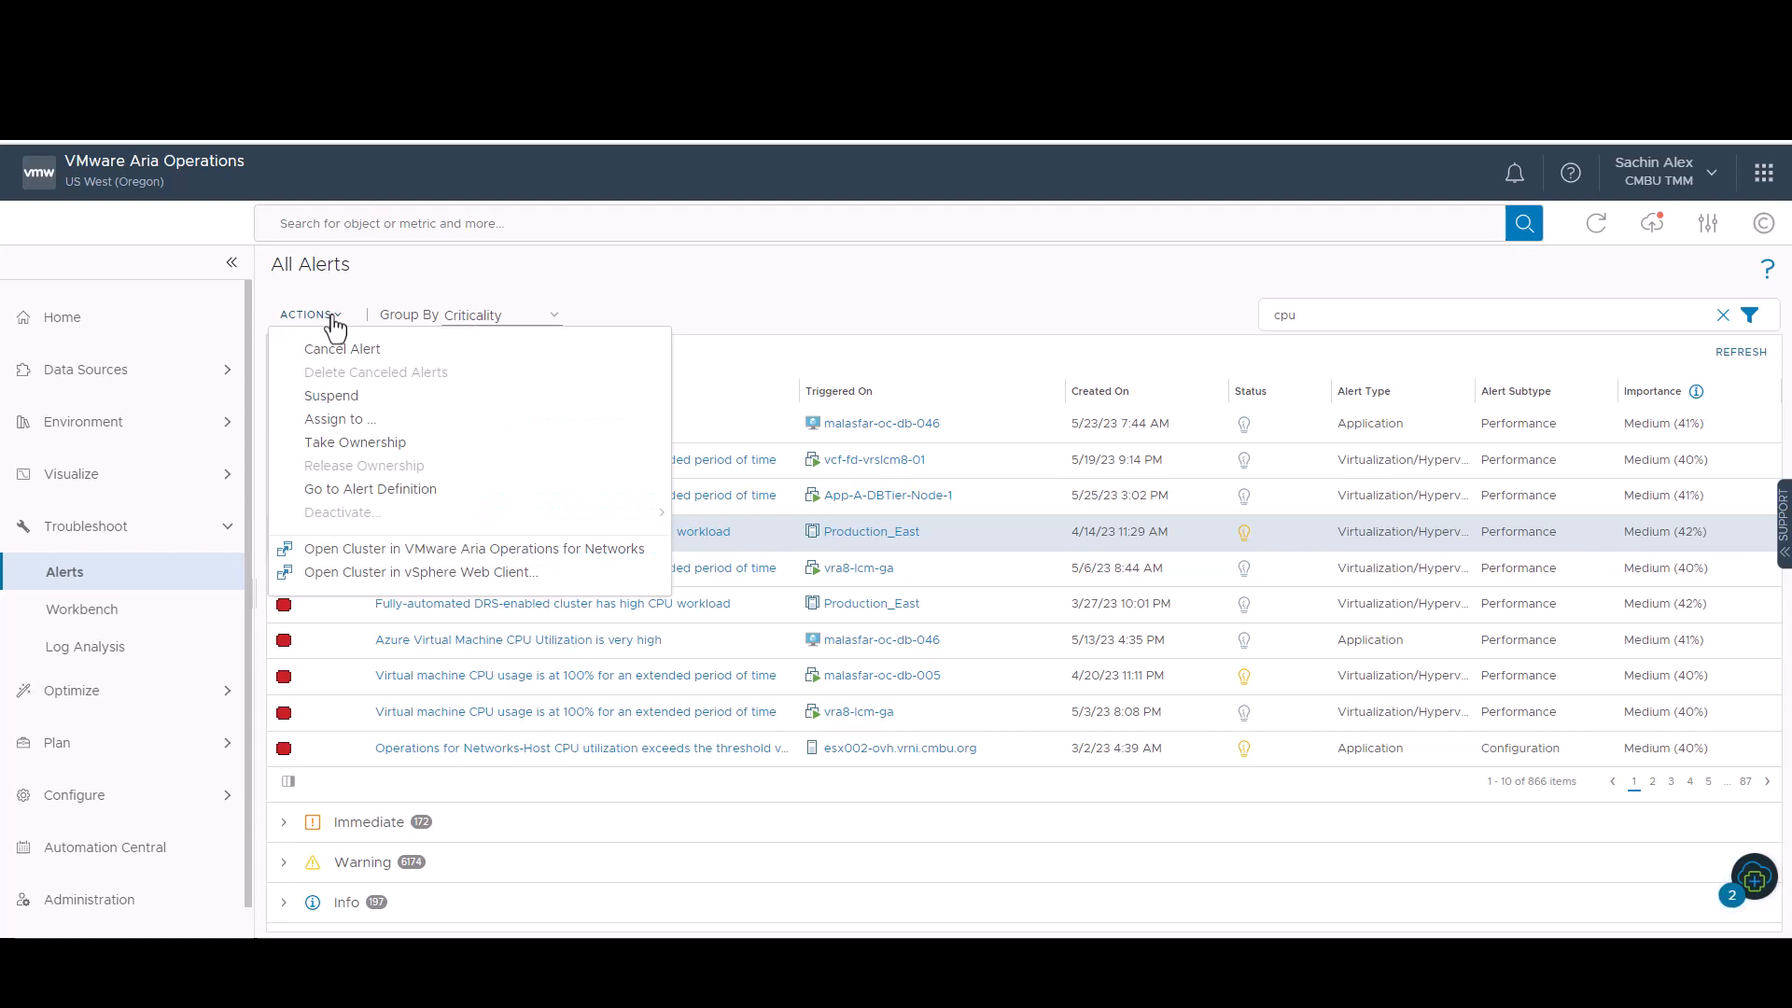
{"action": "left_click", "coordinate": [681, 297]}
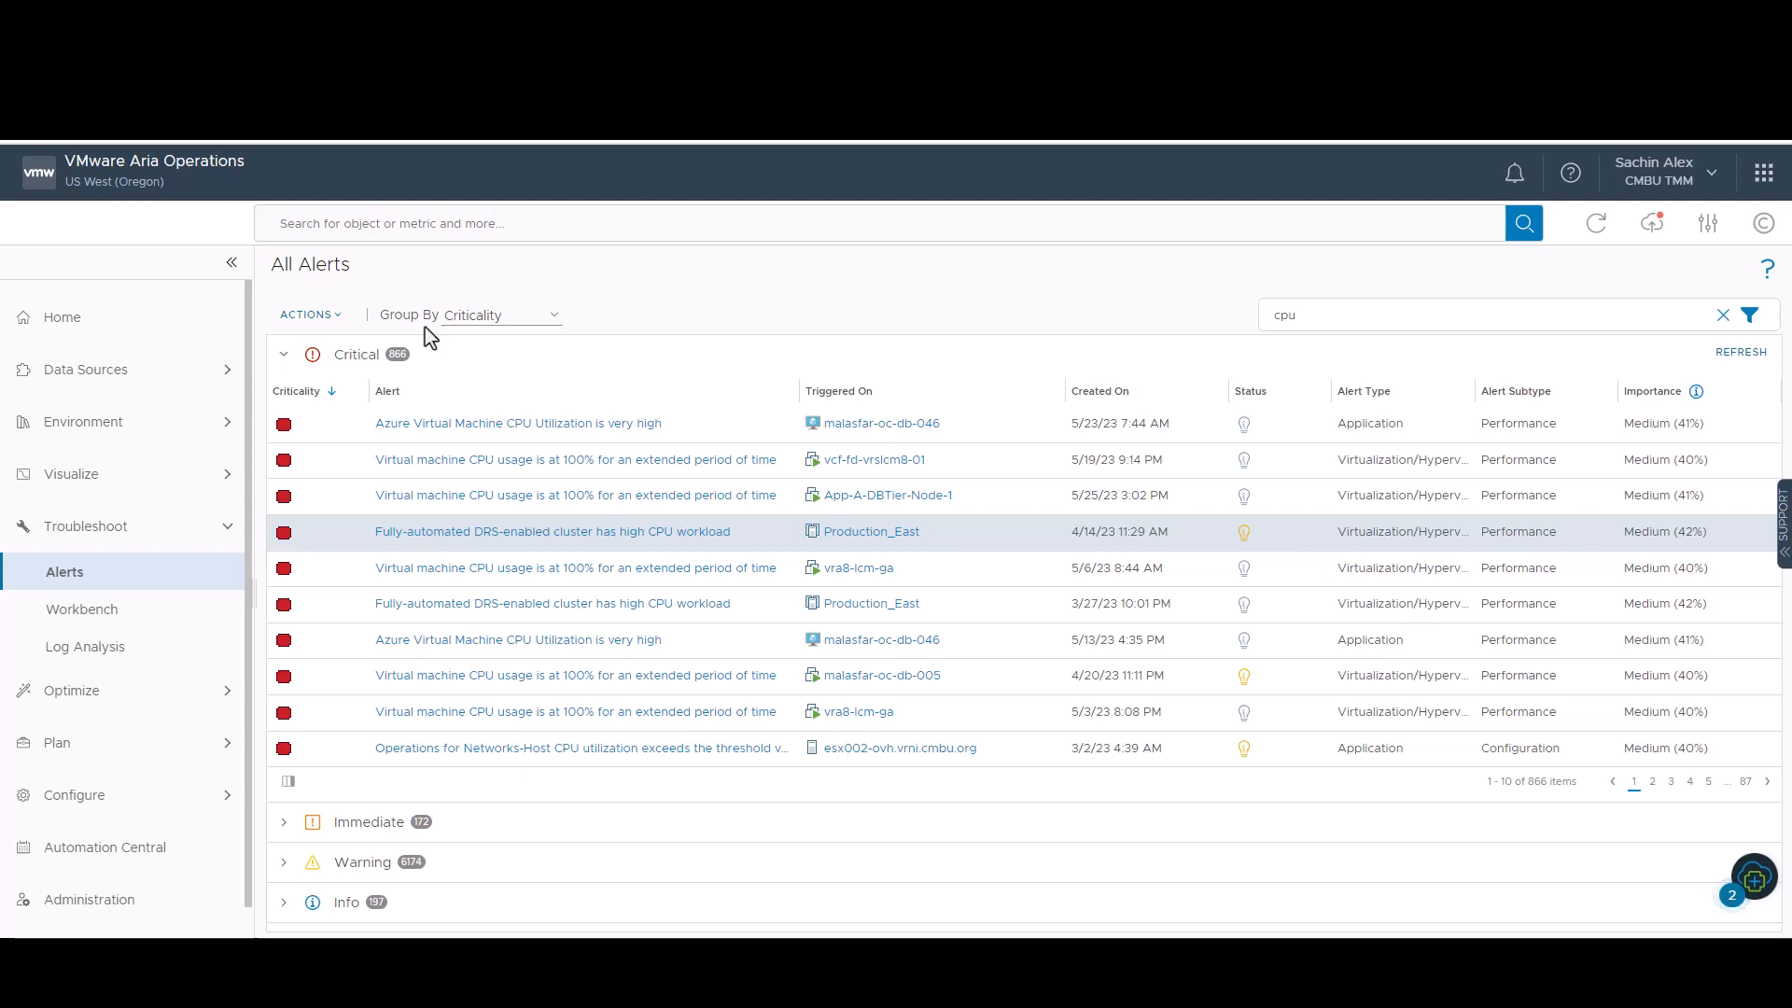
{"action": "left_click", "coordinate": [328, 317]}
{"action": "left_click", "coordinate": [348, 403]}
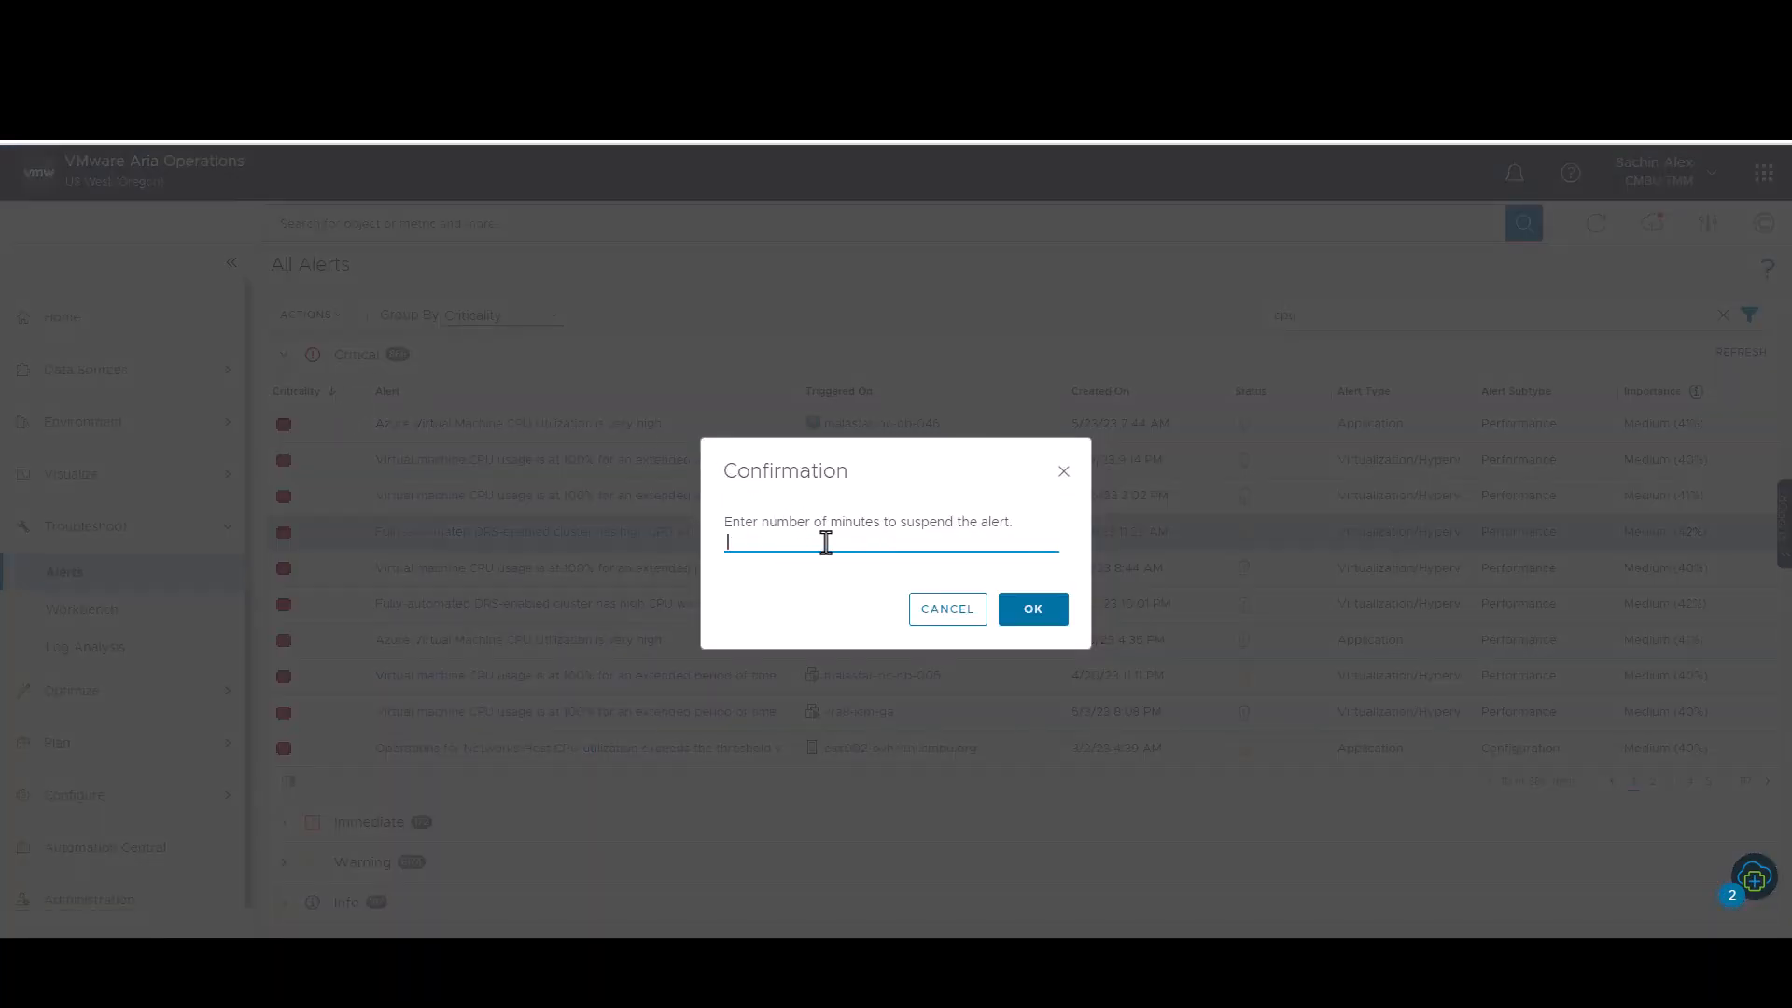
{"action": "type", "text": "25"}
{"action": "left_click", "coordinate": [944, 609]}
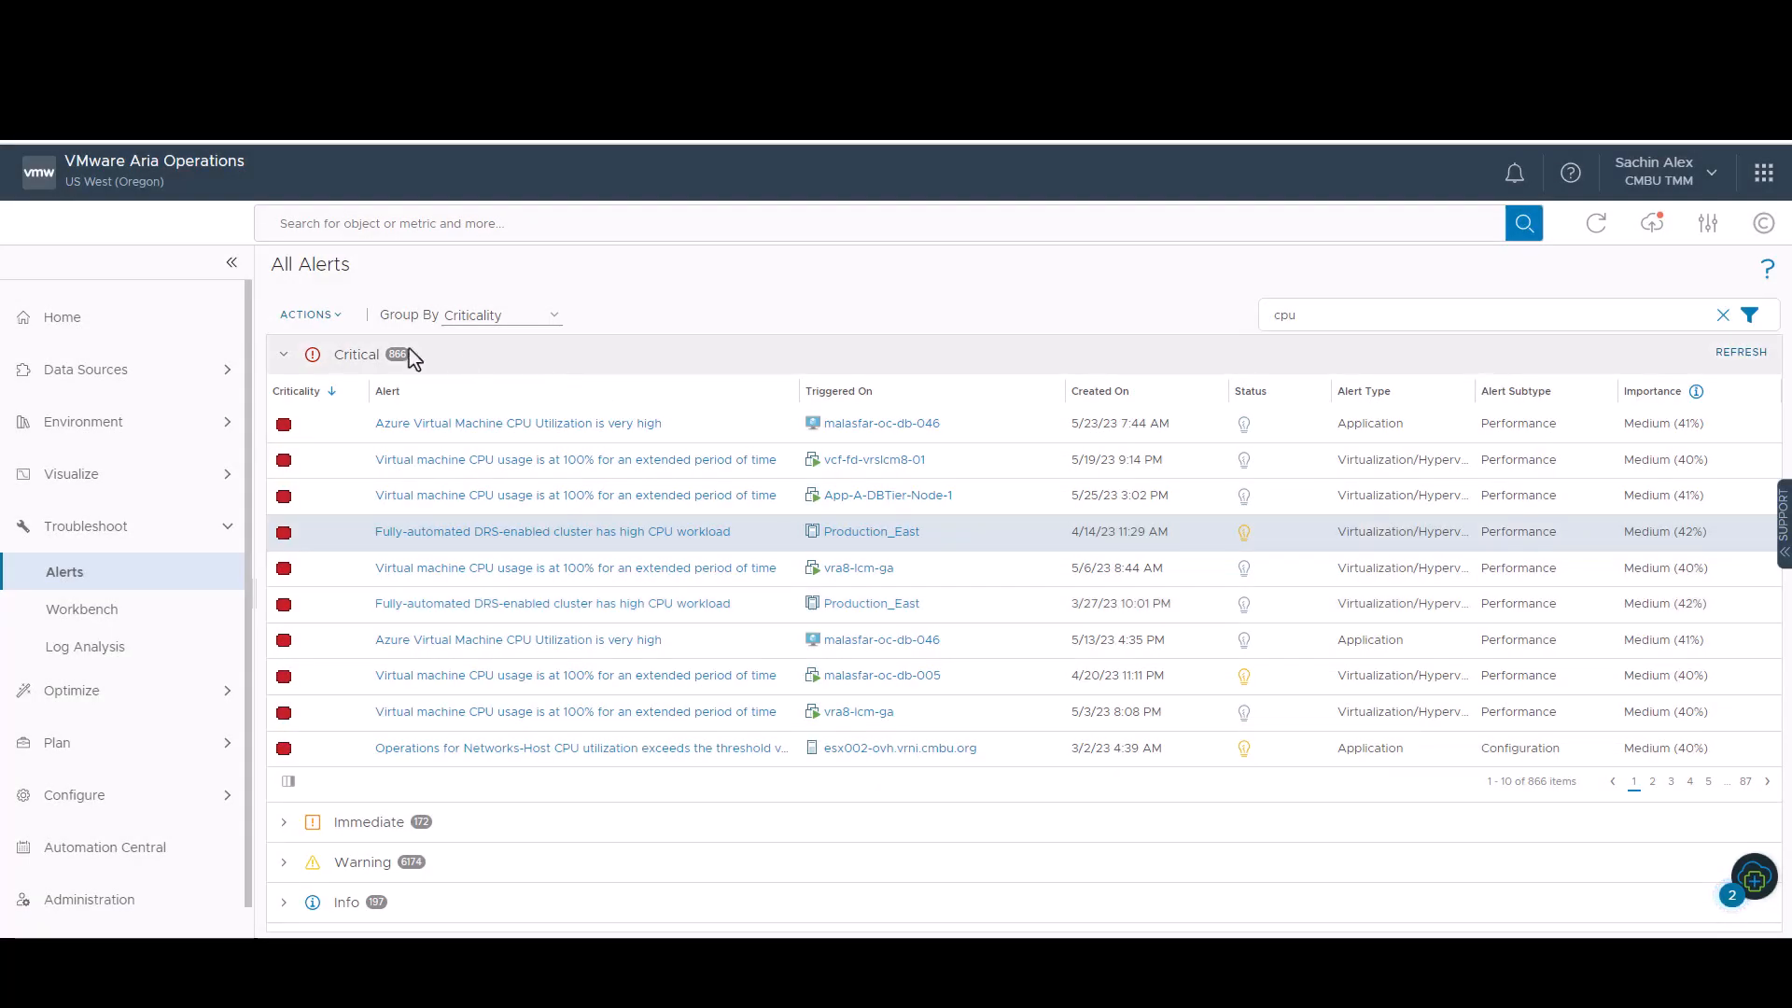
Assign the selected Production_East alert to a user found by searching for the first name, and save the assignment.
{"action": "left_click", "coordinate": [320, 318]}
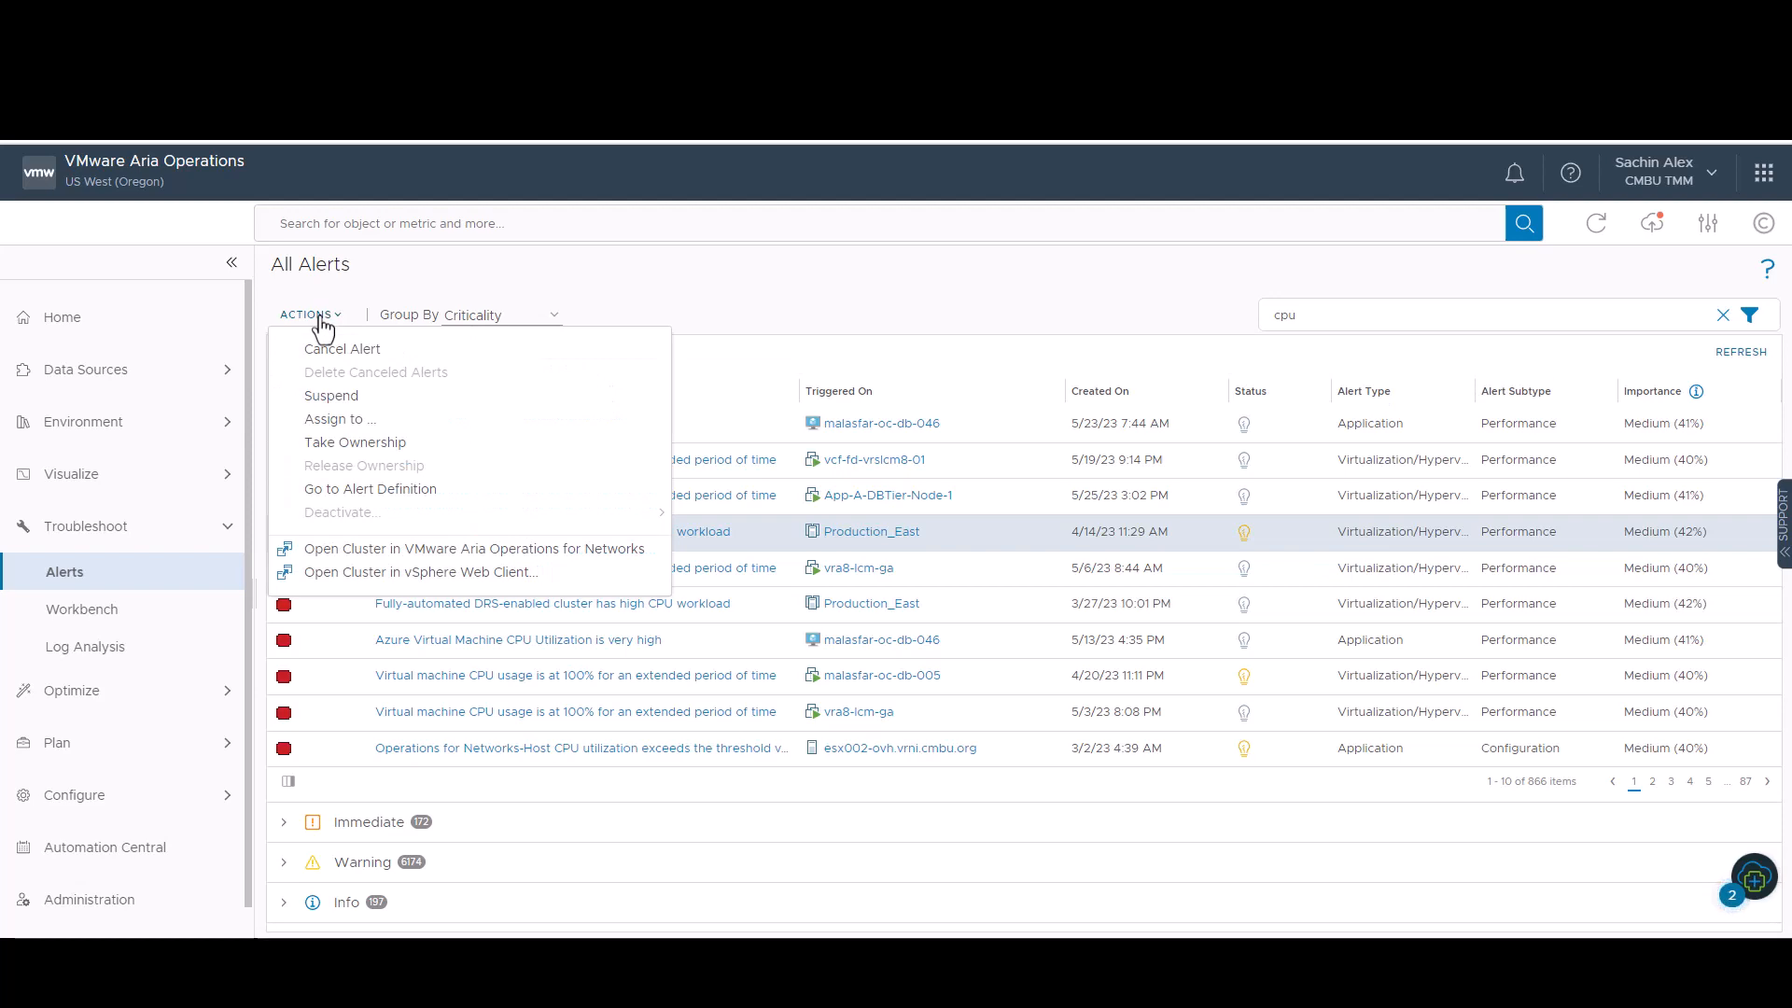
{"action": "left_click", "coordinate": [337, 418]}
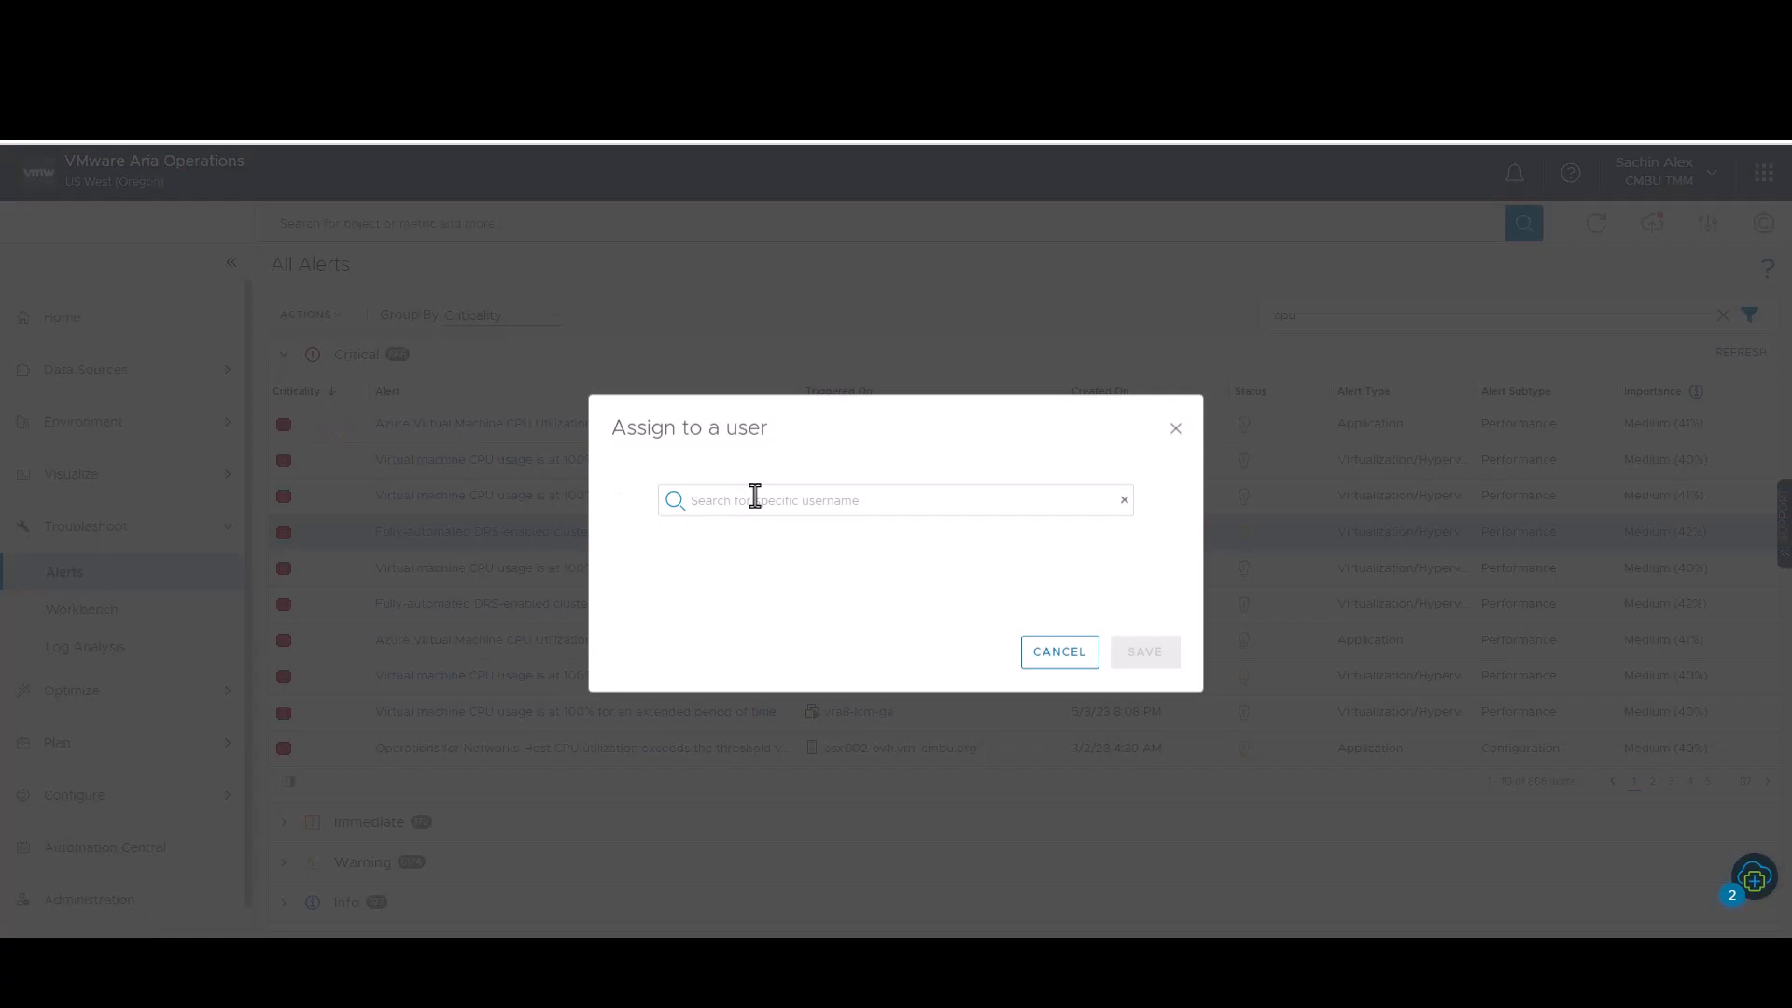
{"action": "type", "text": "sachin"}
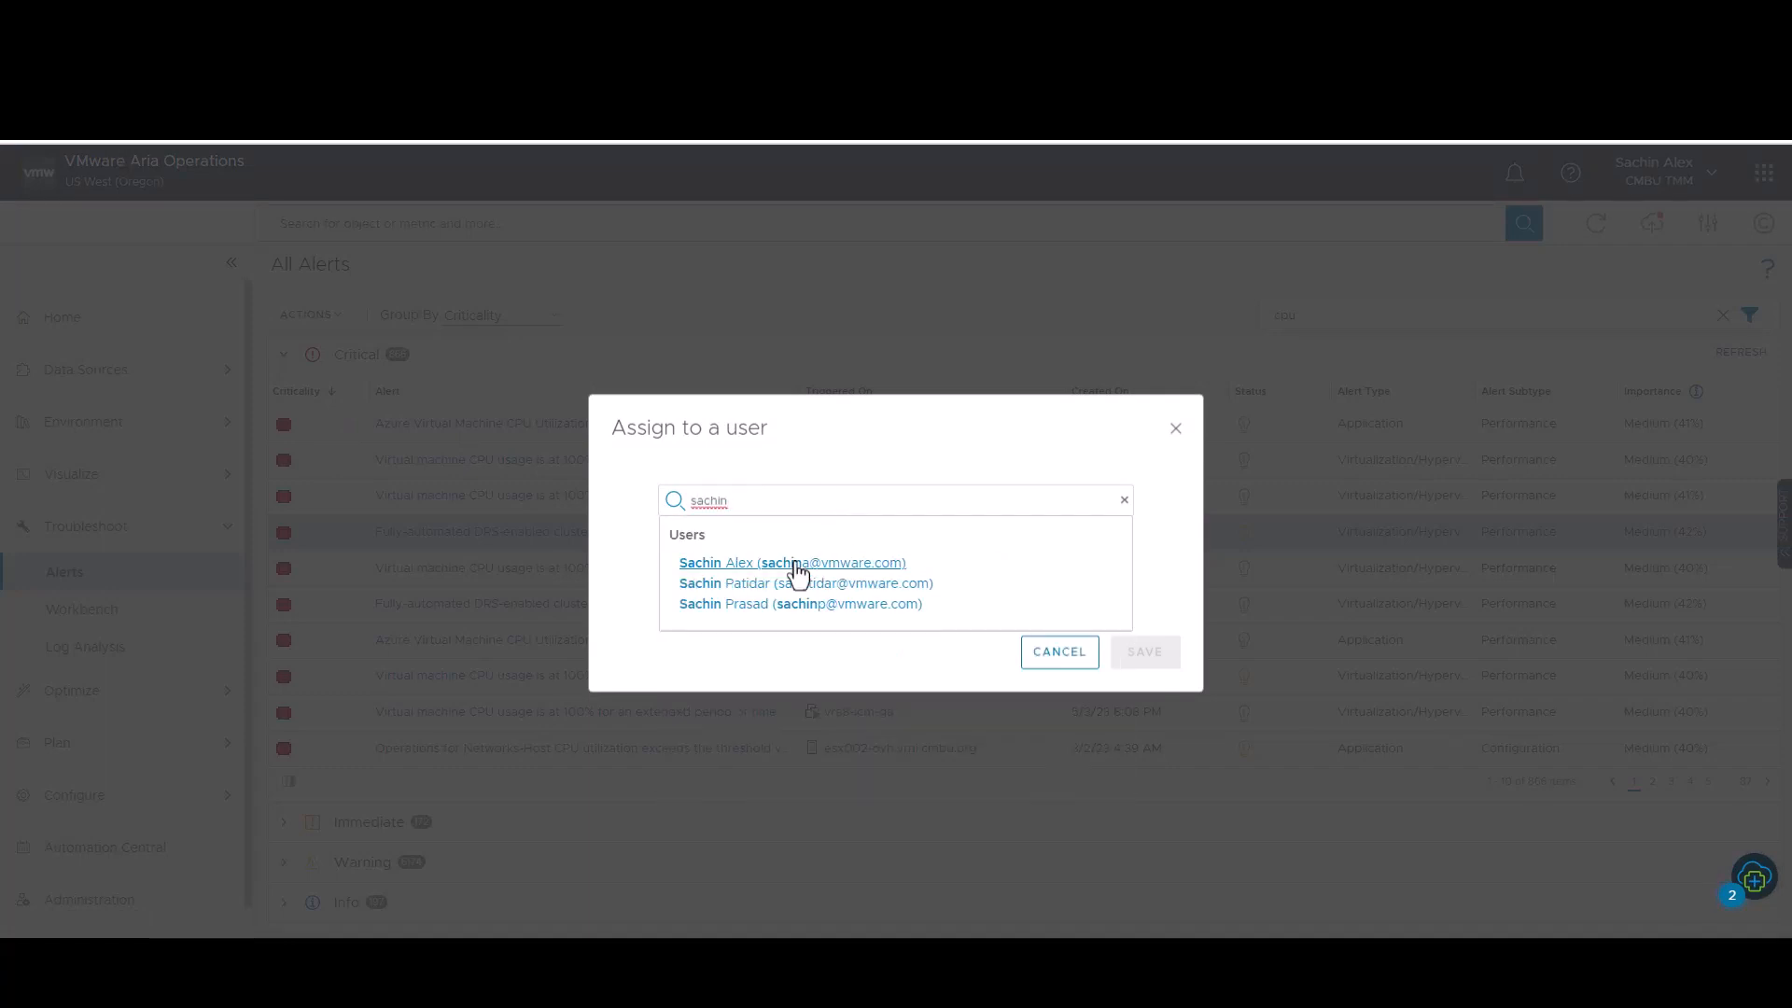
{"action": "left_click", "coordinate": [795, 564]}
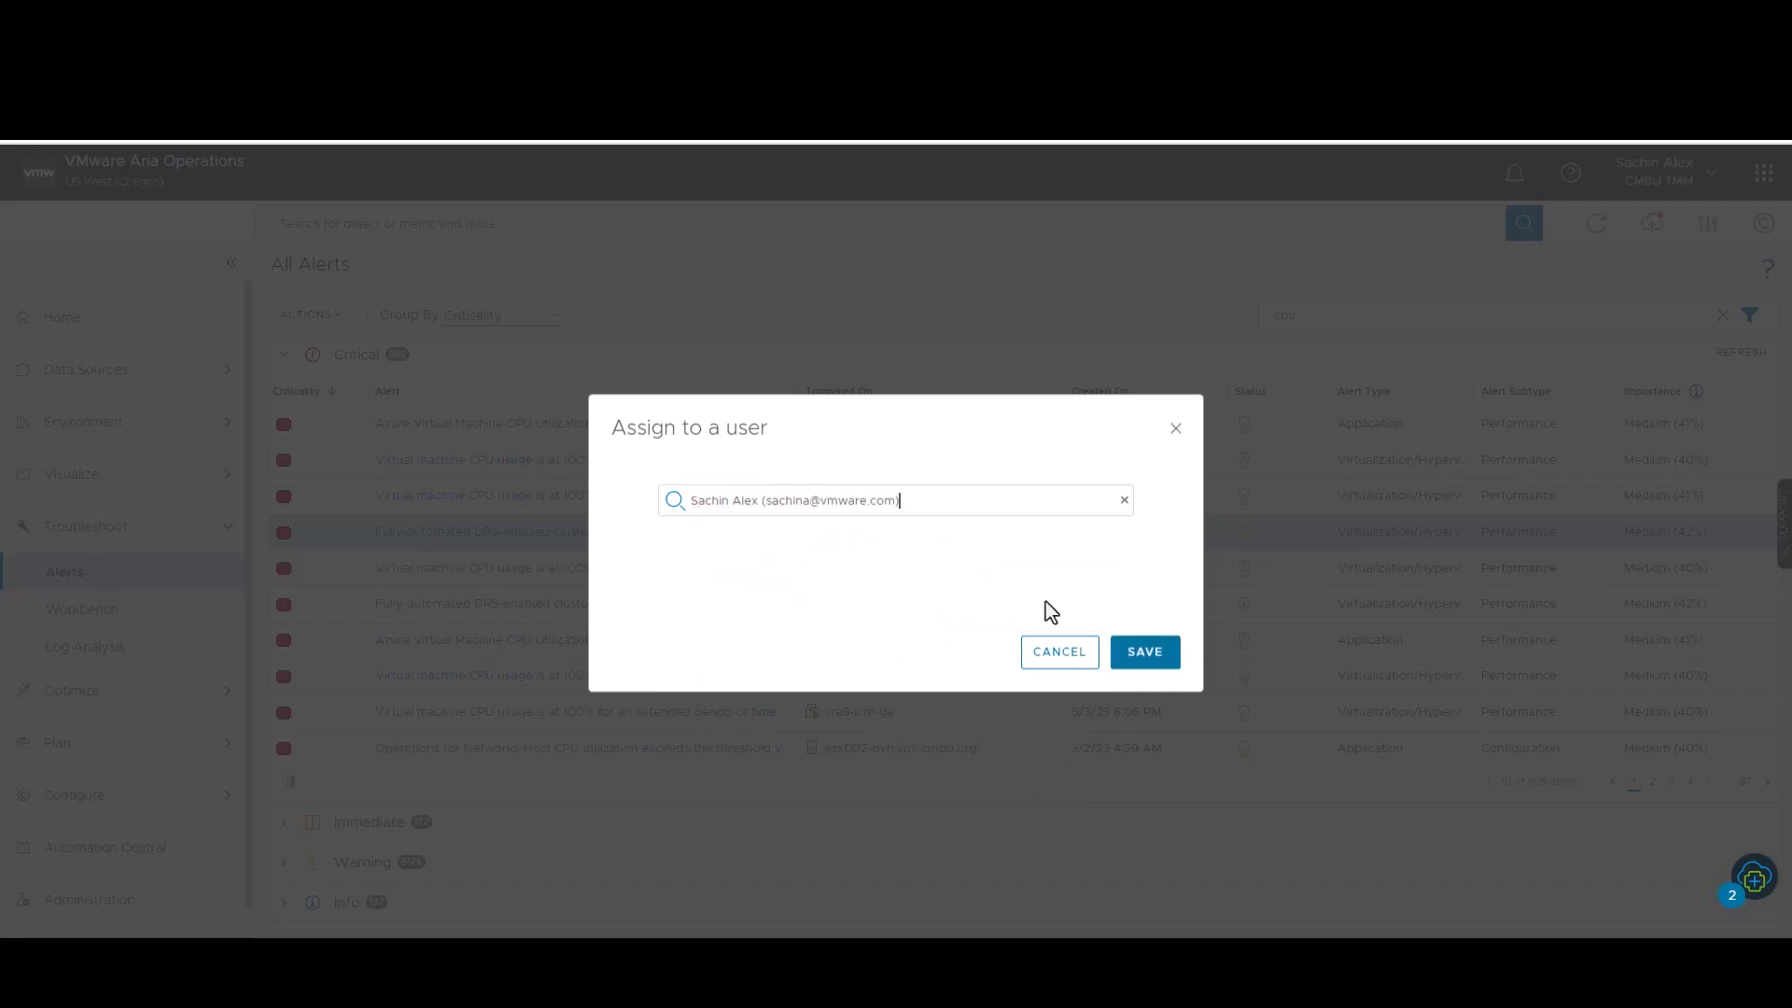
{"action": "left_click", "coordinate": [1146, 652]}
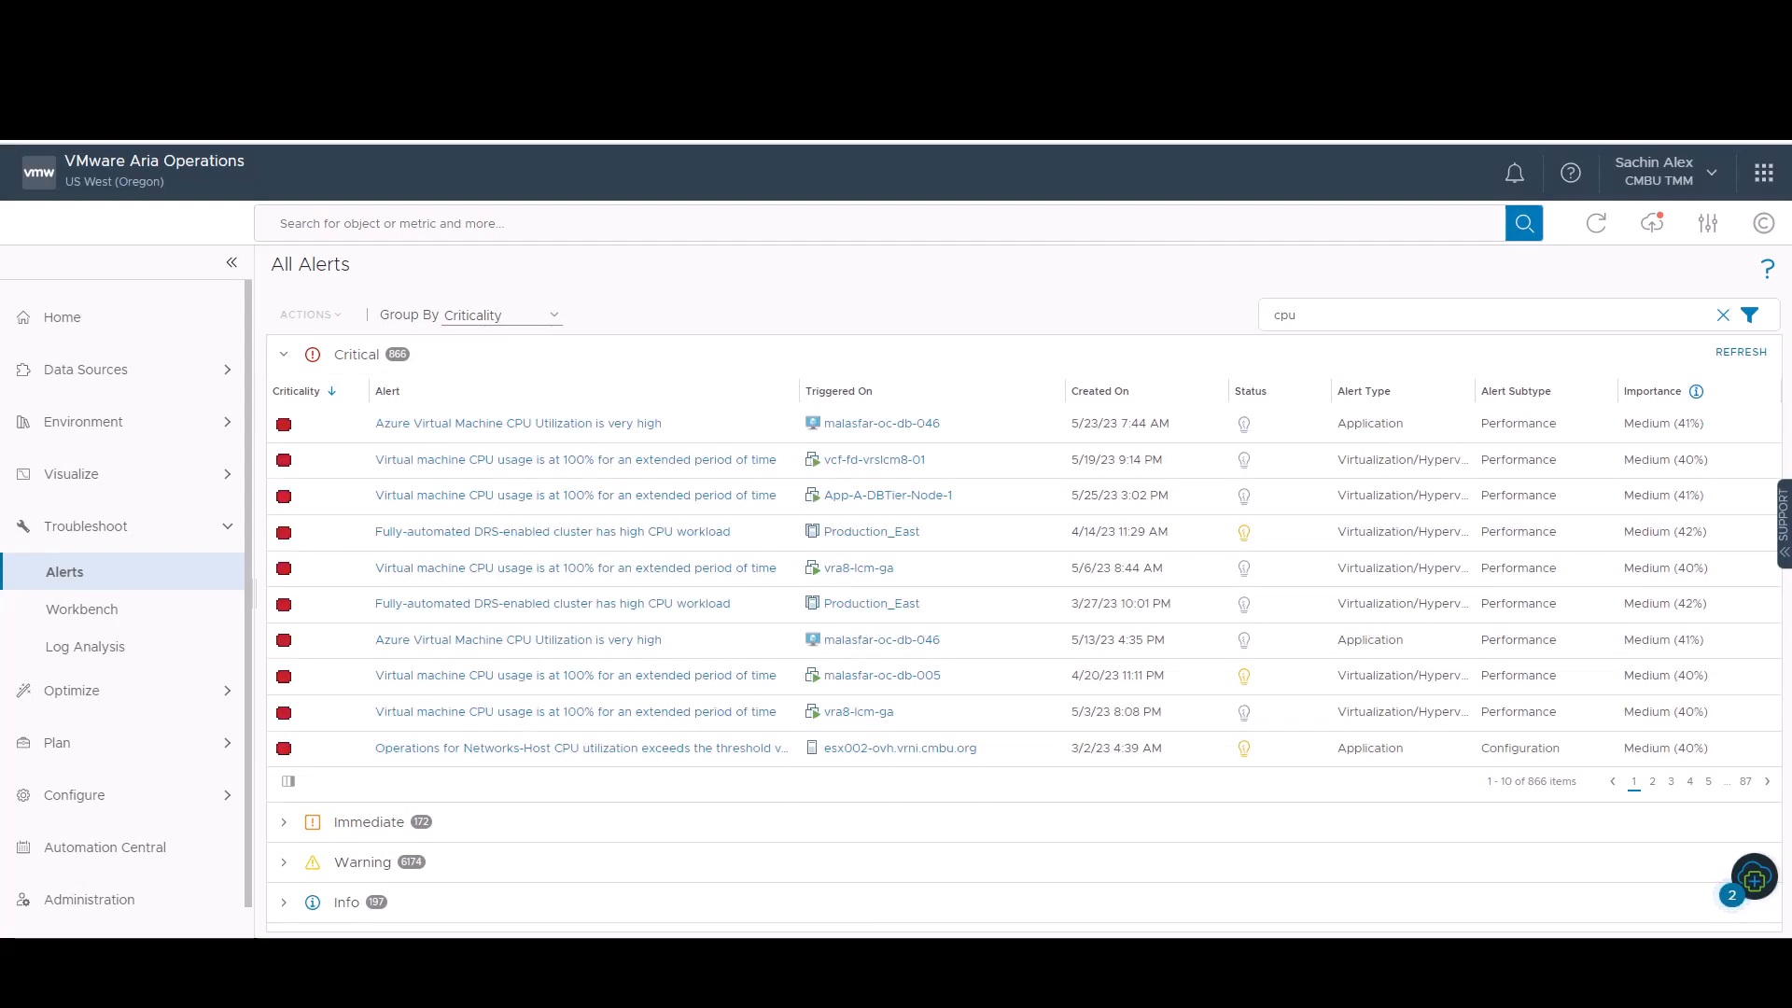
Open the Production_East CPU workload alert from 4/14/23 and review its symptoms and first two recommendations.
{"action": "left_click", "coordinate": [647, 533]}
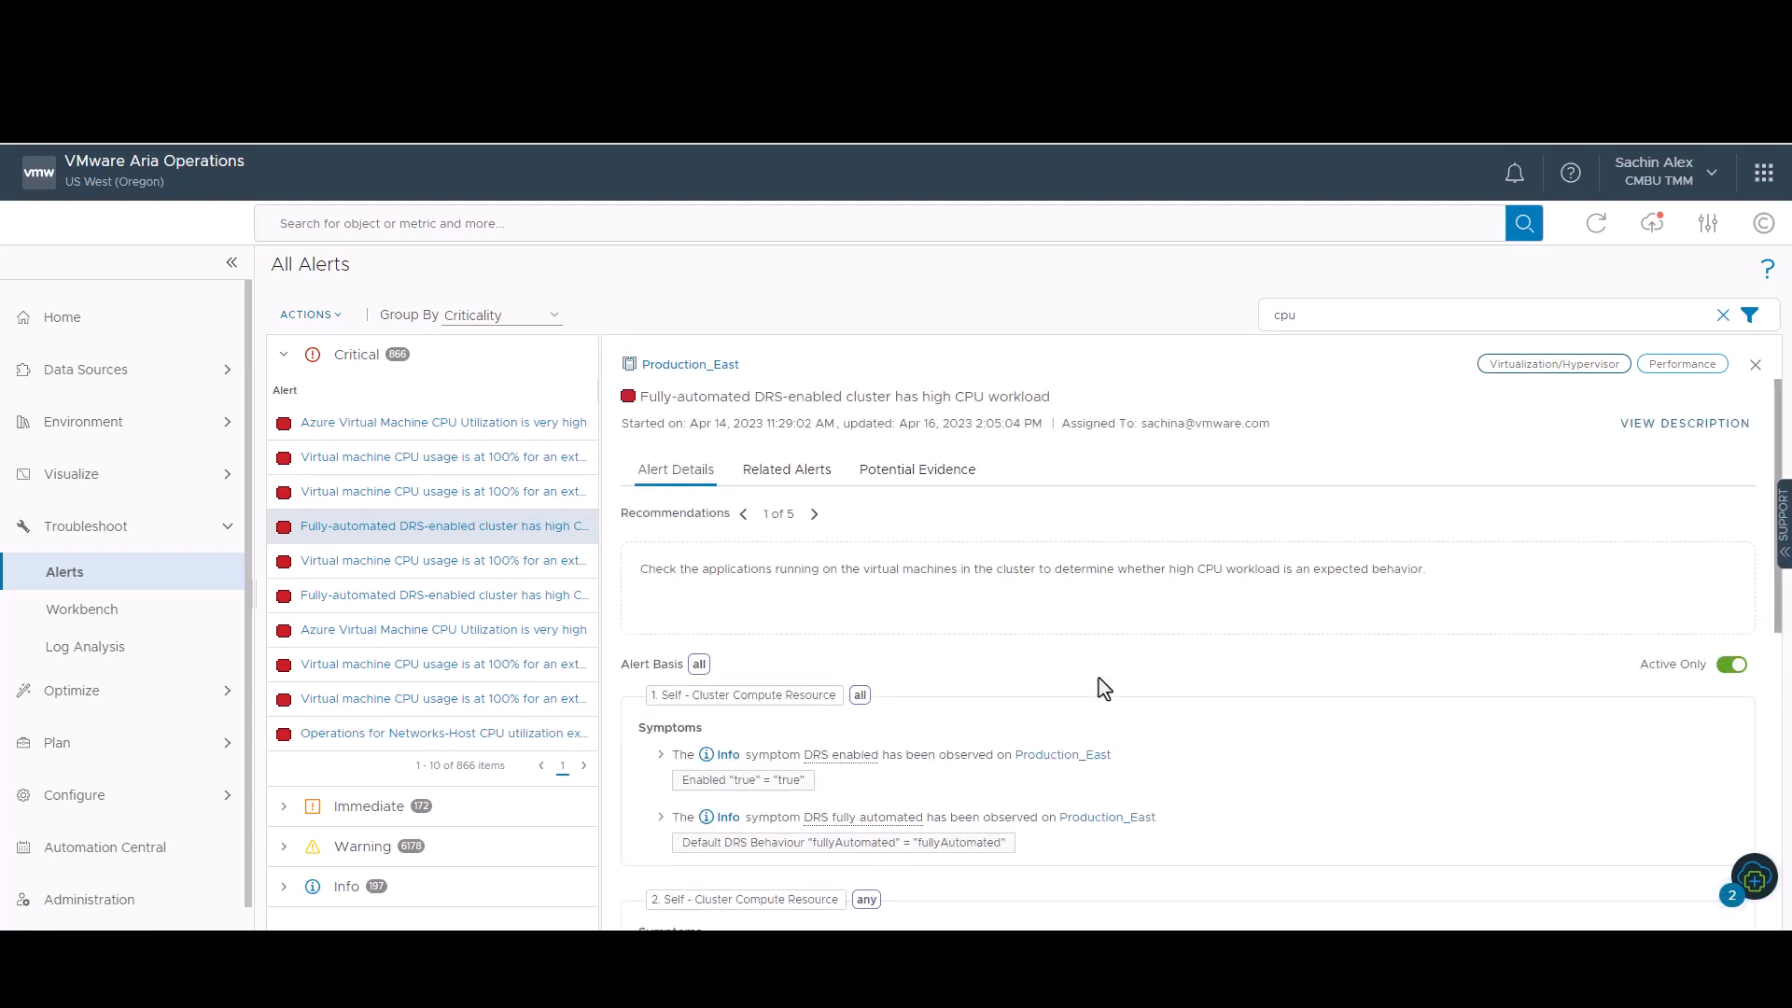
{"action": "scroll", "coordinate": [1105, 689], "scroll_direction": "down", "scroll_amount": 2}
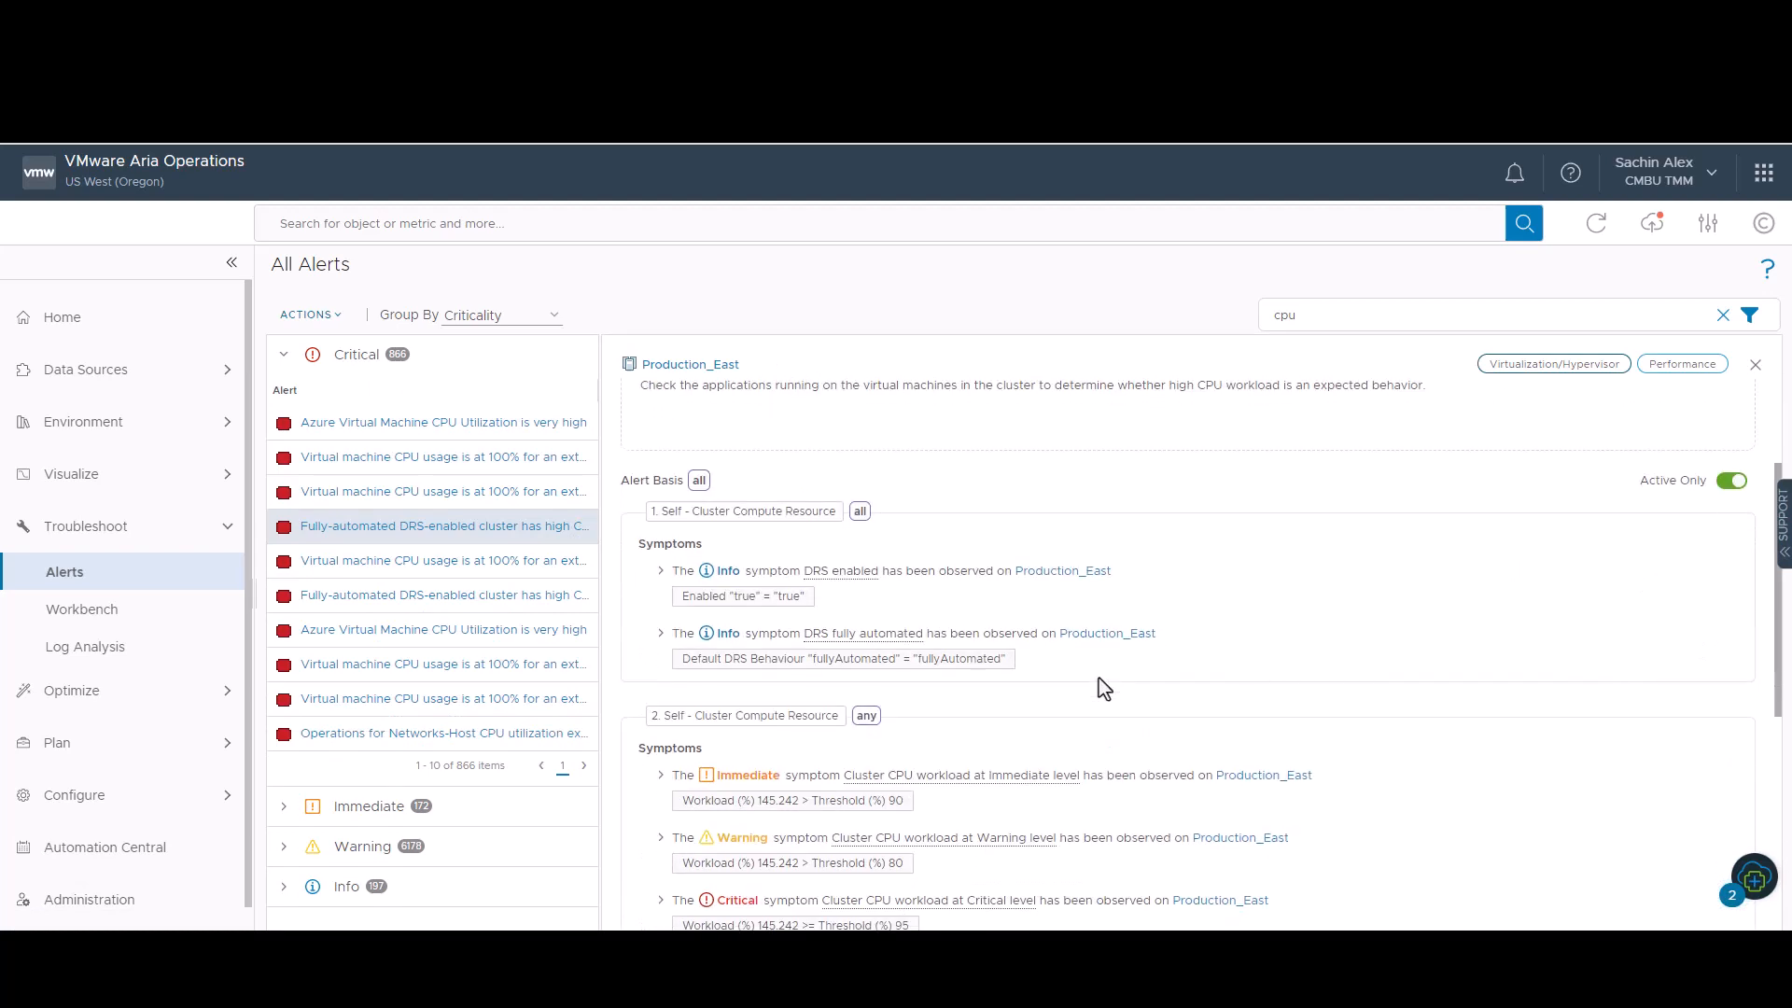
{"action": "scroll", "coordinate": [1105, 689], "scroll_direction": "up", "scroll_amount": 2}
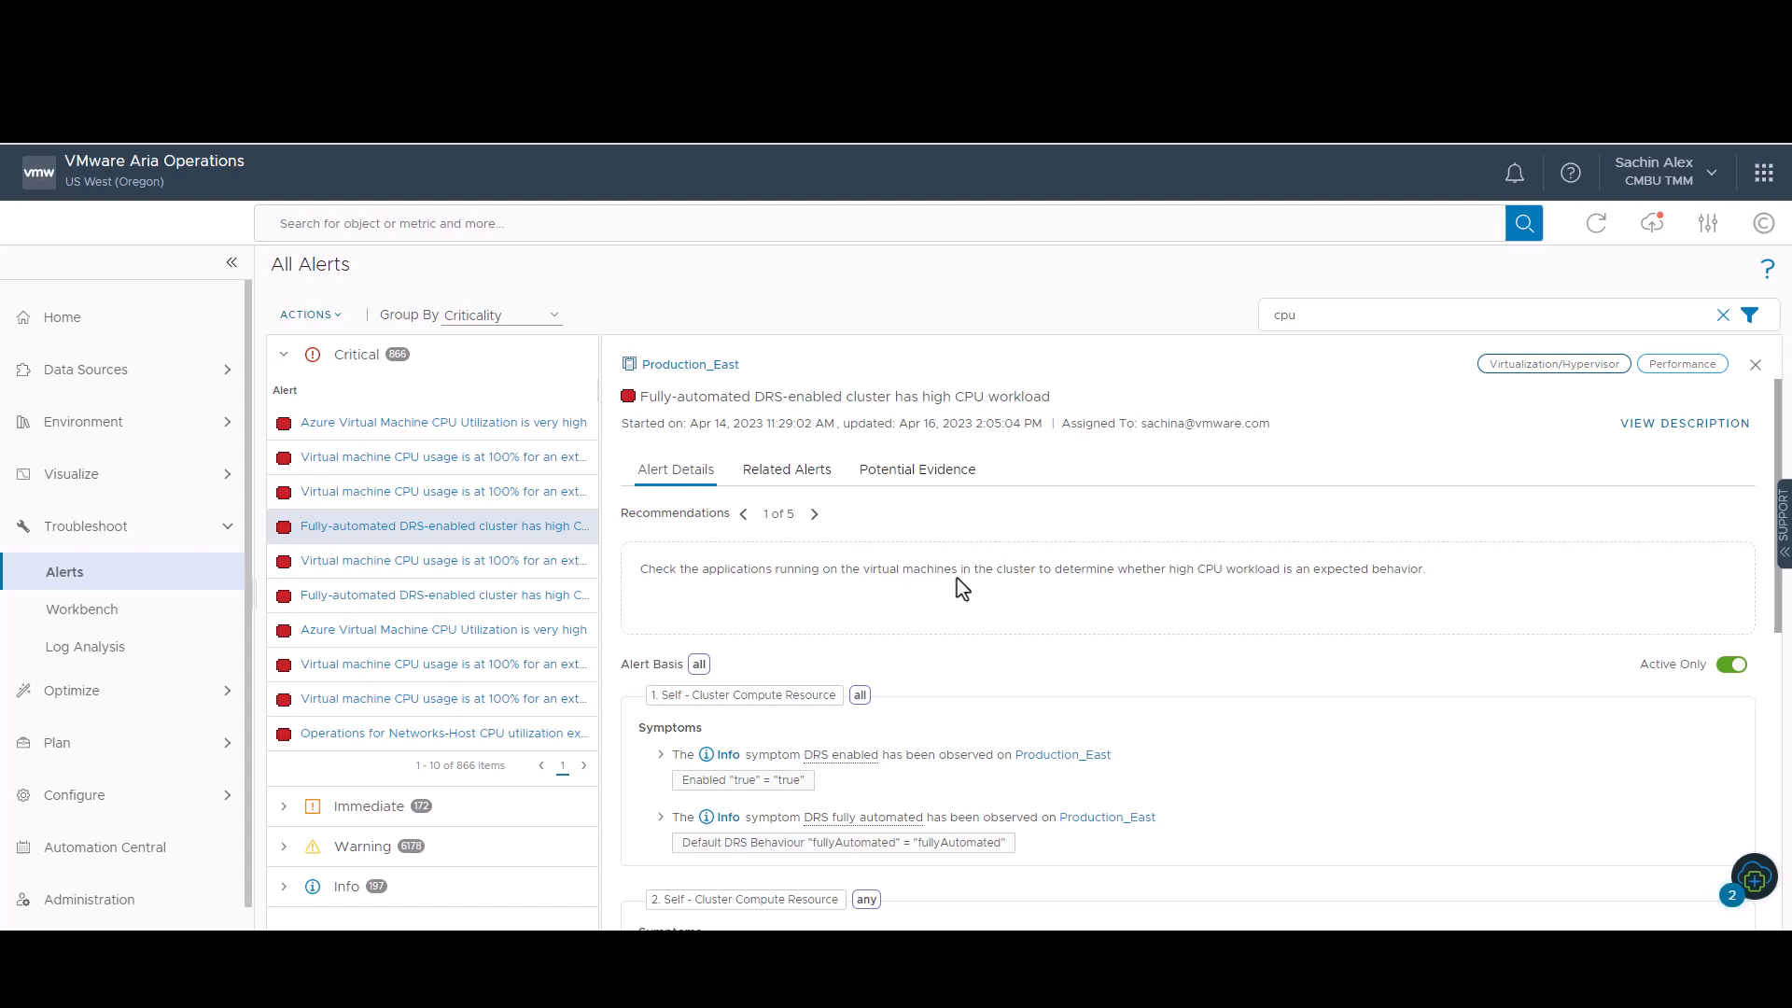
{"action": "left_click", "coordinate": [814, 514]}
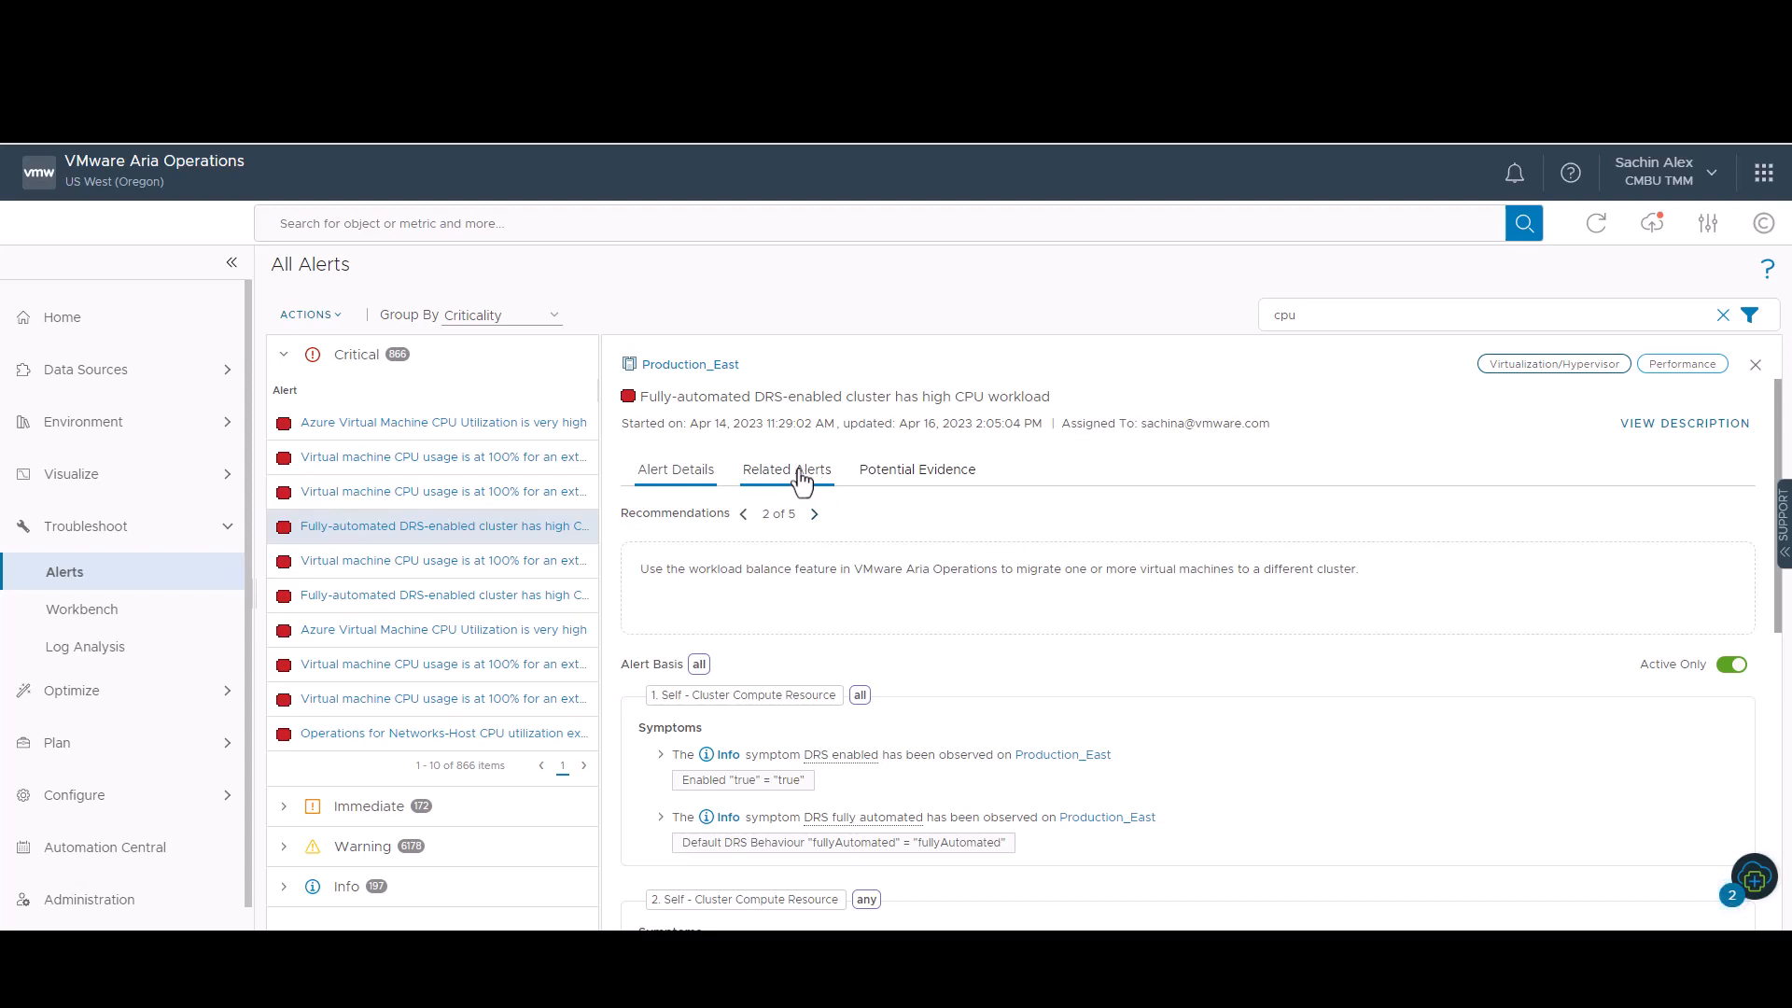
Examine the related alerts, expanding recurrences on this object in the last 30 days and all active alerts in the related scope.
{"action": "left_click", "coordinate": [802, 480]}
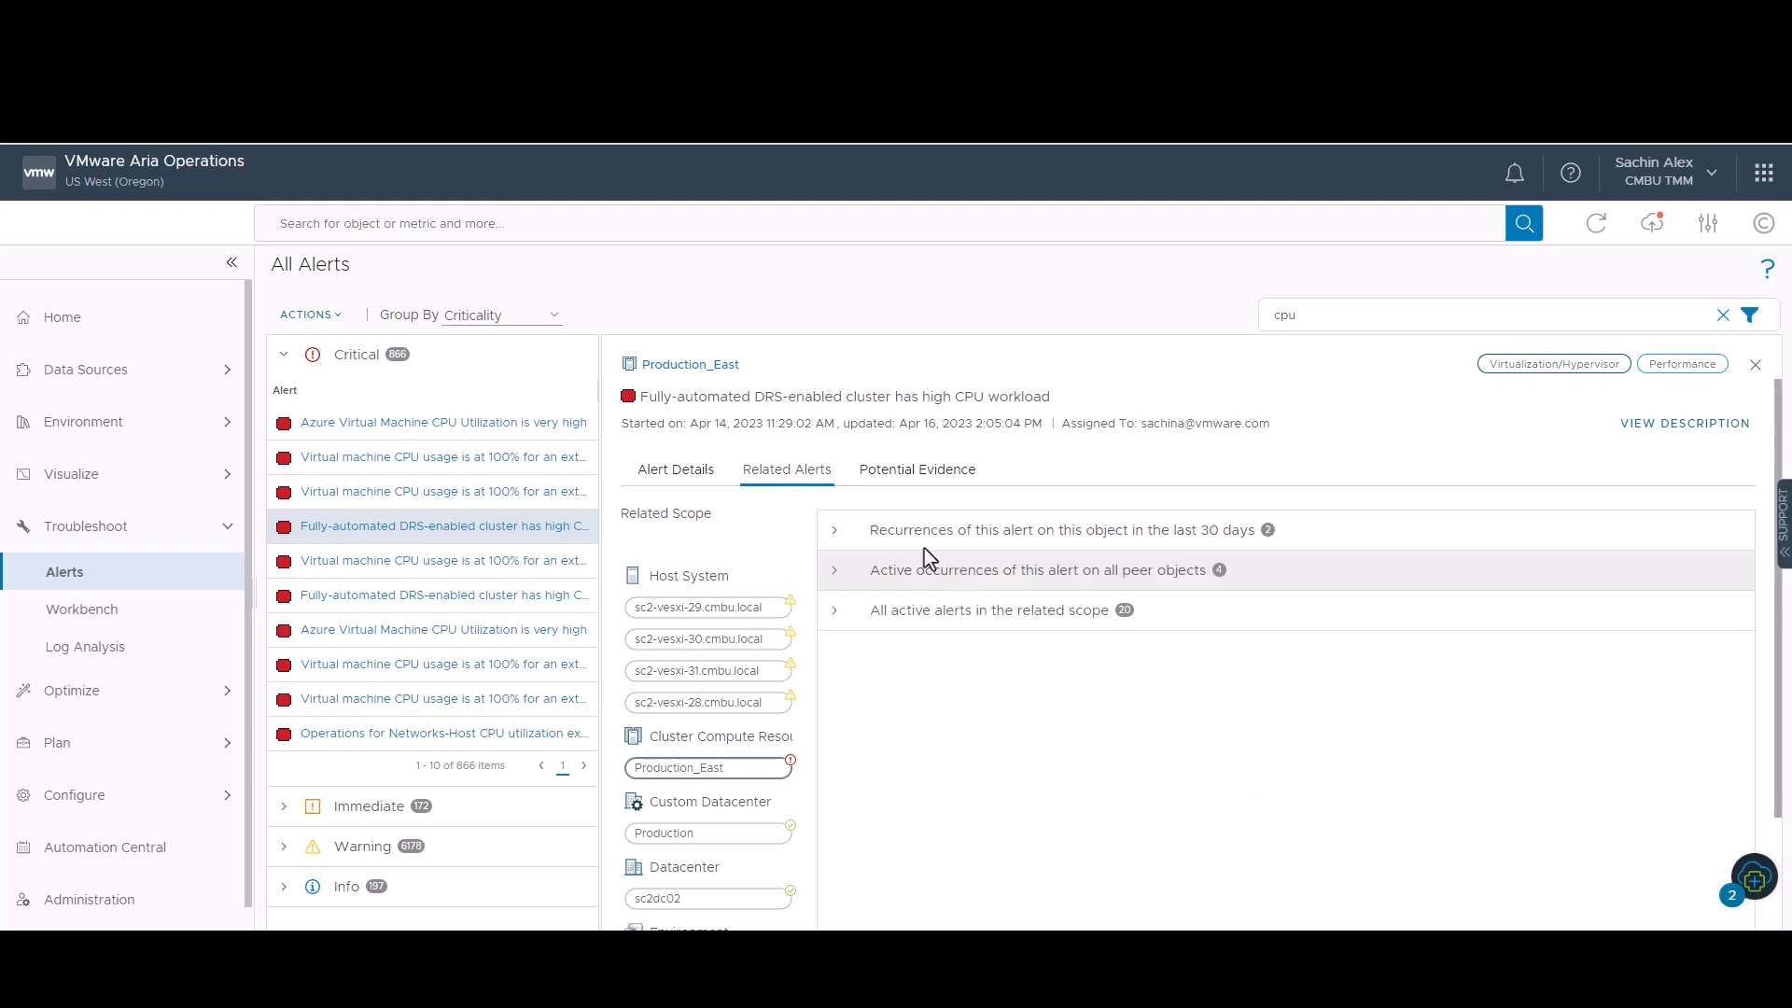
{"action": "left_click", "coordinate": [834, 533]}
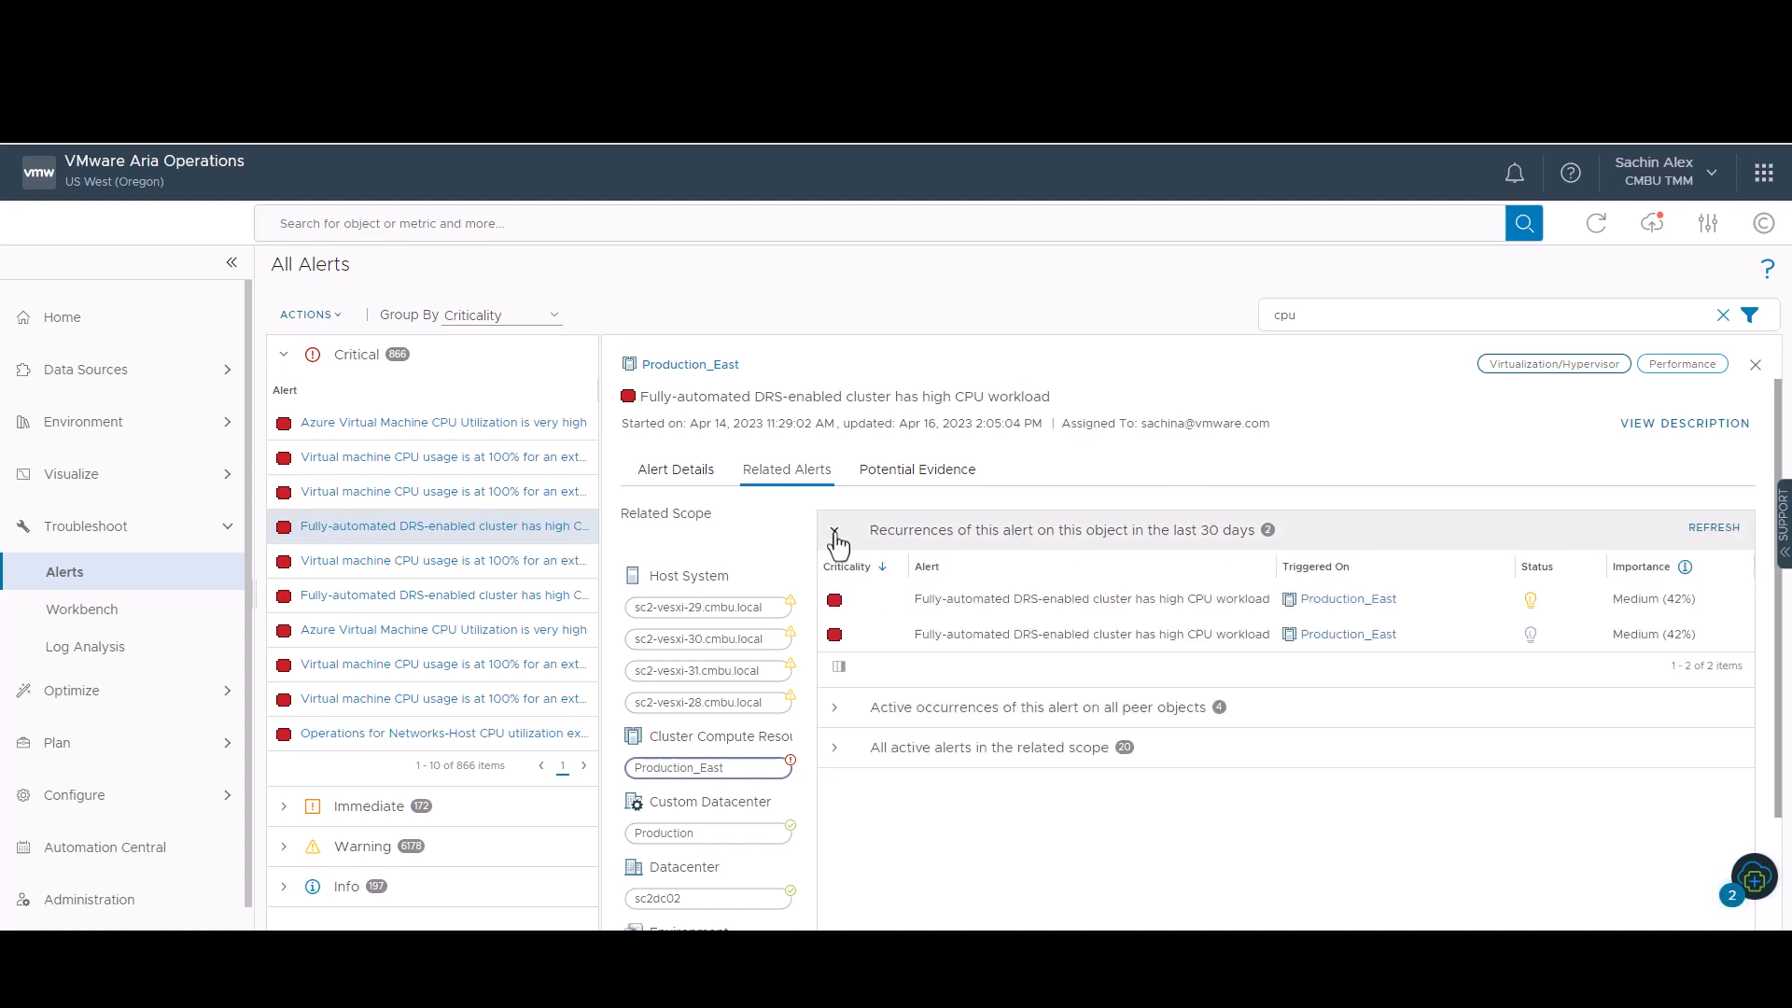
{"action": "left_click", "coordinate": [835, 762]}
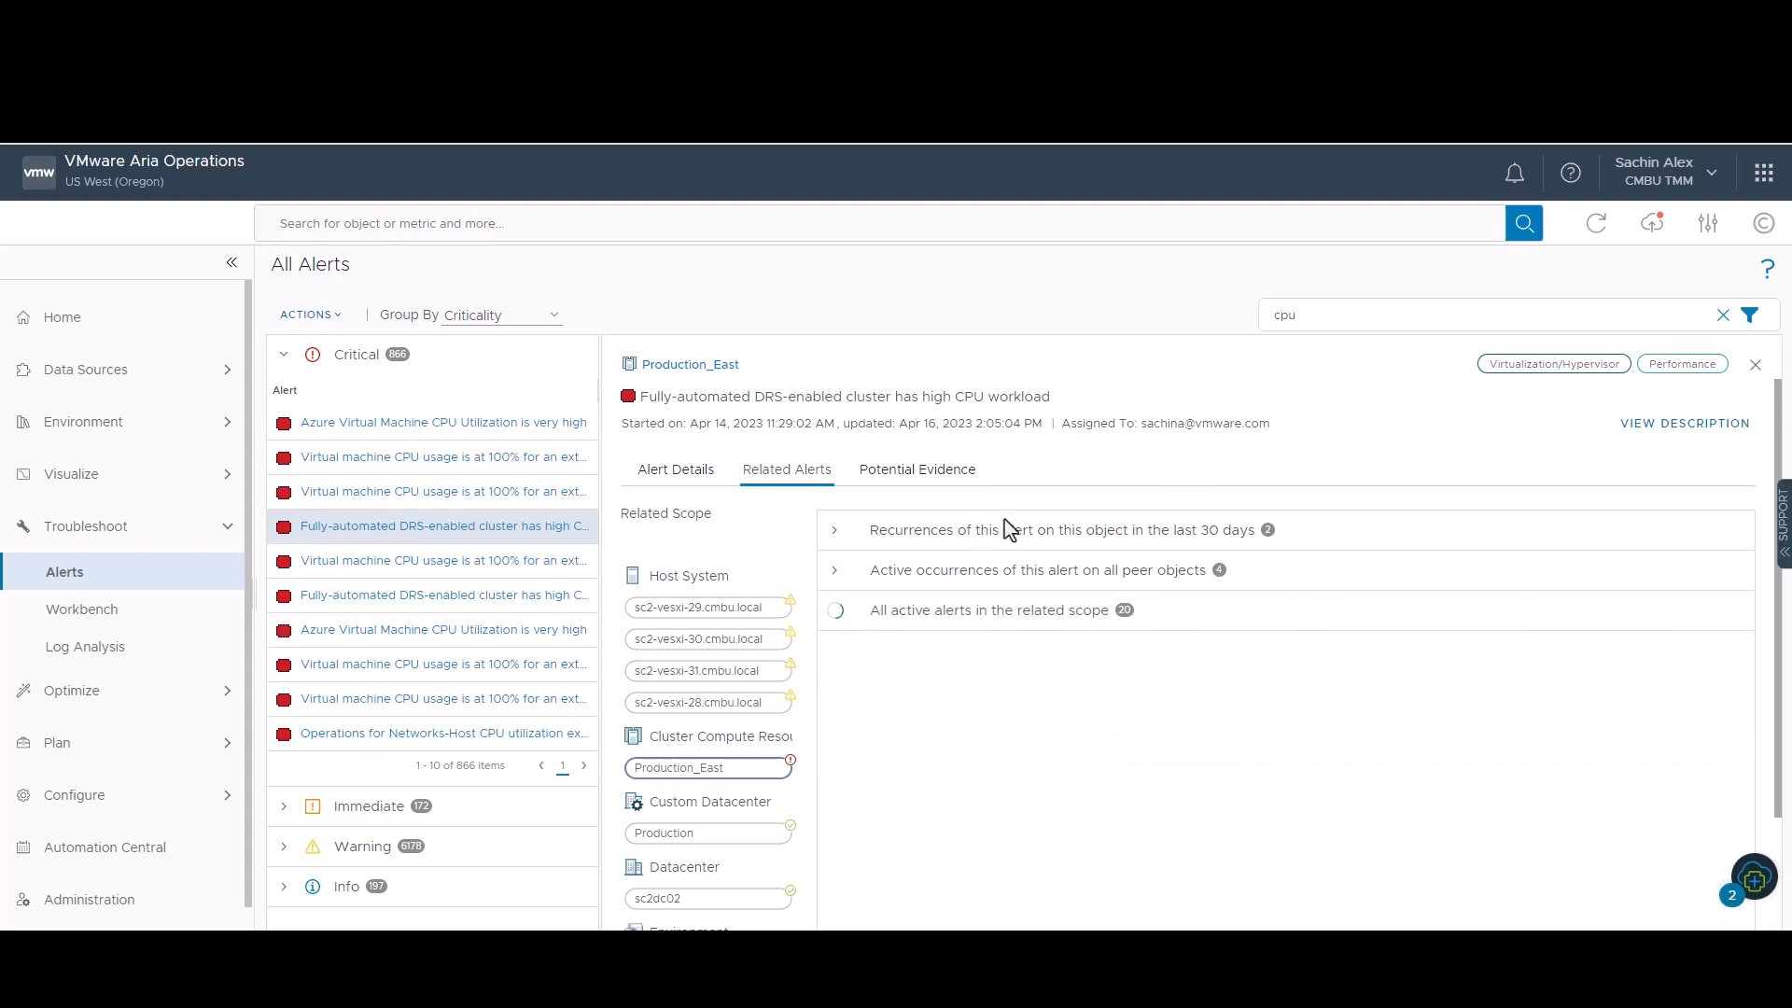
Review the alert's potential evidence, including events and property changes.
{"action": "left_click", "coordinate": [931, 477]}
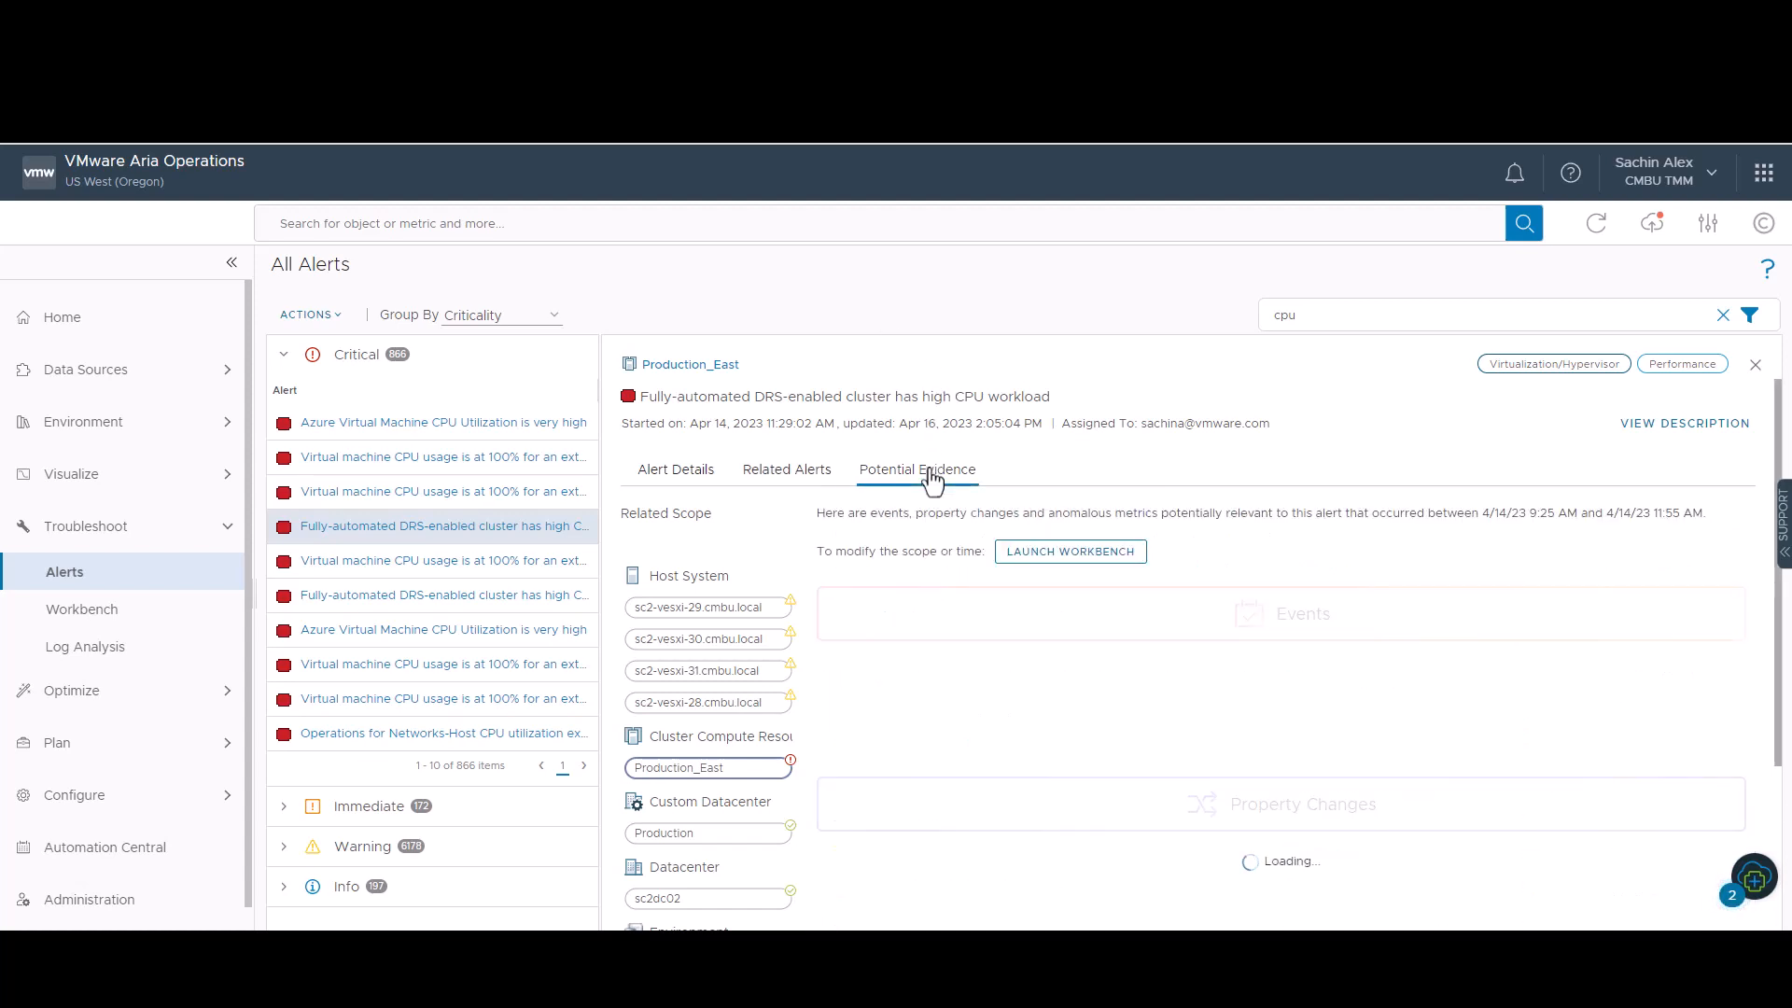
{"action": "scroll", "coordinate": [1066, 762], "scroll_direction": "down", "scroll_amount": 1}
{"action": "scroll", "coordinate": [1065, 763], "scroll_direction": "down", "scroll_amount": 2}
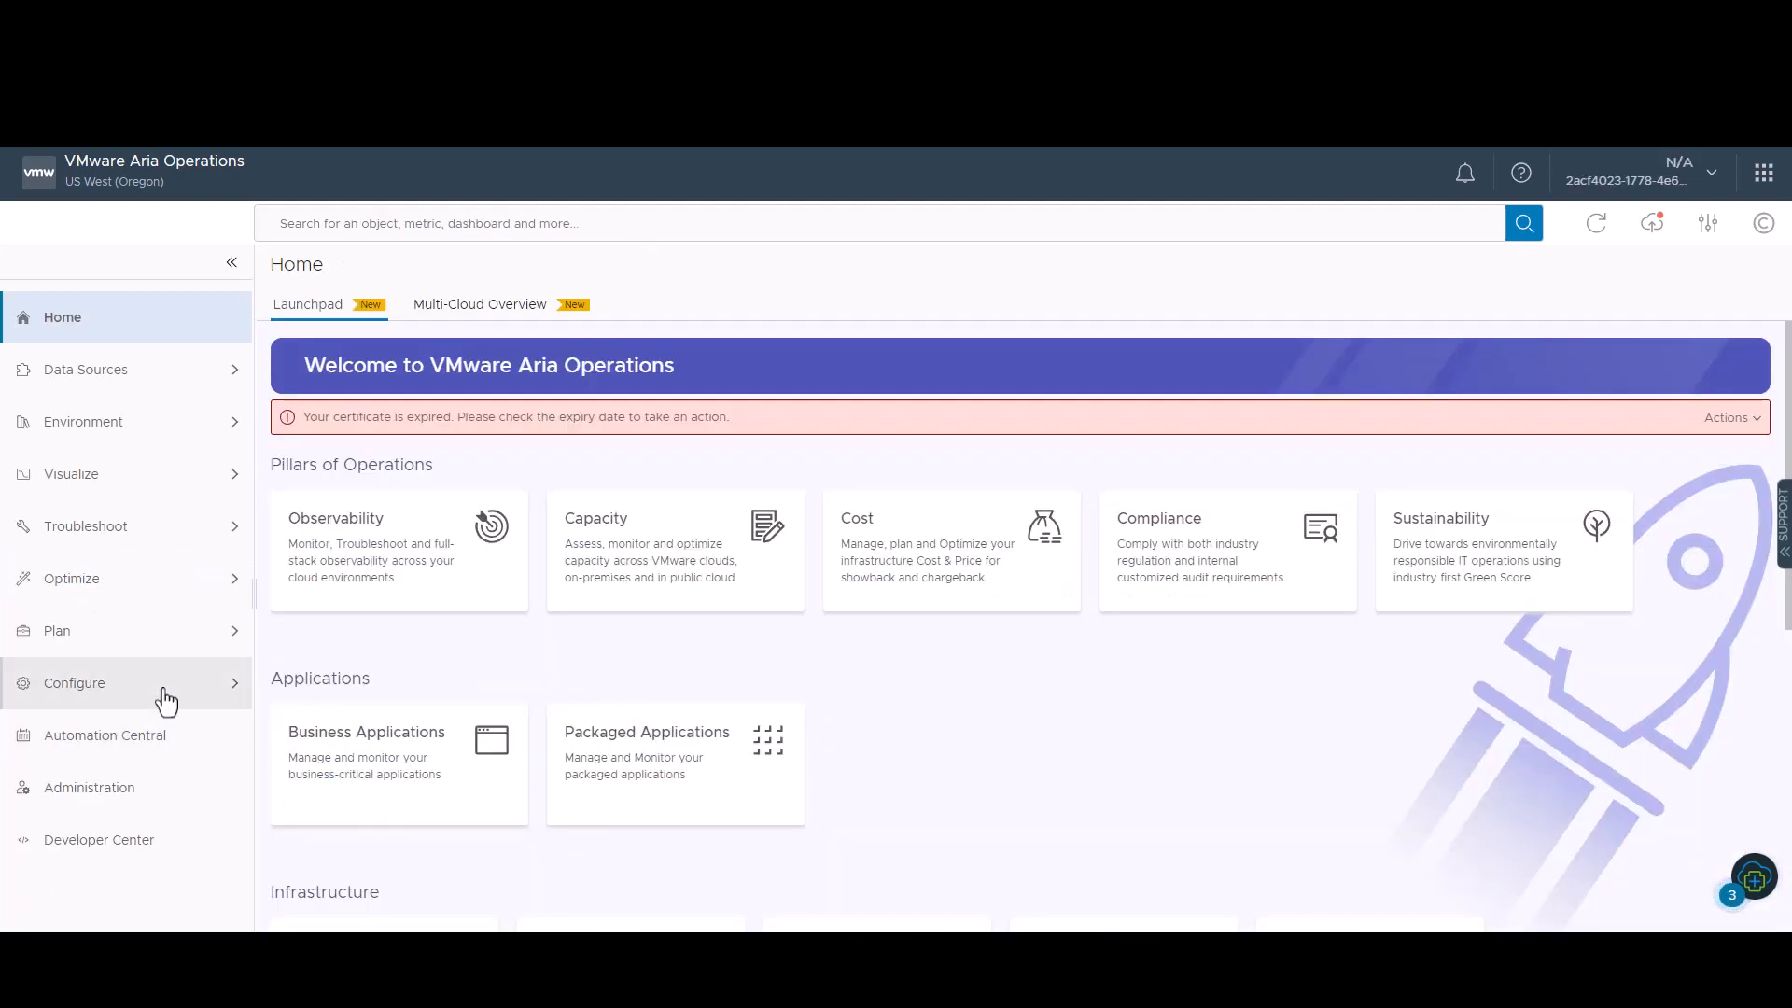
Open the alert definitions configuration and filter it by "Fully-automated DRS-enabled cluster has high CPU workload".
{"action": "left_click", "coordinate": [163, 686]}
{"action": "scroll", "coordinate": [140, 705], "scroll_direction": "down", "scroll_amount": 3}
{"action": "left_click", "coordinate": [75, 539]}
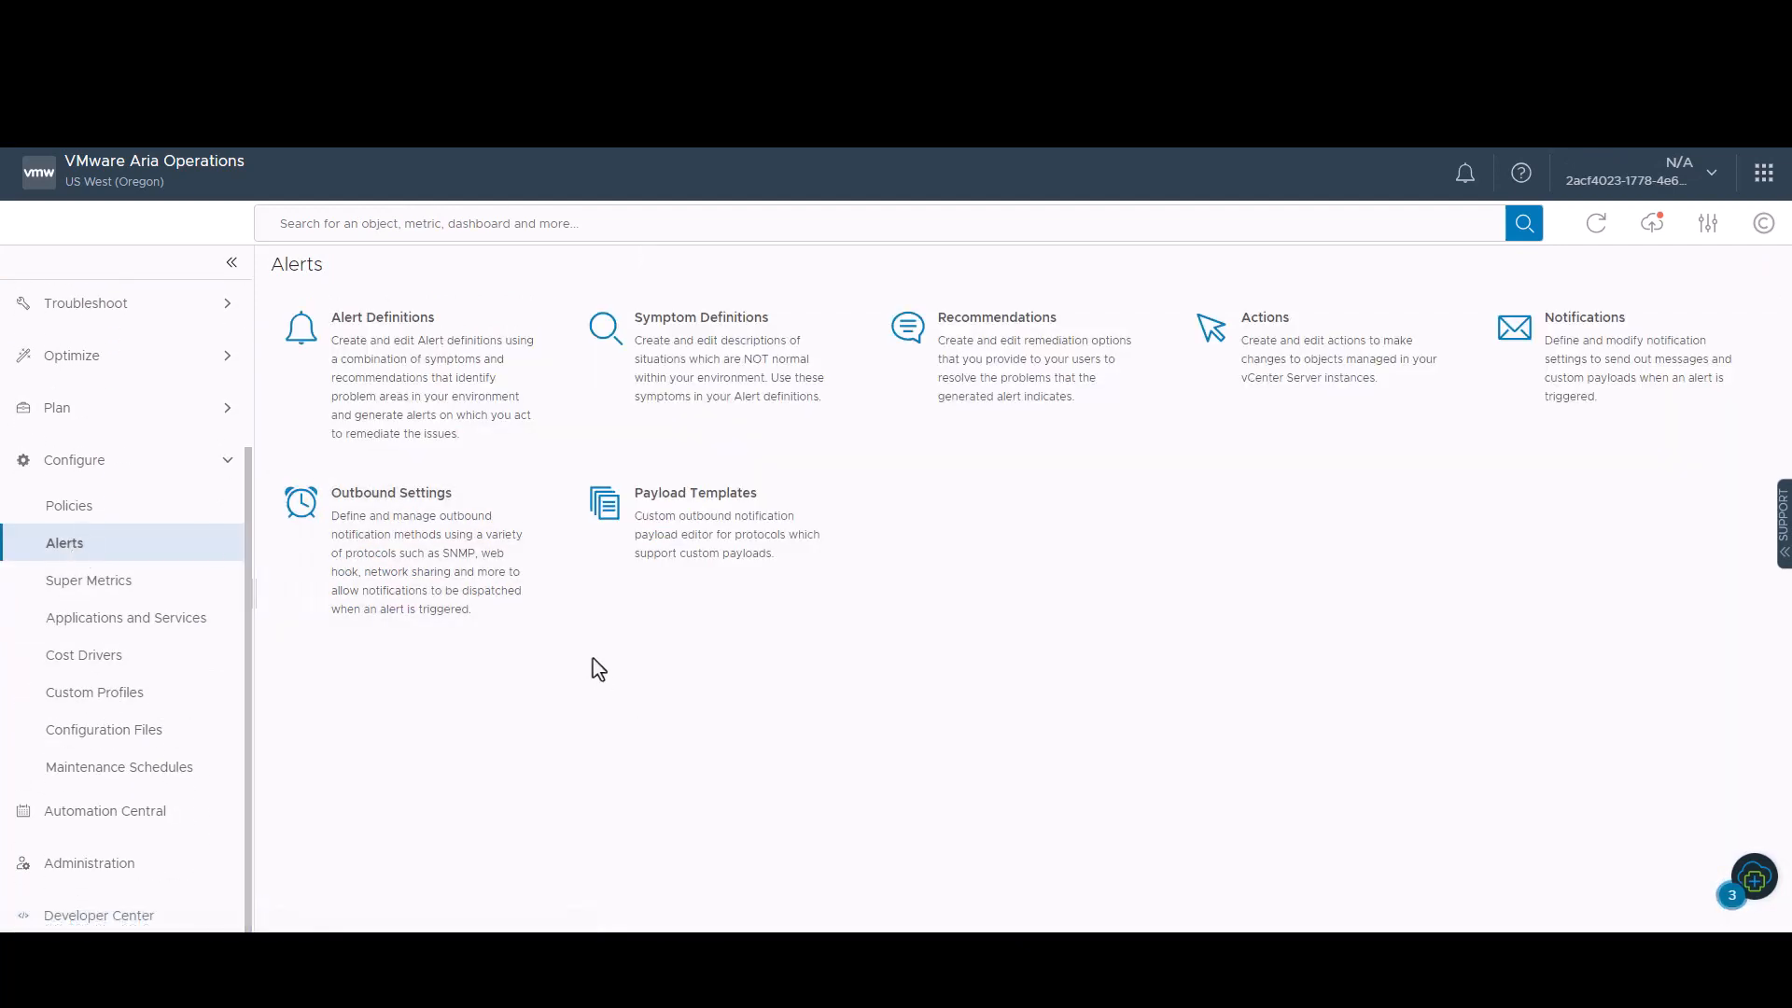
{"action": "left_click", "coordinate": [460, 394]}
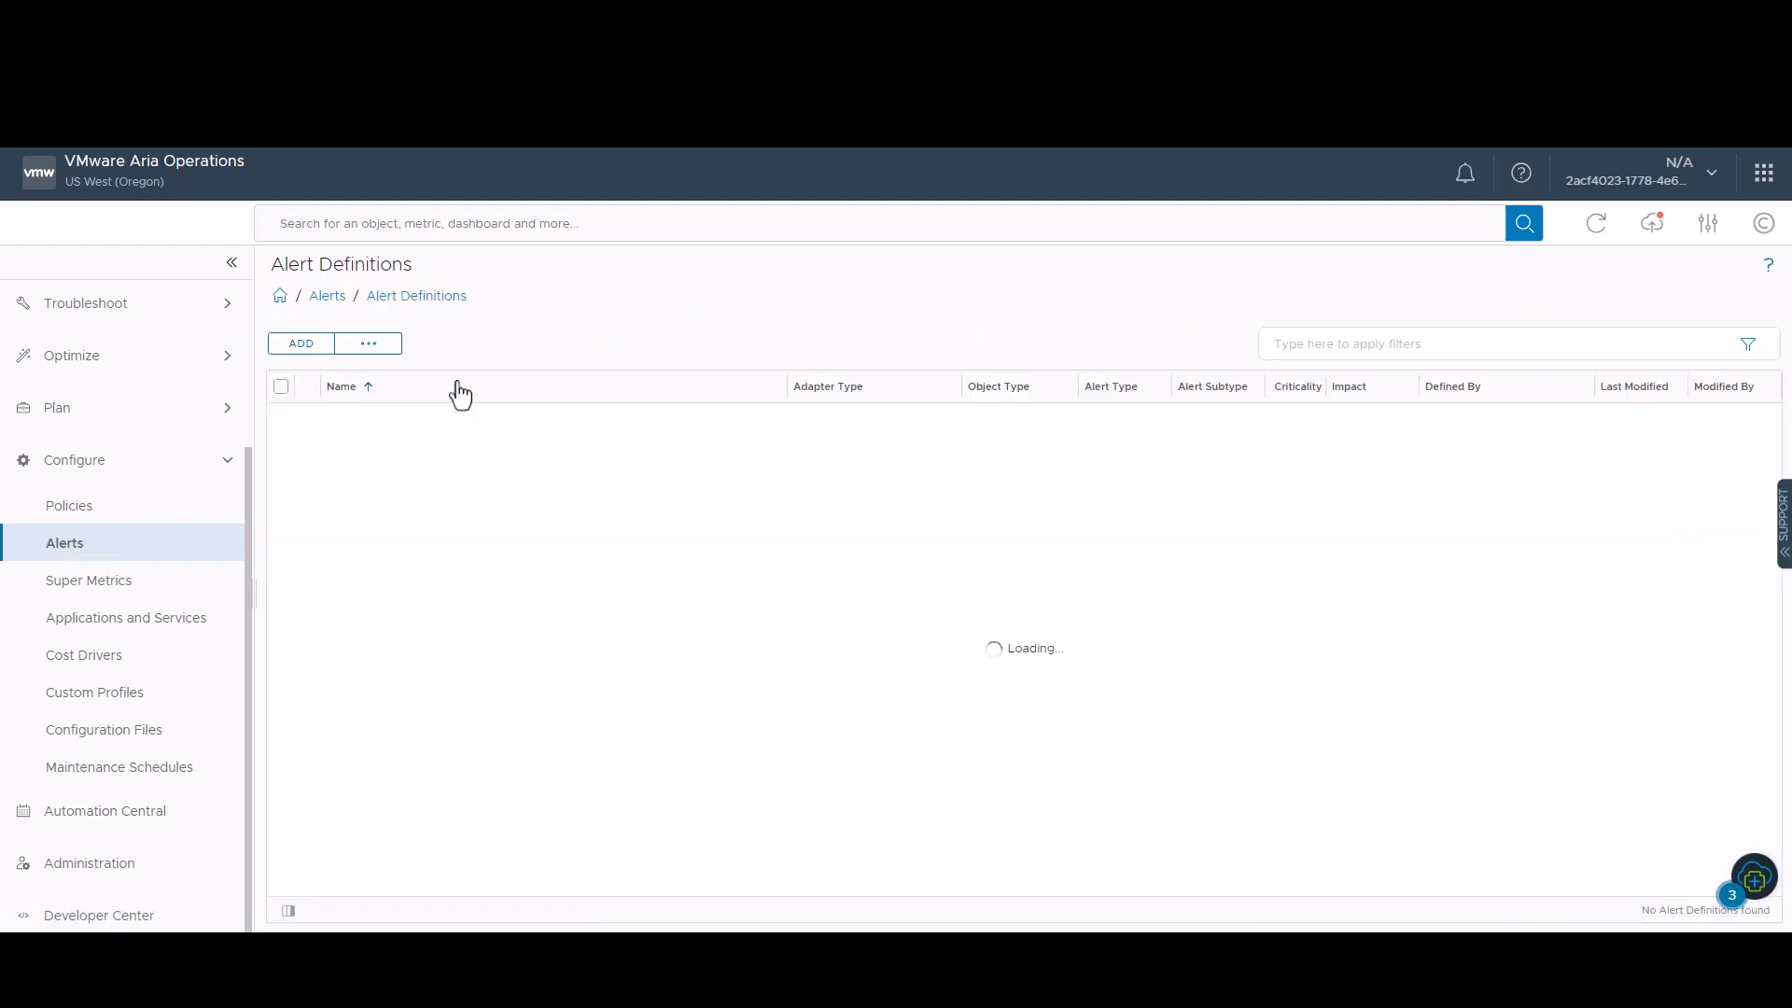
{"action": "left_click", "coordinate": [1361, 348]}
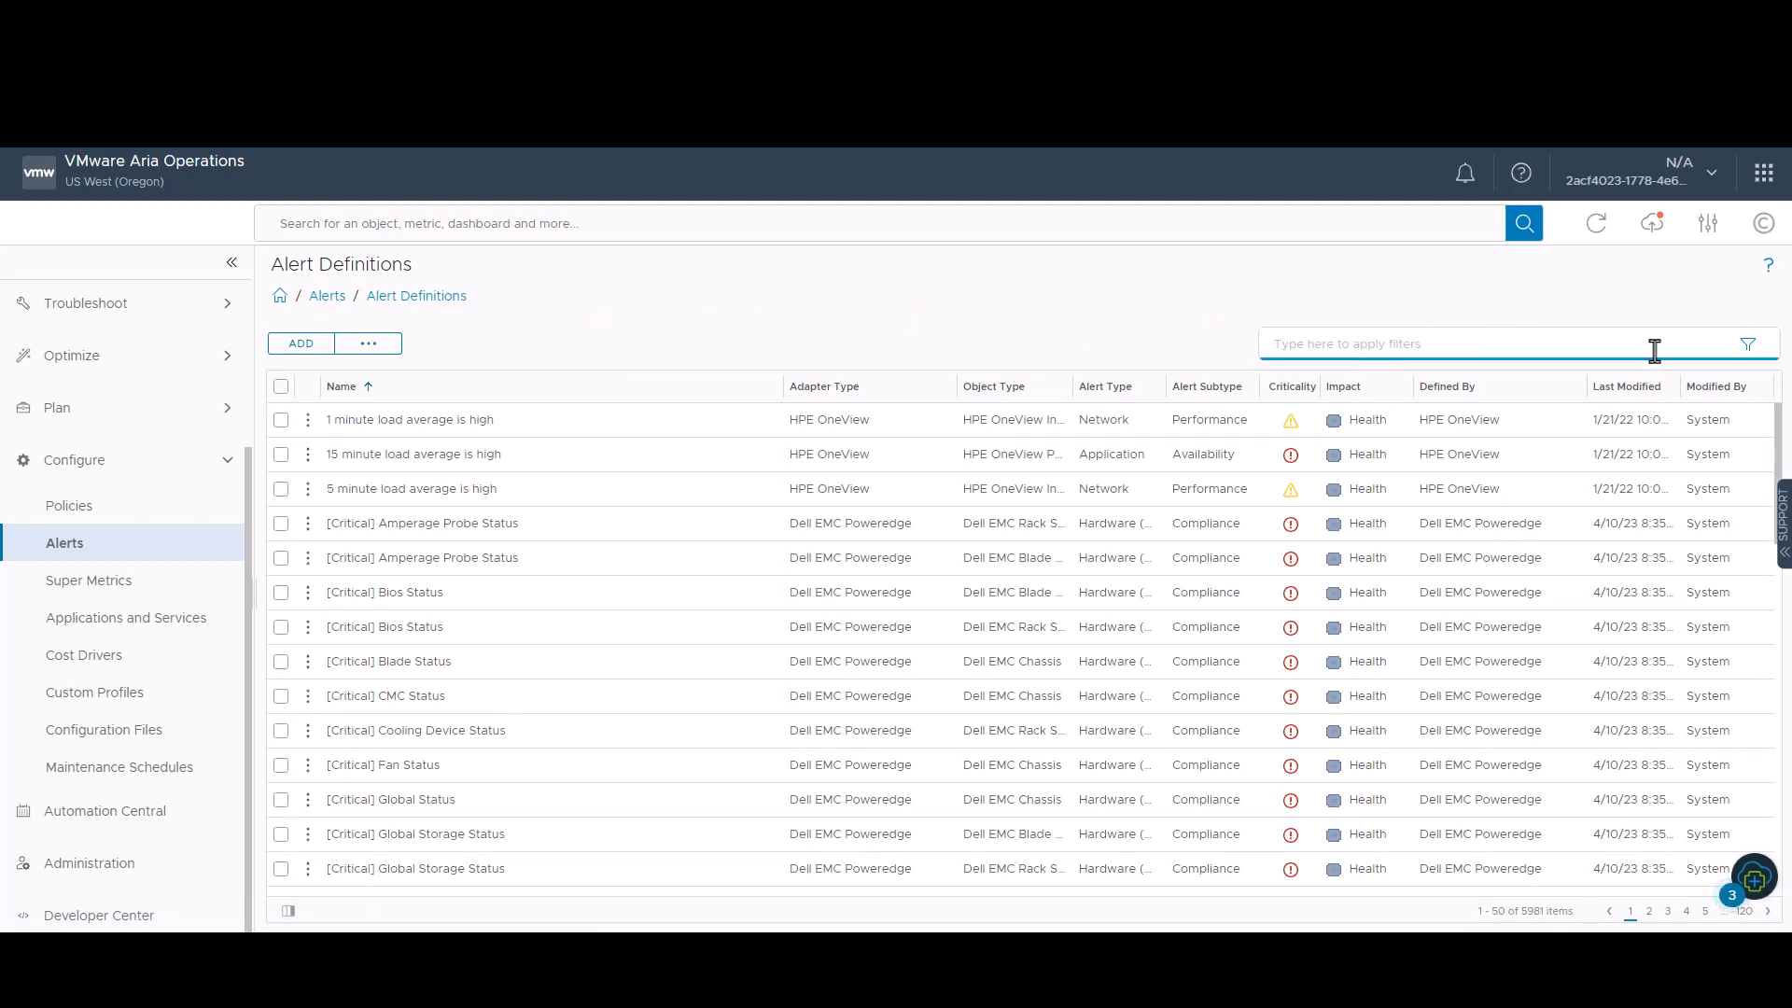
{"action": "type", "text": "Fully-automated DRS-enabled cluster has high CPU workload"}
{"action": "key", "text": "Return"}
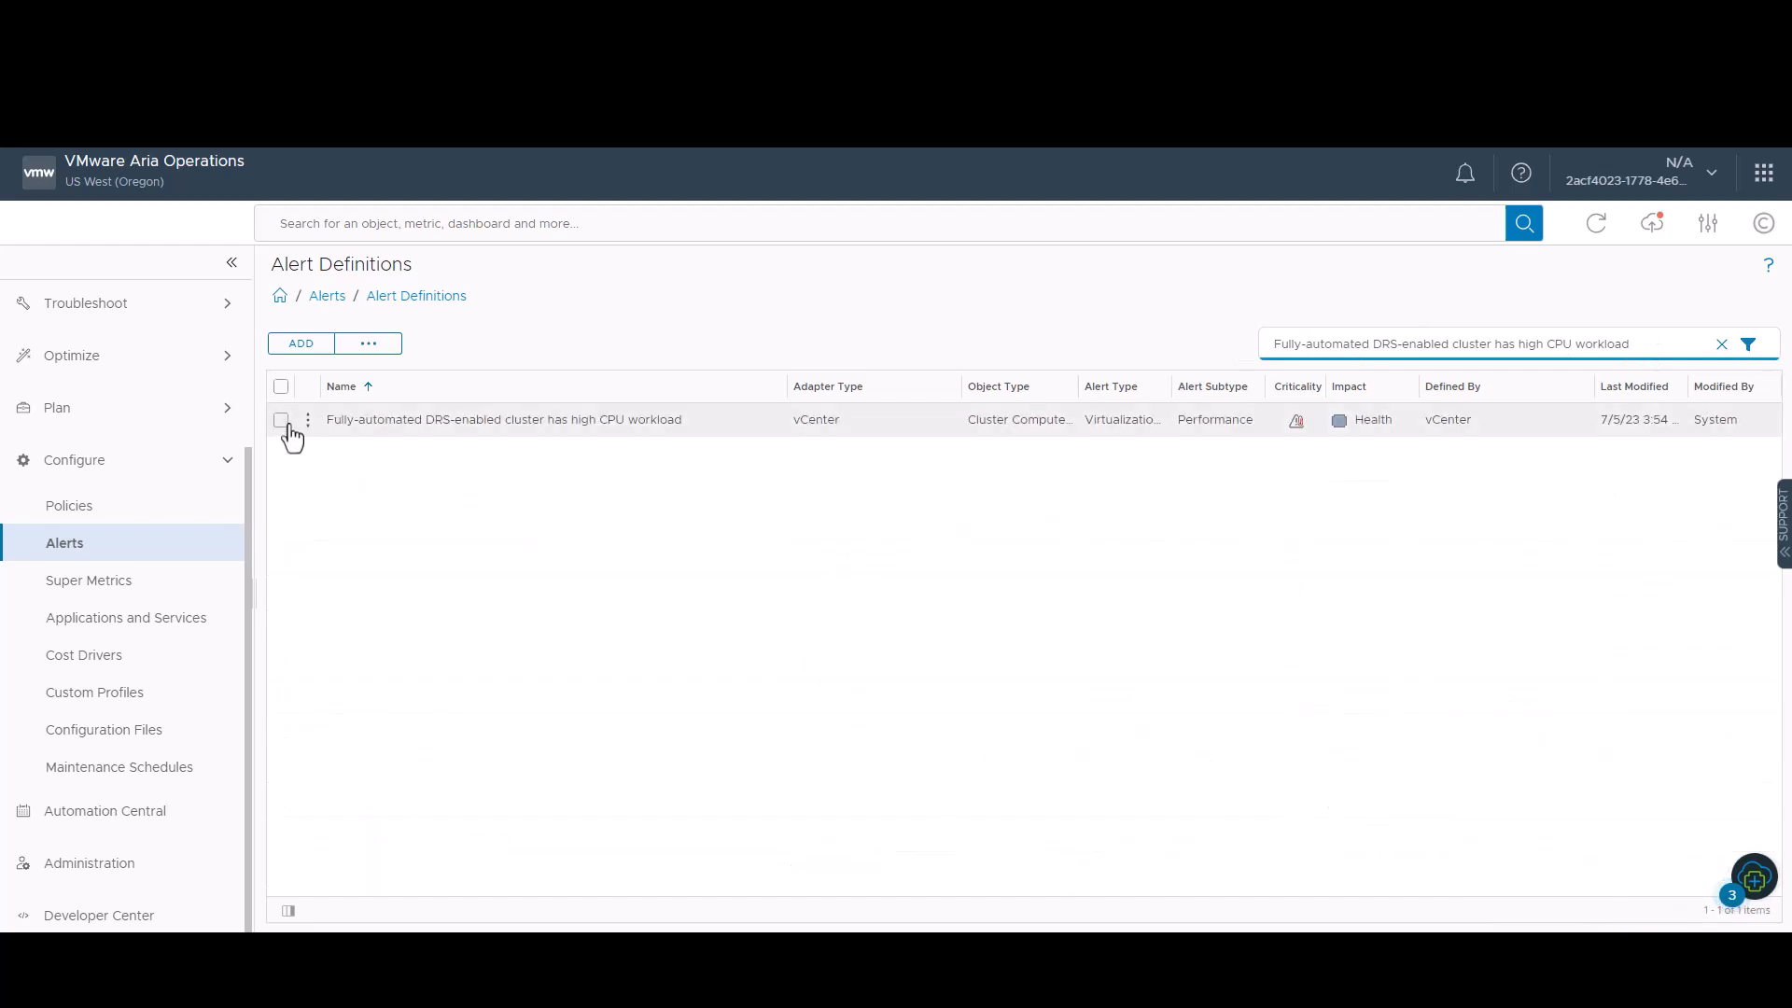
Clone the filtered alert definition and replace the "(Copy of )" prefix in its name with the user's shortened first name.
{"action": "left_click", "coordinate": [309, 422]}
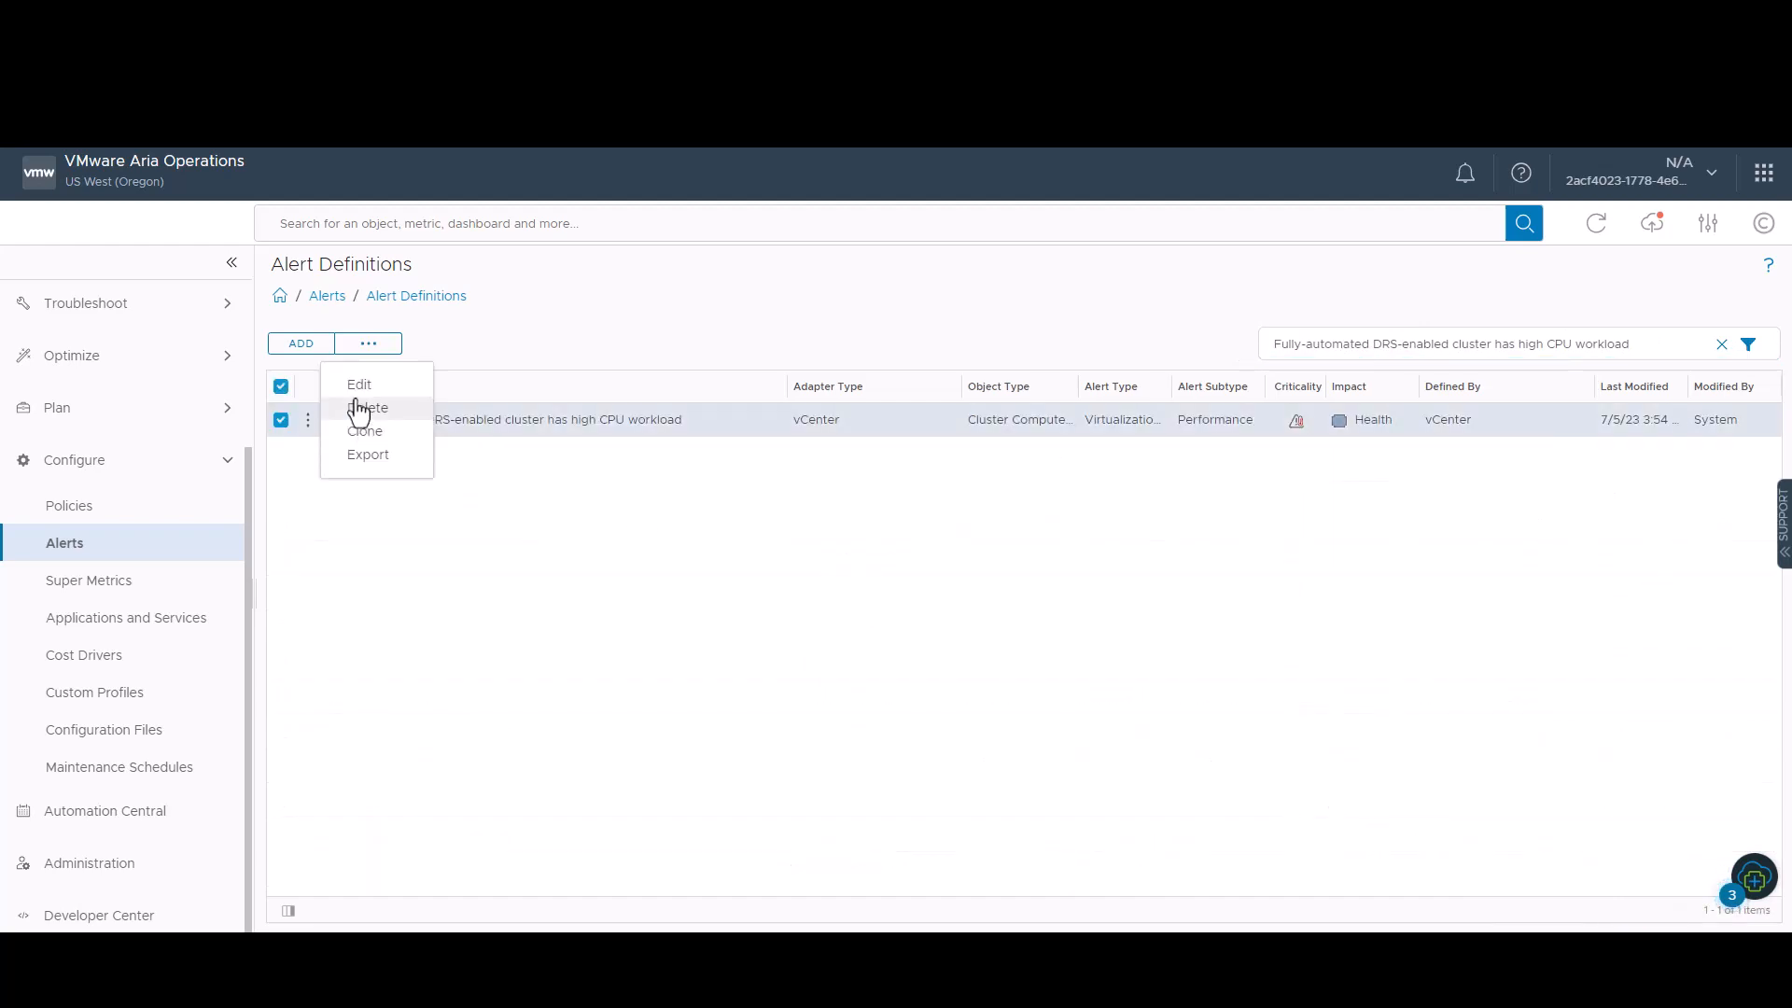
{"action": "left_click", "coordinate": [375, 437]}
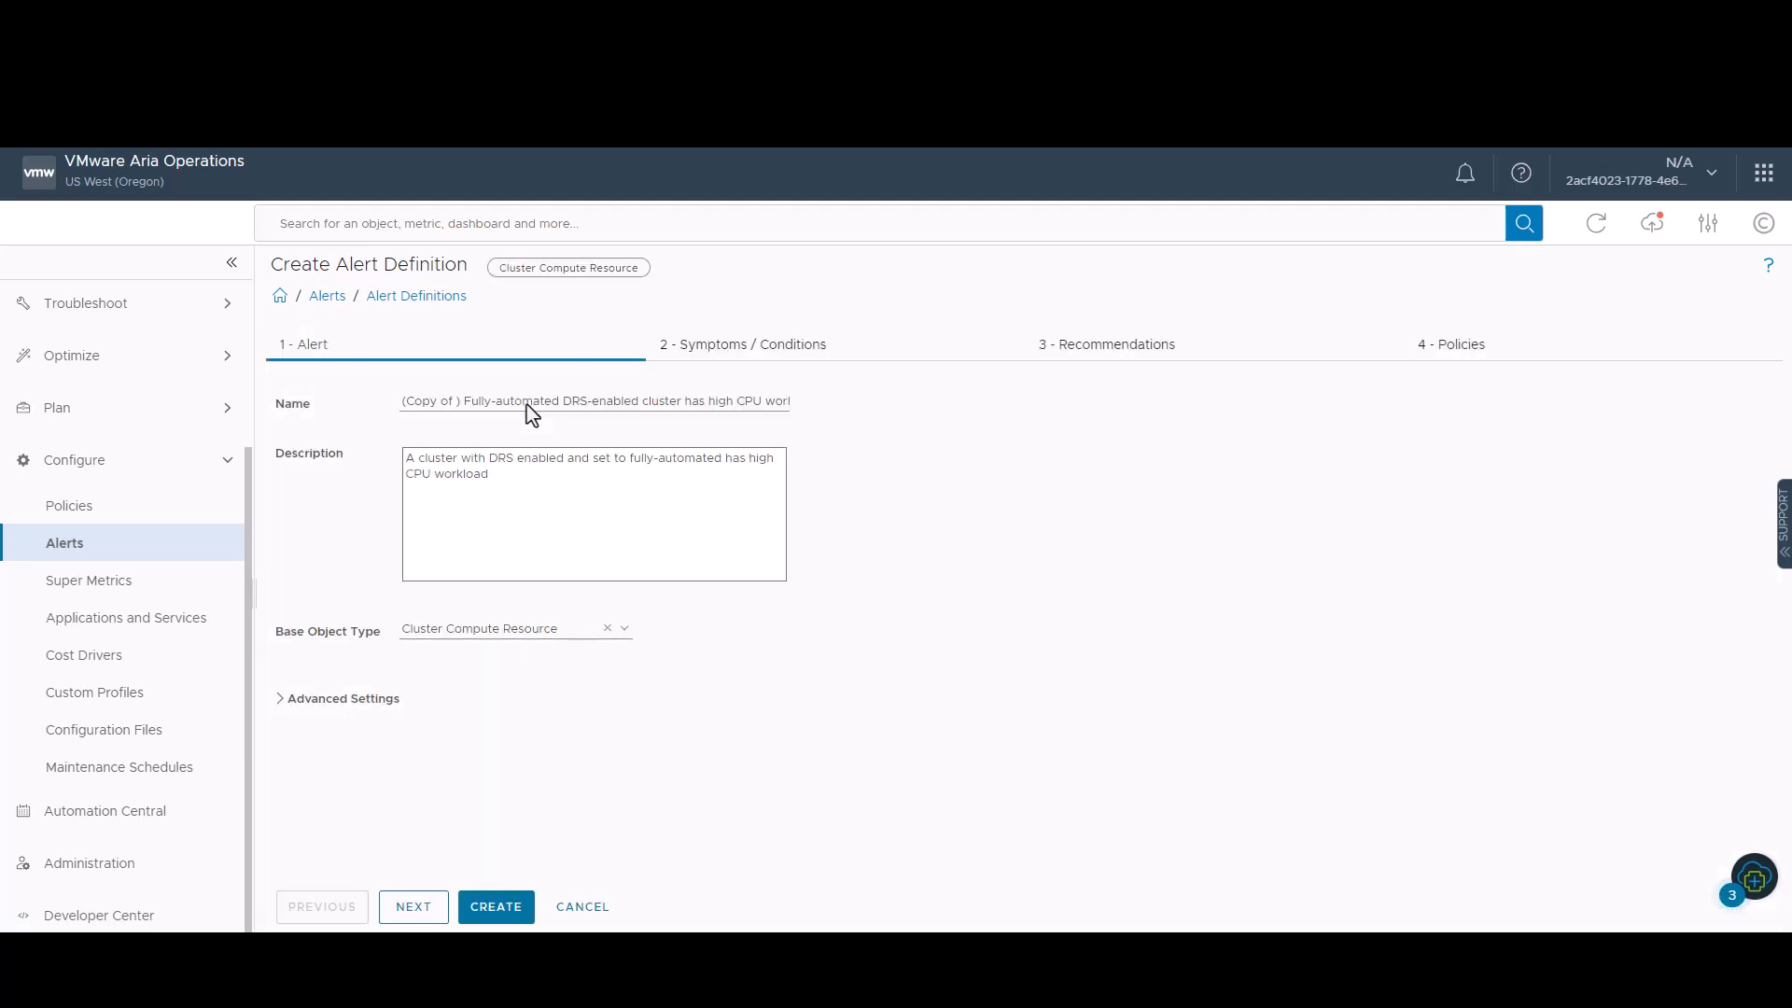
{"action": "left_click", "coordinate": [527, 403]}
{"action": "left_click", "coordinate": [466, 403]}
{"action": "key", "text": "BackSpace"}
{"action": "key", "text": "BackSpace"}
{"action": "key", "text": "BackSpace"}
{"action": "key", "text": "BackSpace"}
{"action": "key", "text": "BackSpace"}
{"action": "key", "text": "BackSpace"}
{"action": "key", "text": "BackSpace"}
{"action": "key", "text": "BackSpace"}
{"action": "key", "text": "BackSpace"}
{"action": "key", "text": "BackSpace"}
{"action": "key", "text": "BackSpace"}
{"action": "type", "text": "sach"}
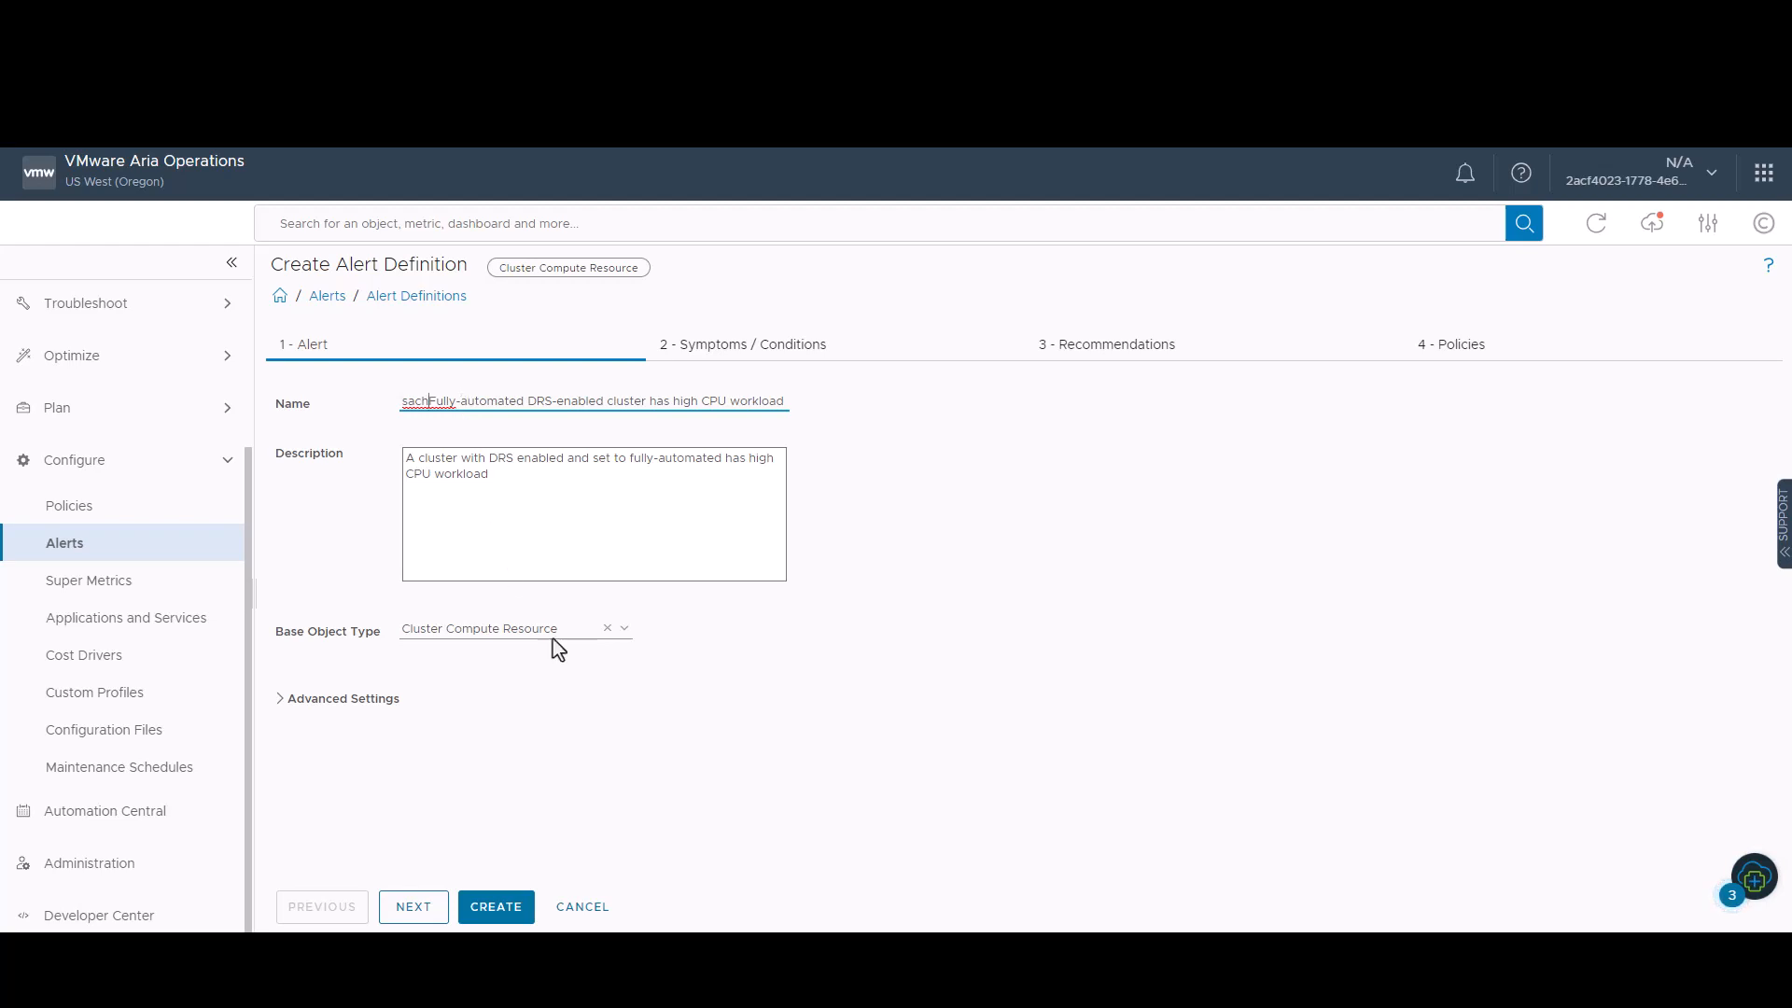
Examine the base object type and the advanced settings for impact, criticality, alert type and subtype, wait cycle and cancel cycle.
{"action": "left_click", "coordinate": [625, 631]}
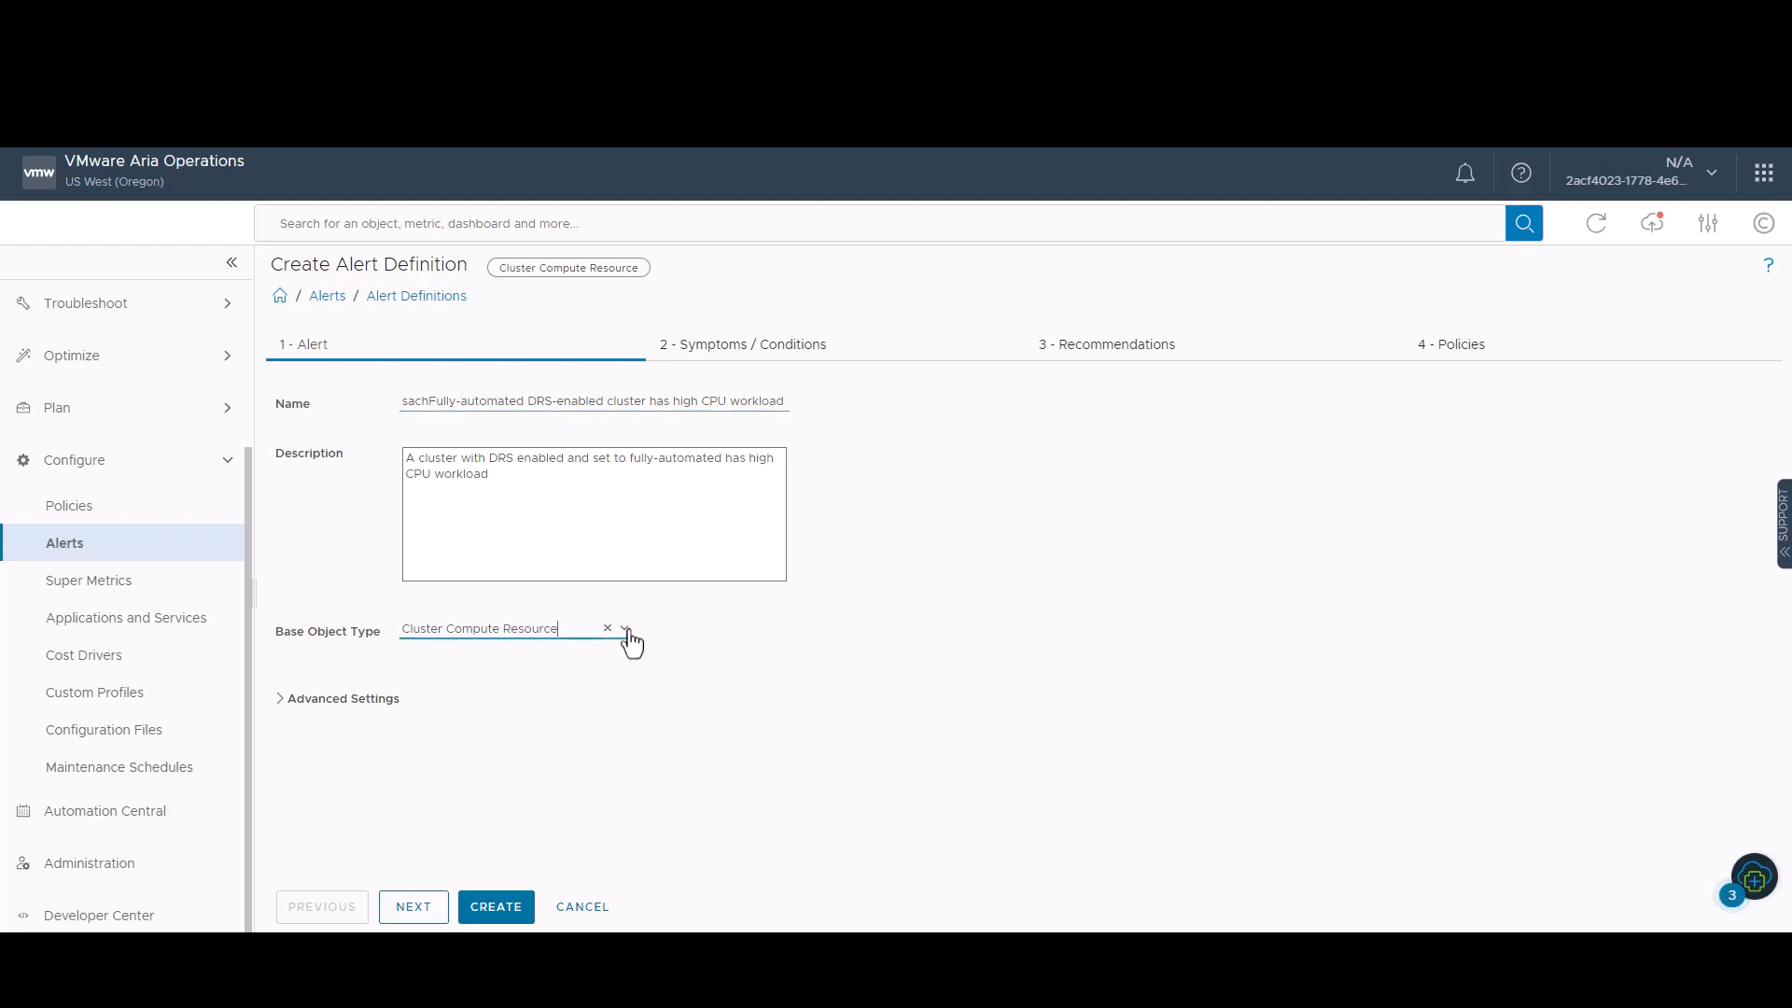
{"action": "left_click", "coordinate": [625, 631]}
{"action": "left_click", "coordinate": [279, 700]}
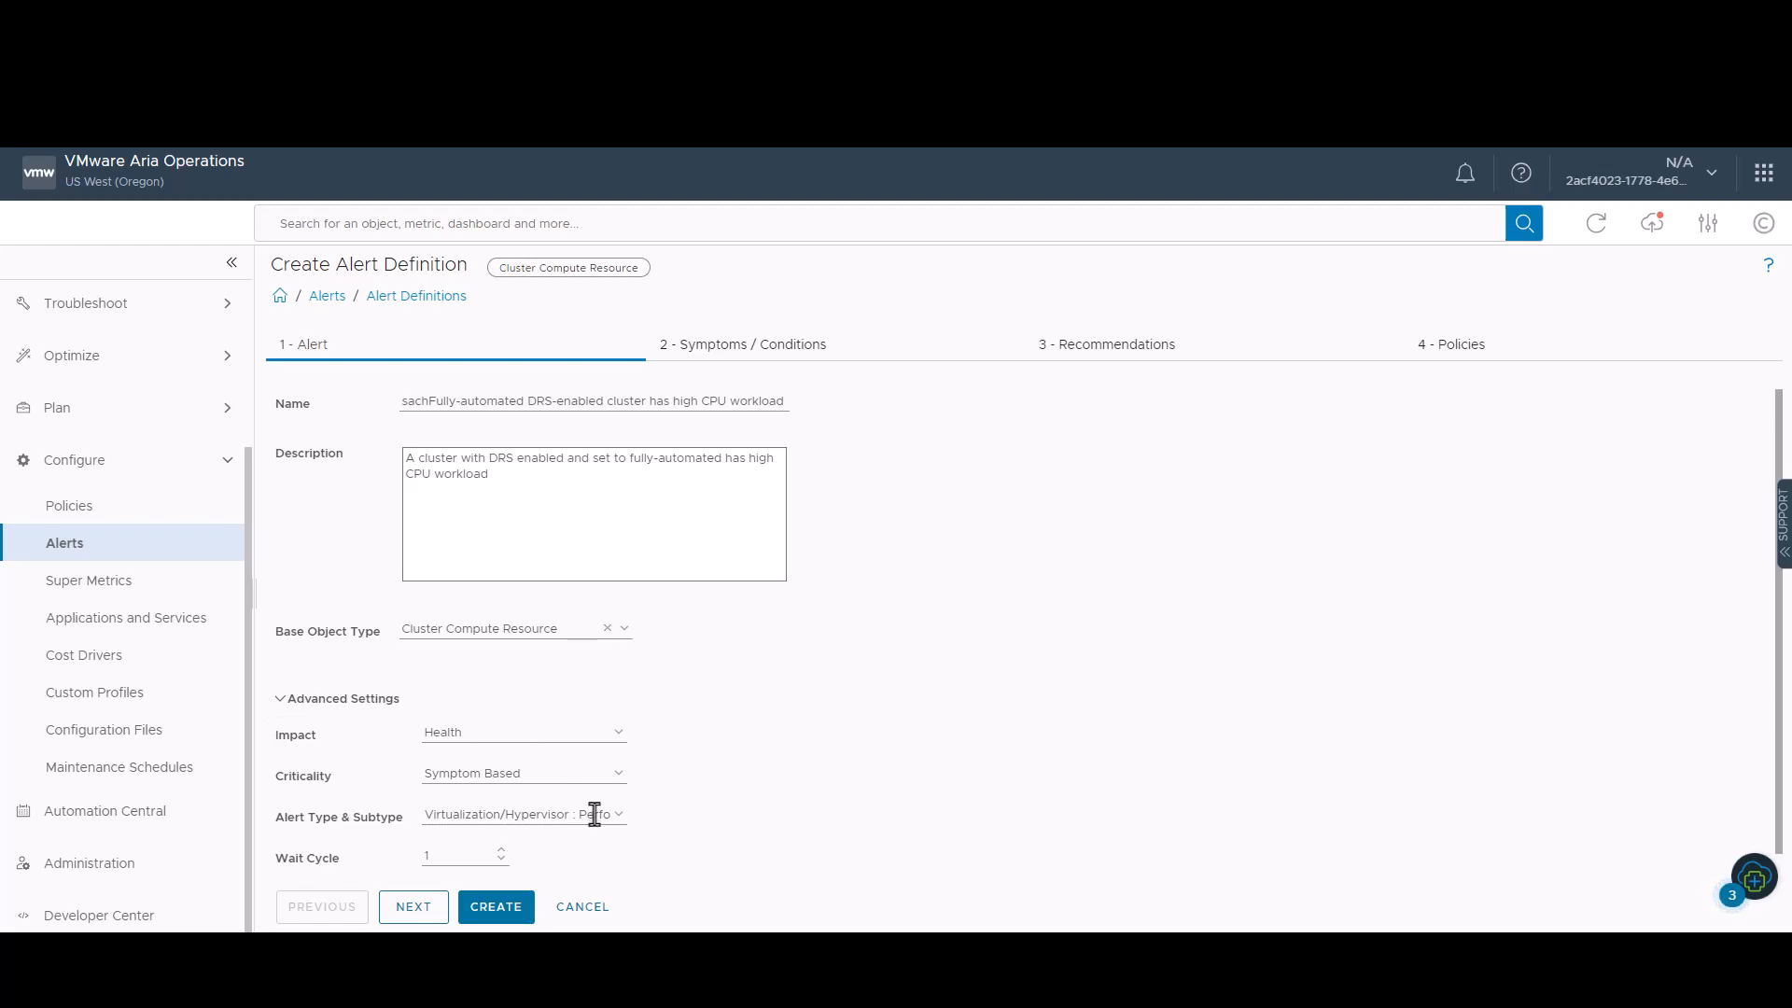
{"action": "scroll", "coordinate": [536, 812], "scroll_direction": "down", "scroll_amount": 1}
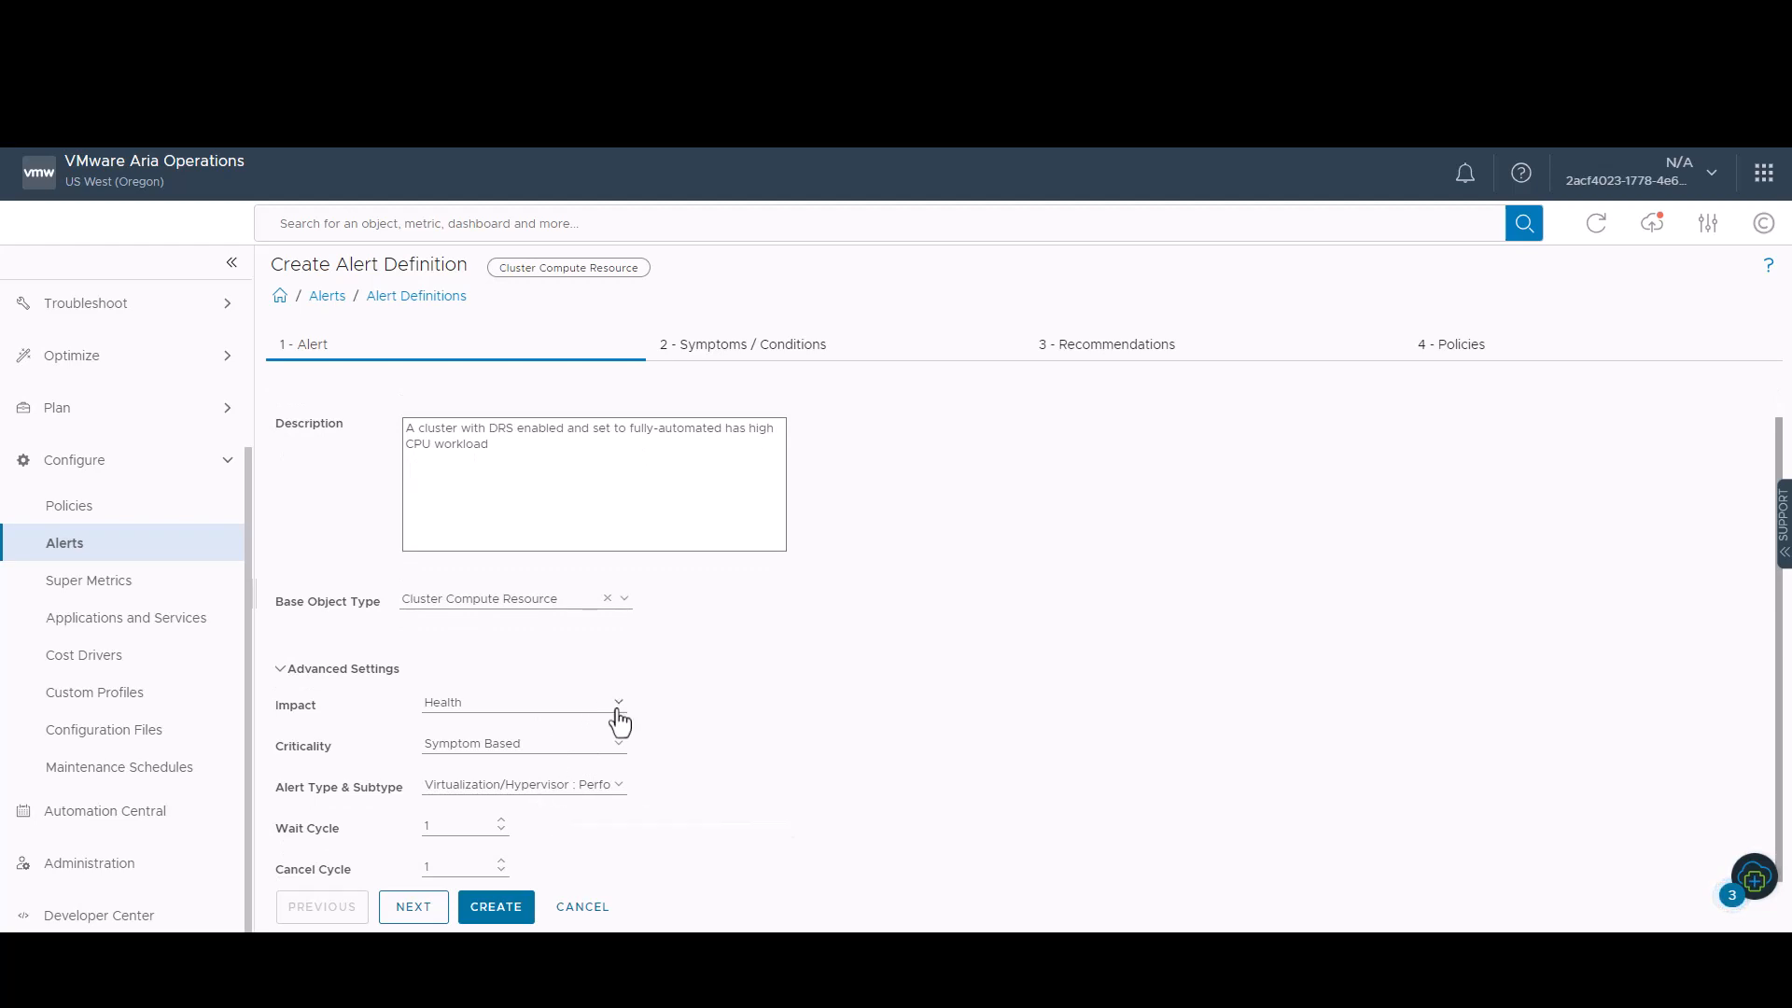
{"action": "left_click", "coordinate": [617, 711]}
{"action": "left_click", "coordinate": [620, 723]}
{"action": "left_click", "coordinate": [624, 752]}
{"action": "left_click", "coordinate": [621, 752]}
{"action": "left_click", "coordinate": [620, 752]}
{"action": "left_click", "coordinate": [697, 744]}
{"action": "left_click", "coordinate": [616, 785]}
{"action": "left_click", "coordinate": [718, 747]}
{"action": "left_click", "coordinate": [457, 833]}
{"action": "left_click", "coordinate": [457, 864]}
{"action": "left_click", "coordinate": [1398, 788]}
Proceed to the symptoms and conditions and review both symptom sets and the options for when the alert is triggered.
{"action": "left_click", "coordinate": [420, 909]}
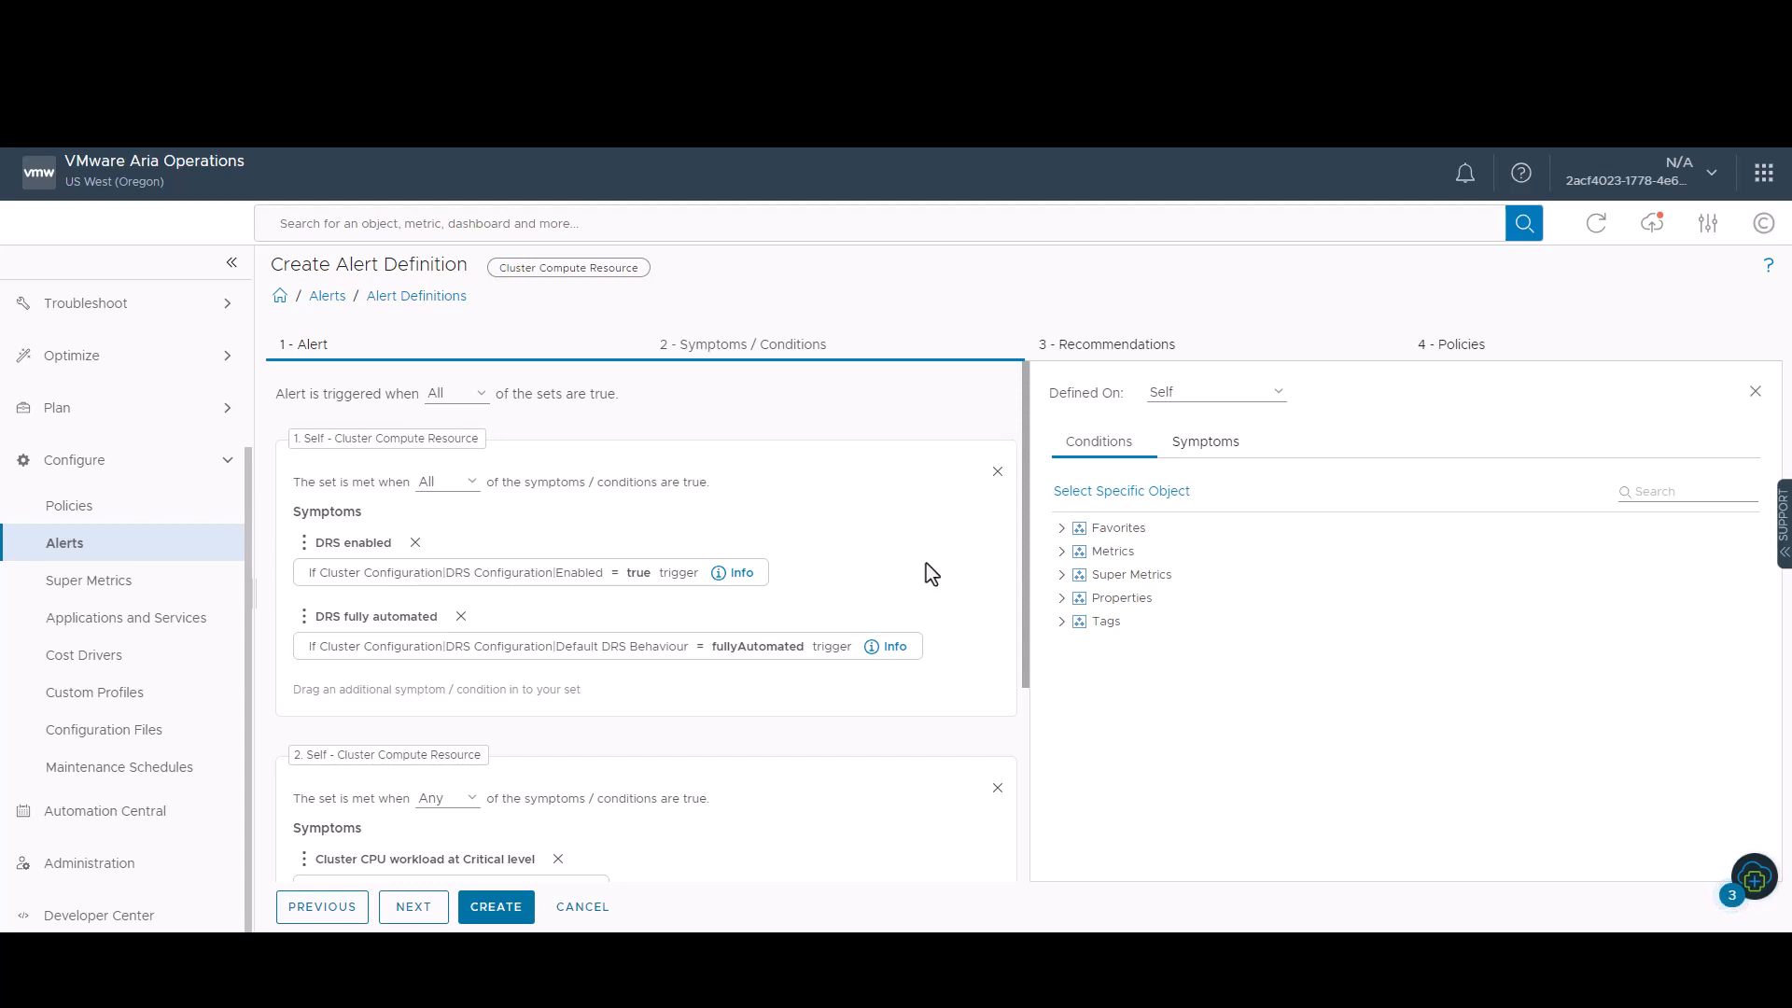
{"action": "scroll", "coordinate": [931, 572], "scroll_direction": "down", "scroll_amount": 3}
{"action": "scroll", "coordinate": [930, 573], "scroll_direction": "up", "scroll_amount": 3}
{"action": "left_click", "coordinate": [481, 396]}
{"action": "left_click", "coordinate": [480, 400]}
{"action": "scroll", "coordinate": [881, 704], "scroll_direction": "down", "scroll_amount": 3}
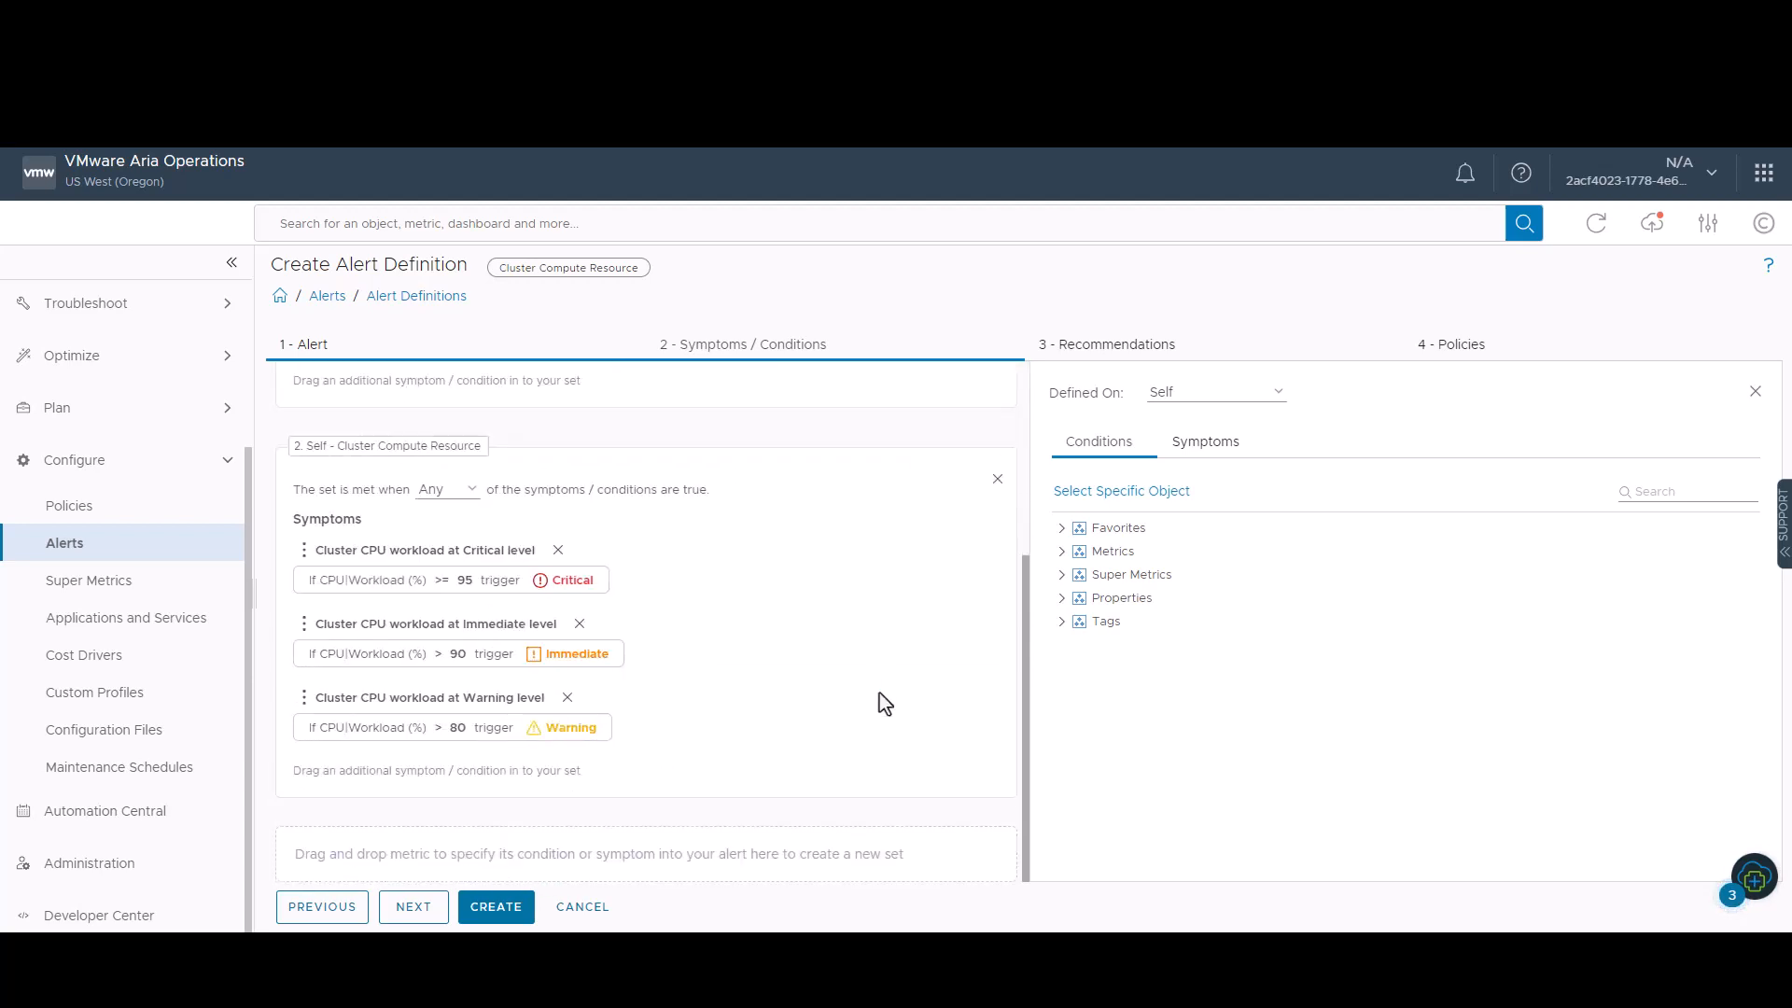
{"action": "scroll", "coordinate": [882, 703], "scroll_direction": "up", "scroll_amount": 3}
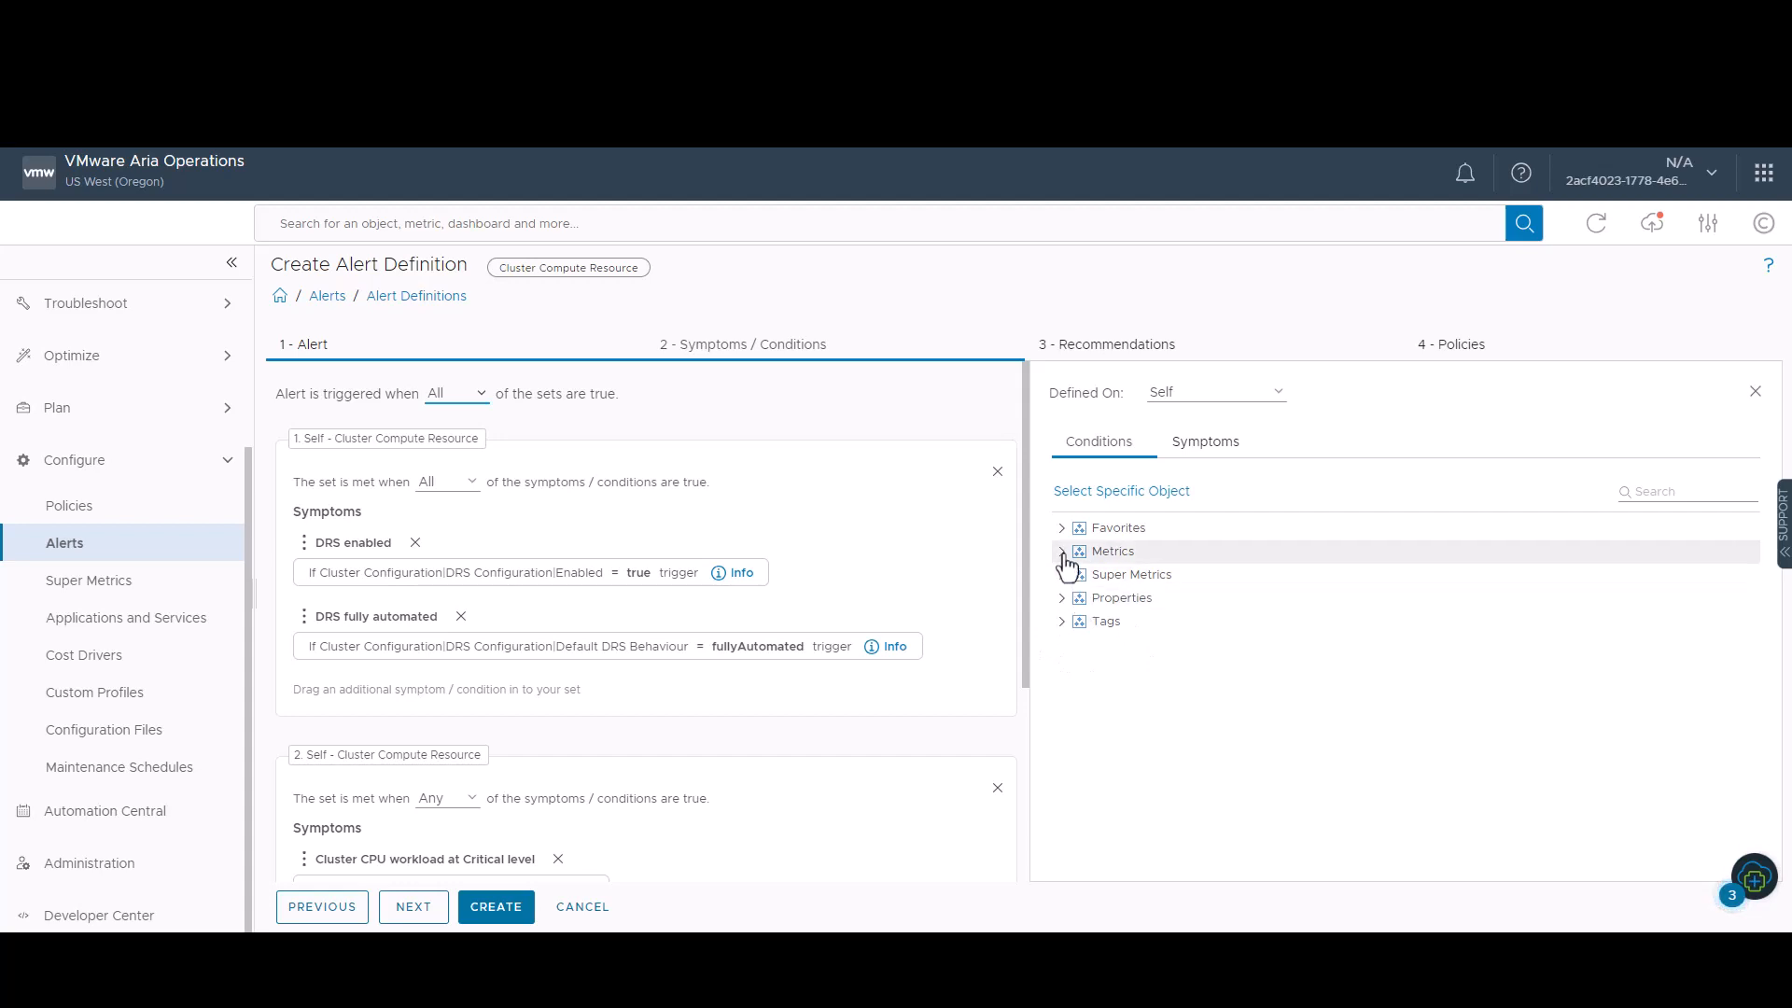
Add the cluster's CPU Workload (%) metric as a new condition set with a threshold of greater than 70, marked as Info.
{"action": "scroll", "coordinate": [803, 754], "scroll_direction": "down", "scroll_amount": 2}
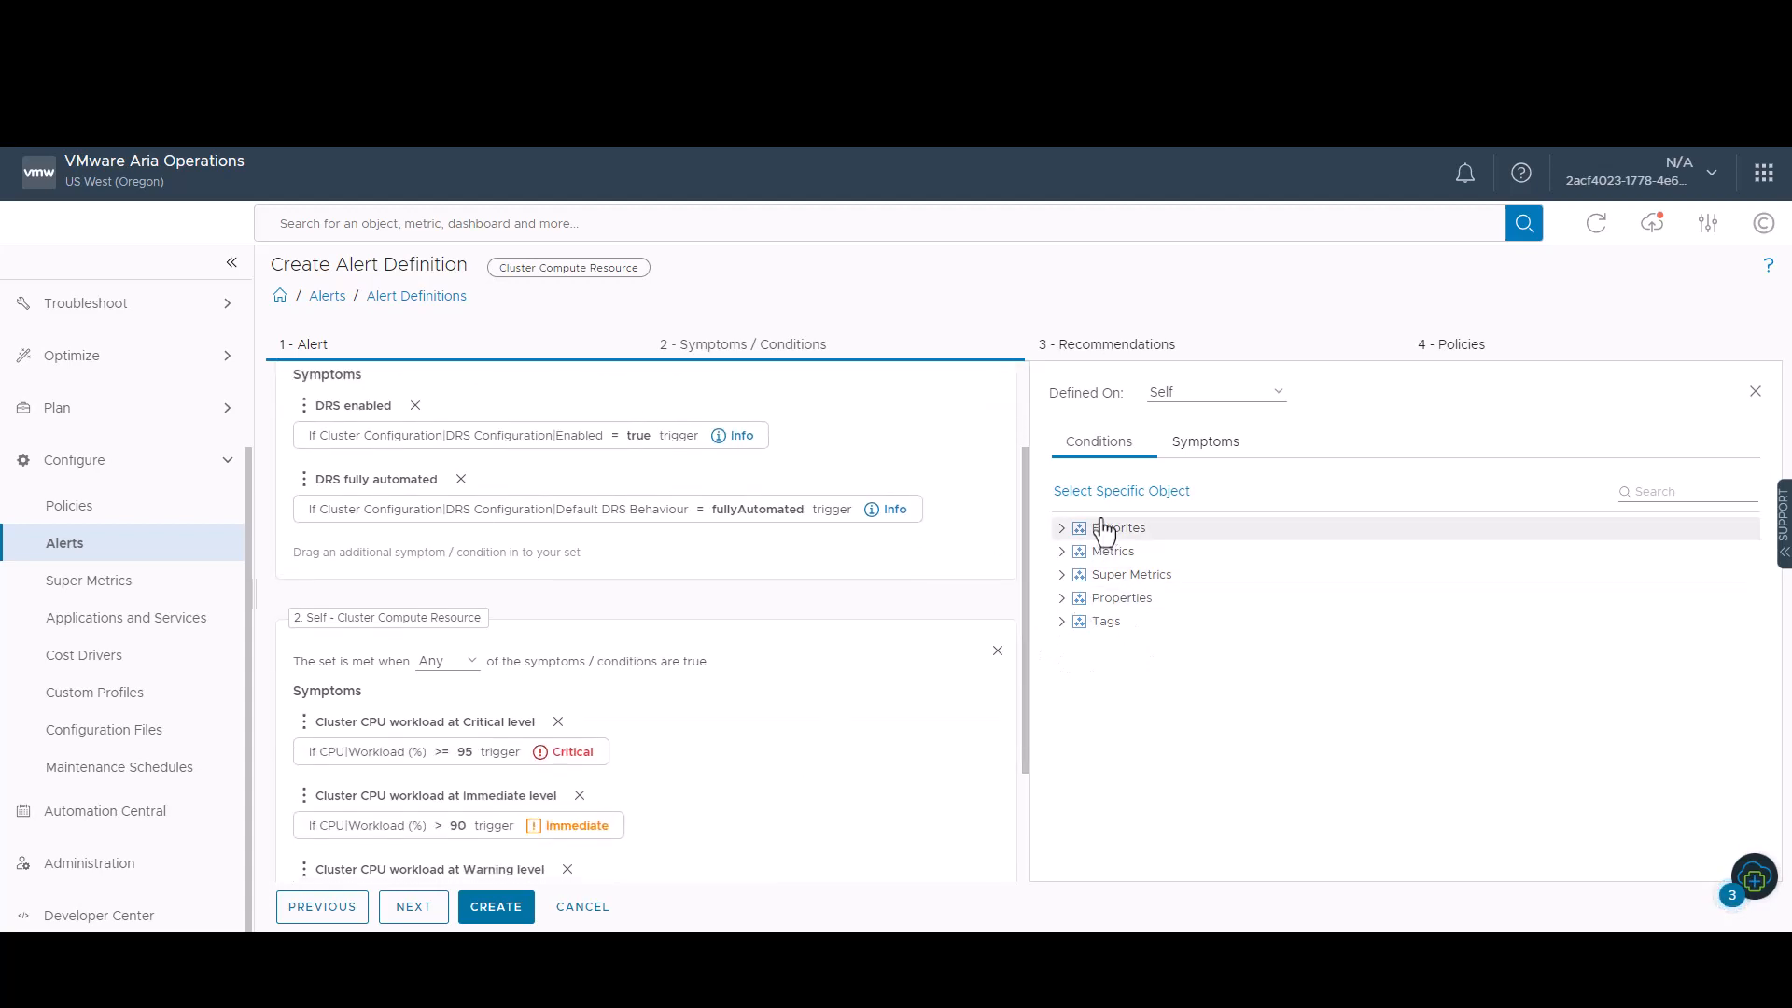
{"action": "left_click", "coordinate": [1061, 551]}
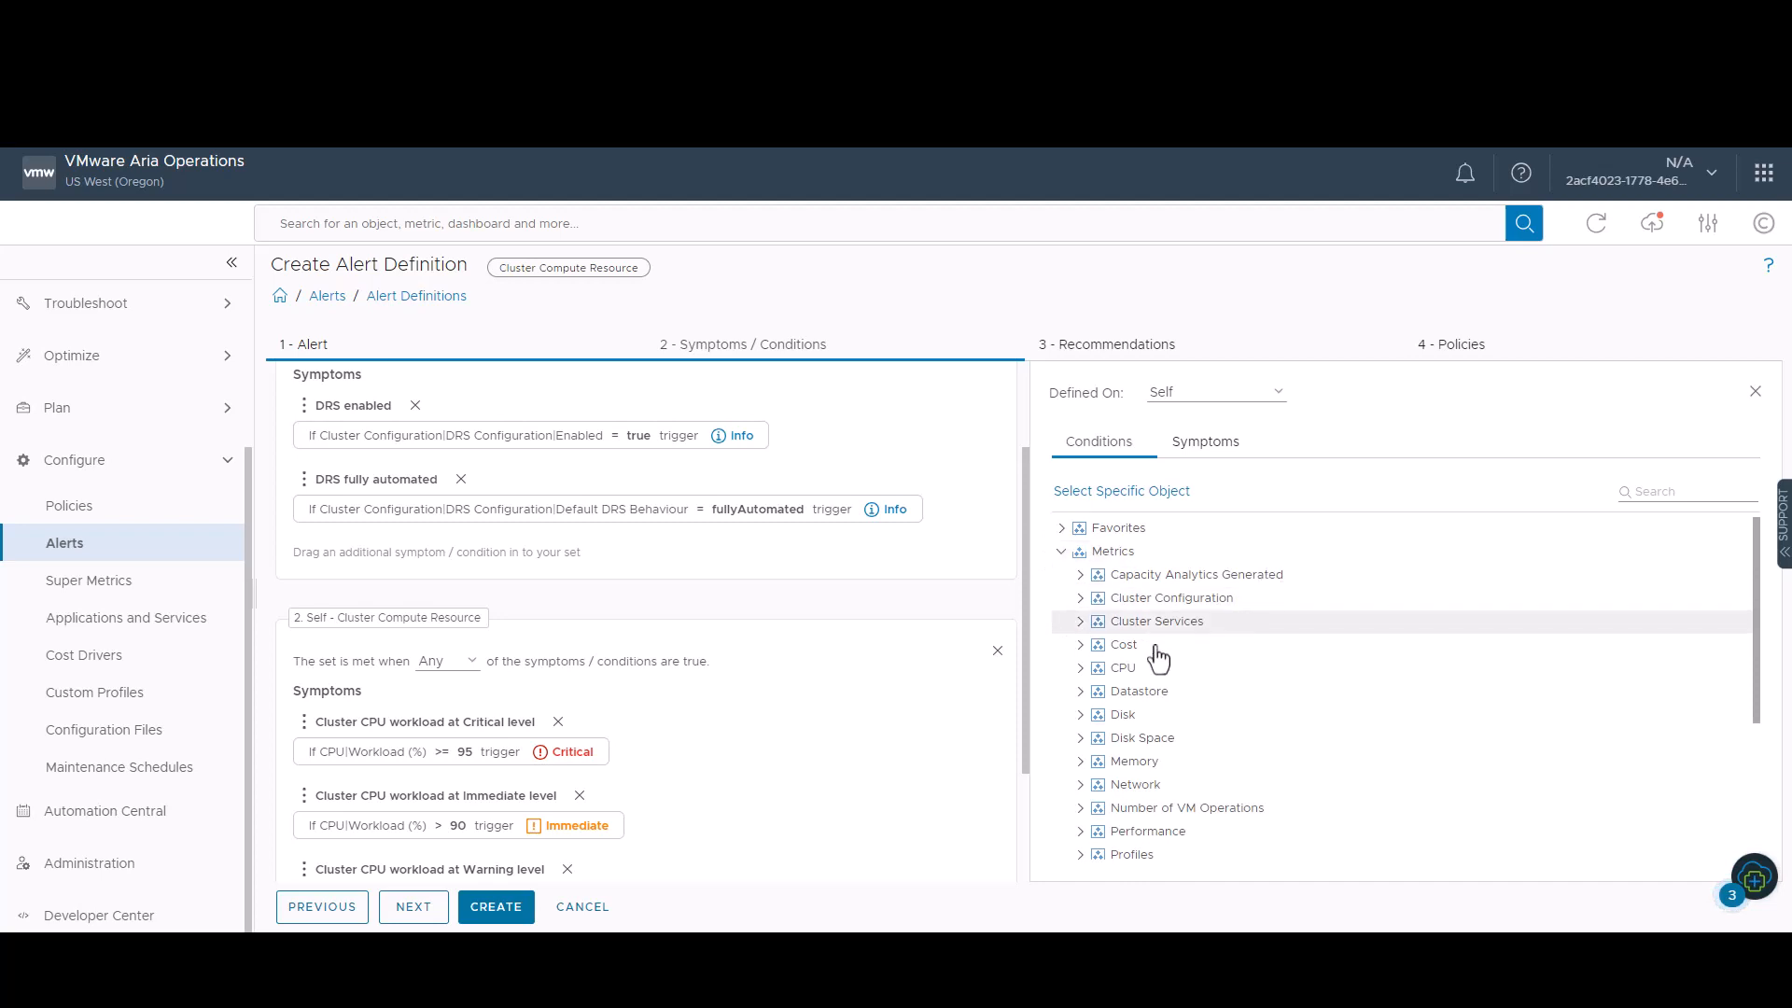
{"action": "left_click", "coordinate": [1080, 668]}
{"action": "scroll", "coordinate": [1223, 749], "scroll_direction": "down", "scroll_amount": 3}
{"action": "scroll", "coordinate": [1224, 760], "scroll_direction": "down", "scroll_amount": 3}
{"action": "left_click_drag", "start_coordinate": [1166, 708], "coordinate": [668, 849]}
{"action": "scroll", "coordinate": [837, 780], "scroll_direction": "down", "scroll_amount": 2}
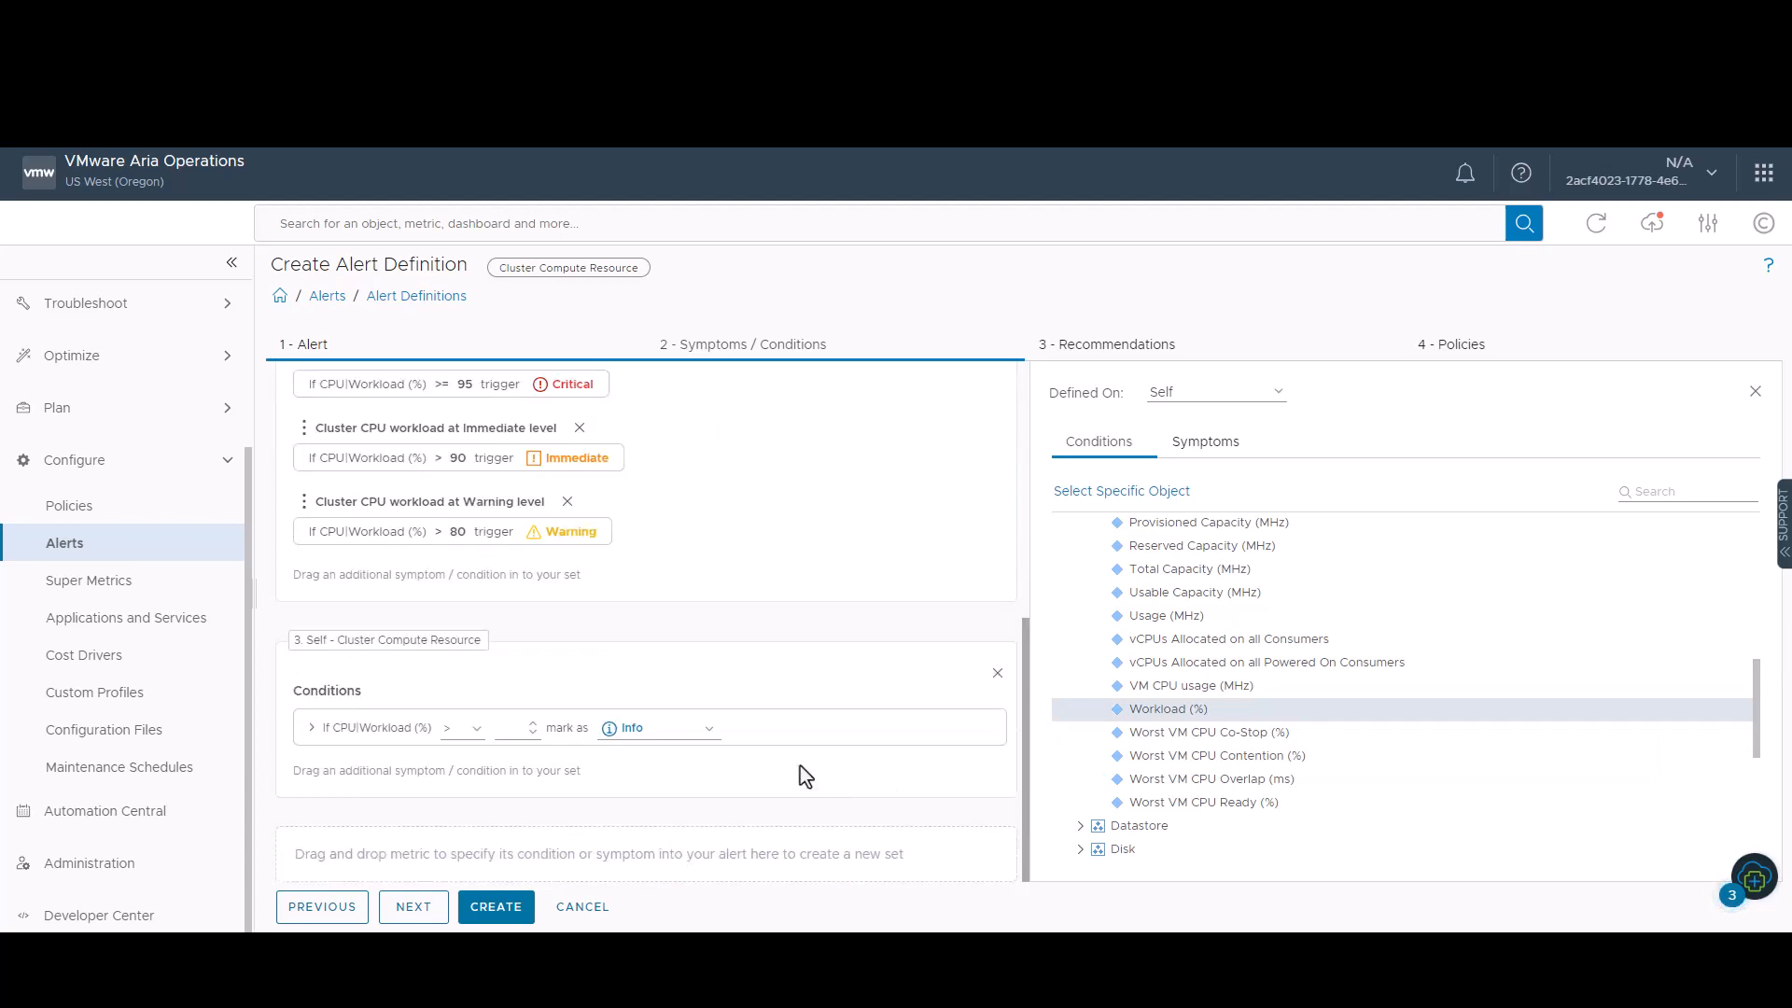
{"action": "left_click", "coordinate": [502, 725]}
{"action": "type", "text": "70"}
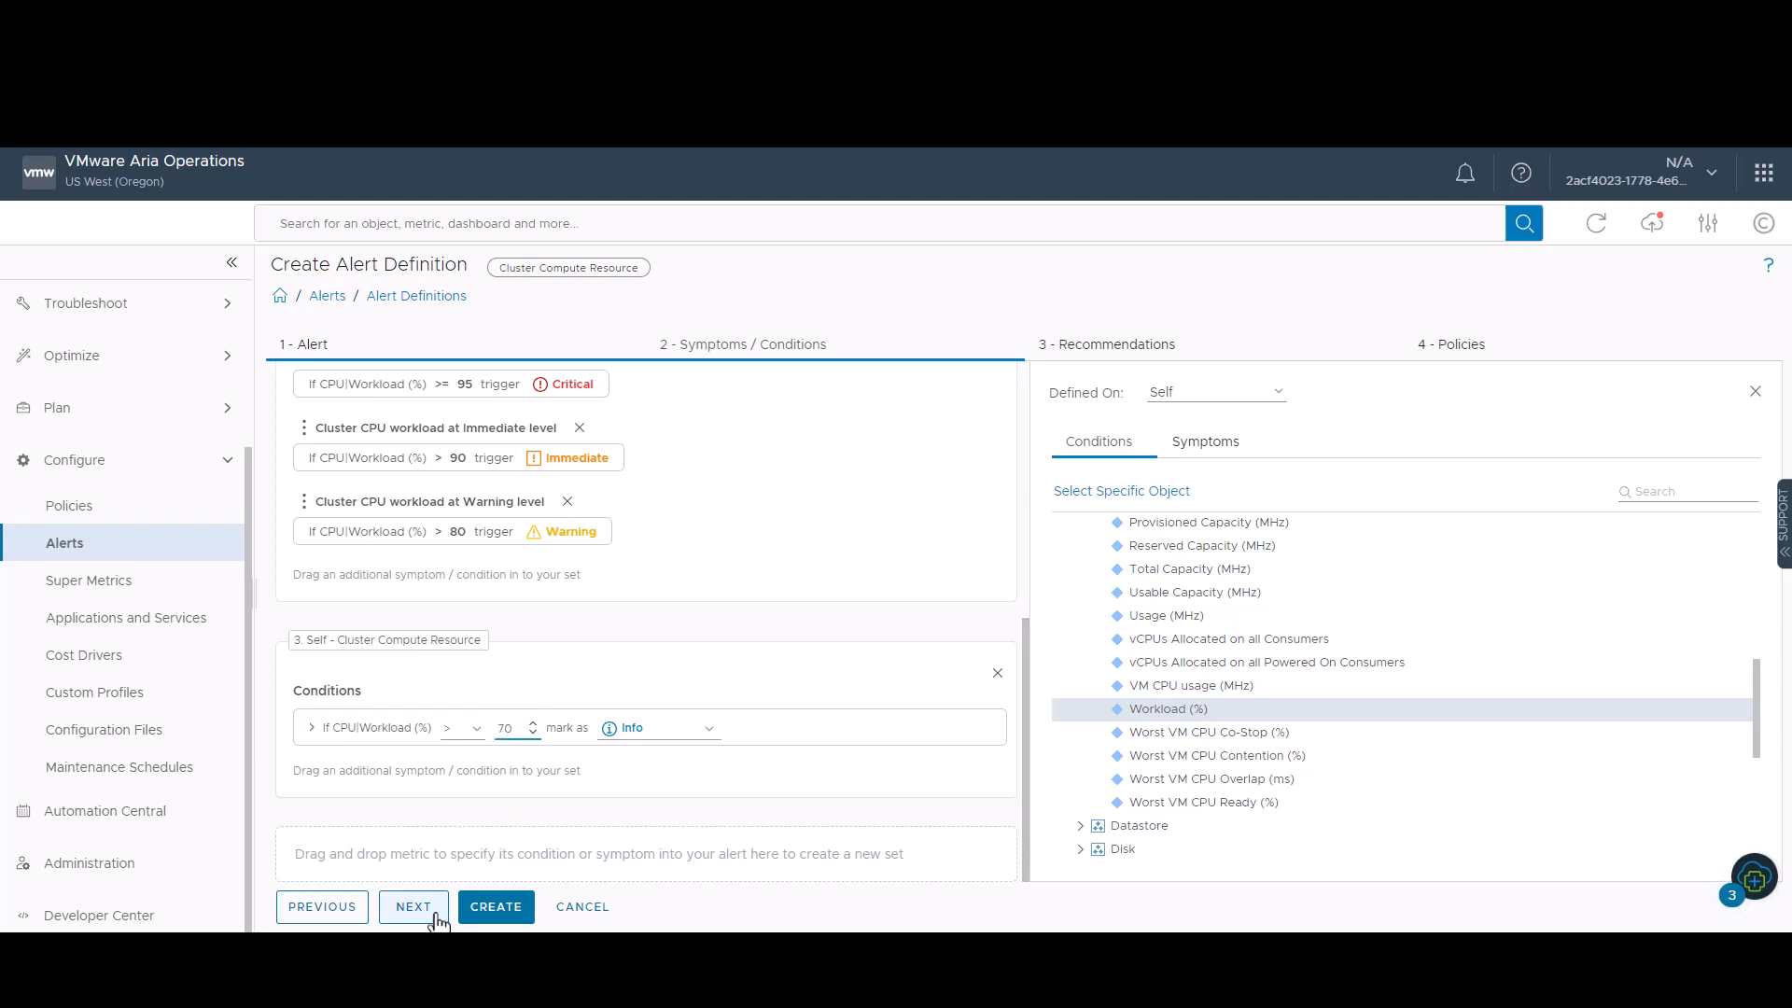
Proceed to the recommendations and browse those available to add to the alert.
{"action": "left_click", "coordinate": [414, 907]}
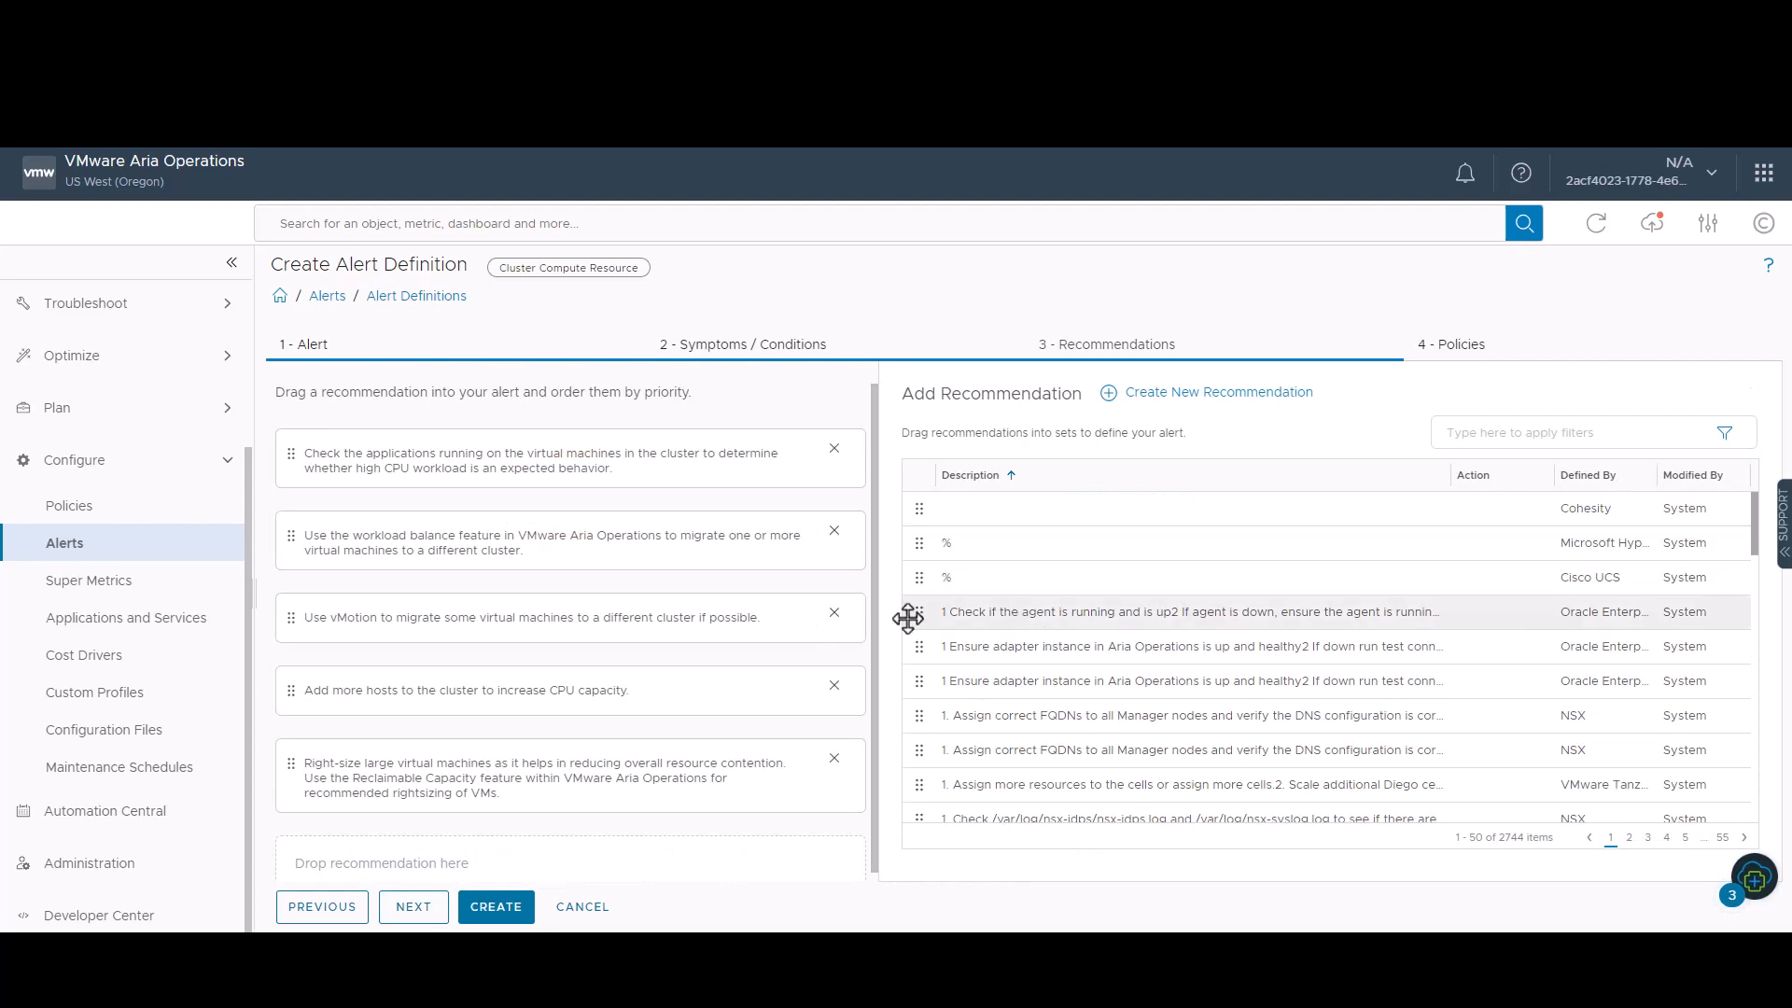
{"action": "scroll", "coordinate": [1073, 681], "scroll_direction": "down", "scroll_amount": 2}
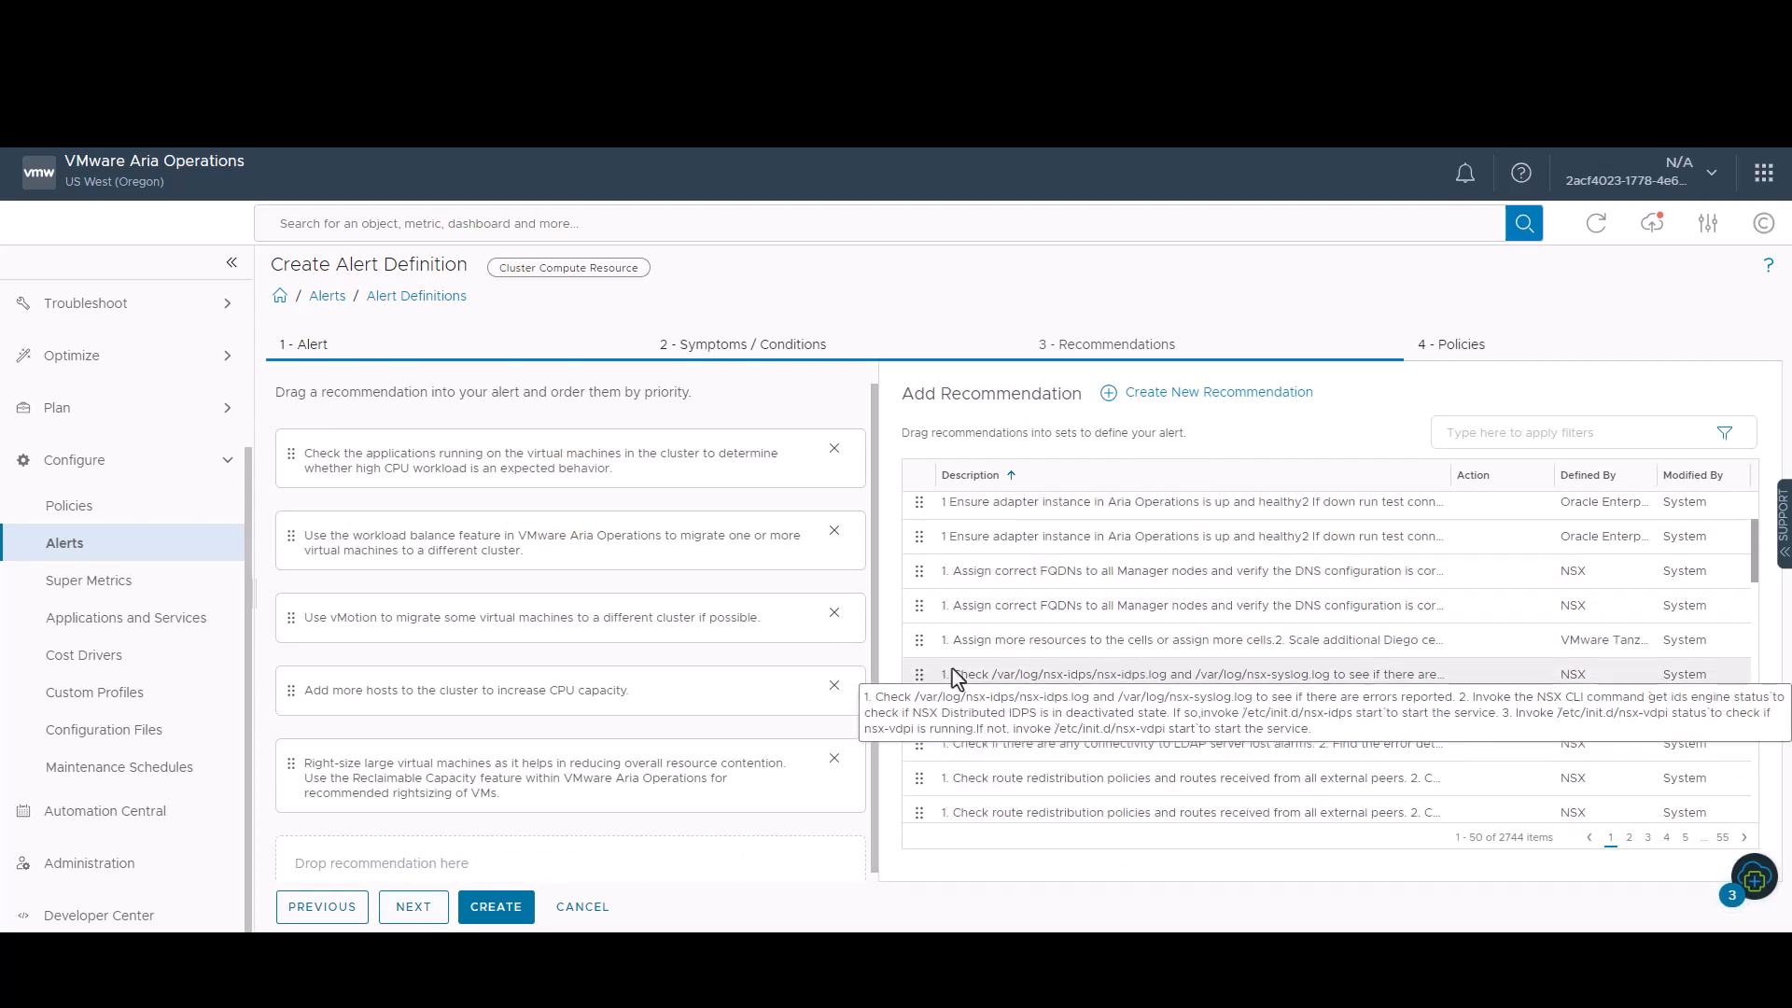
{"action": "scroll", "coordinate": [956, 678], "scroll_direction": "down", "scroll_amount": 2}
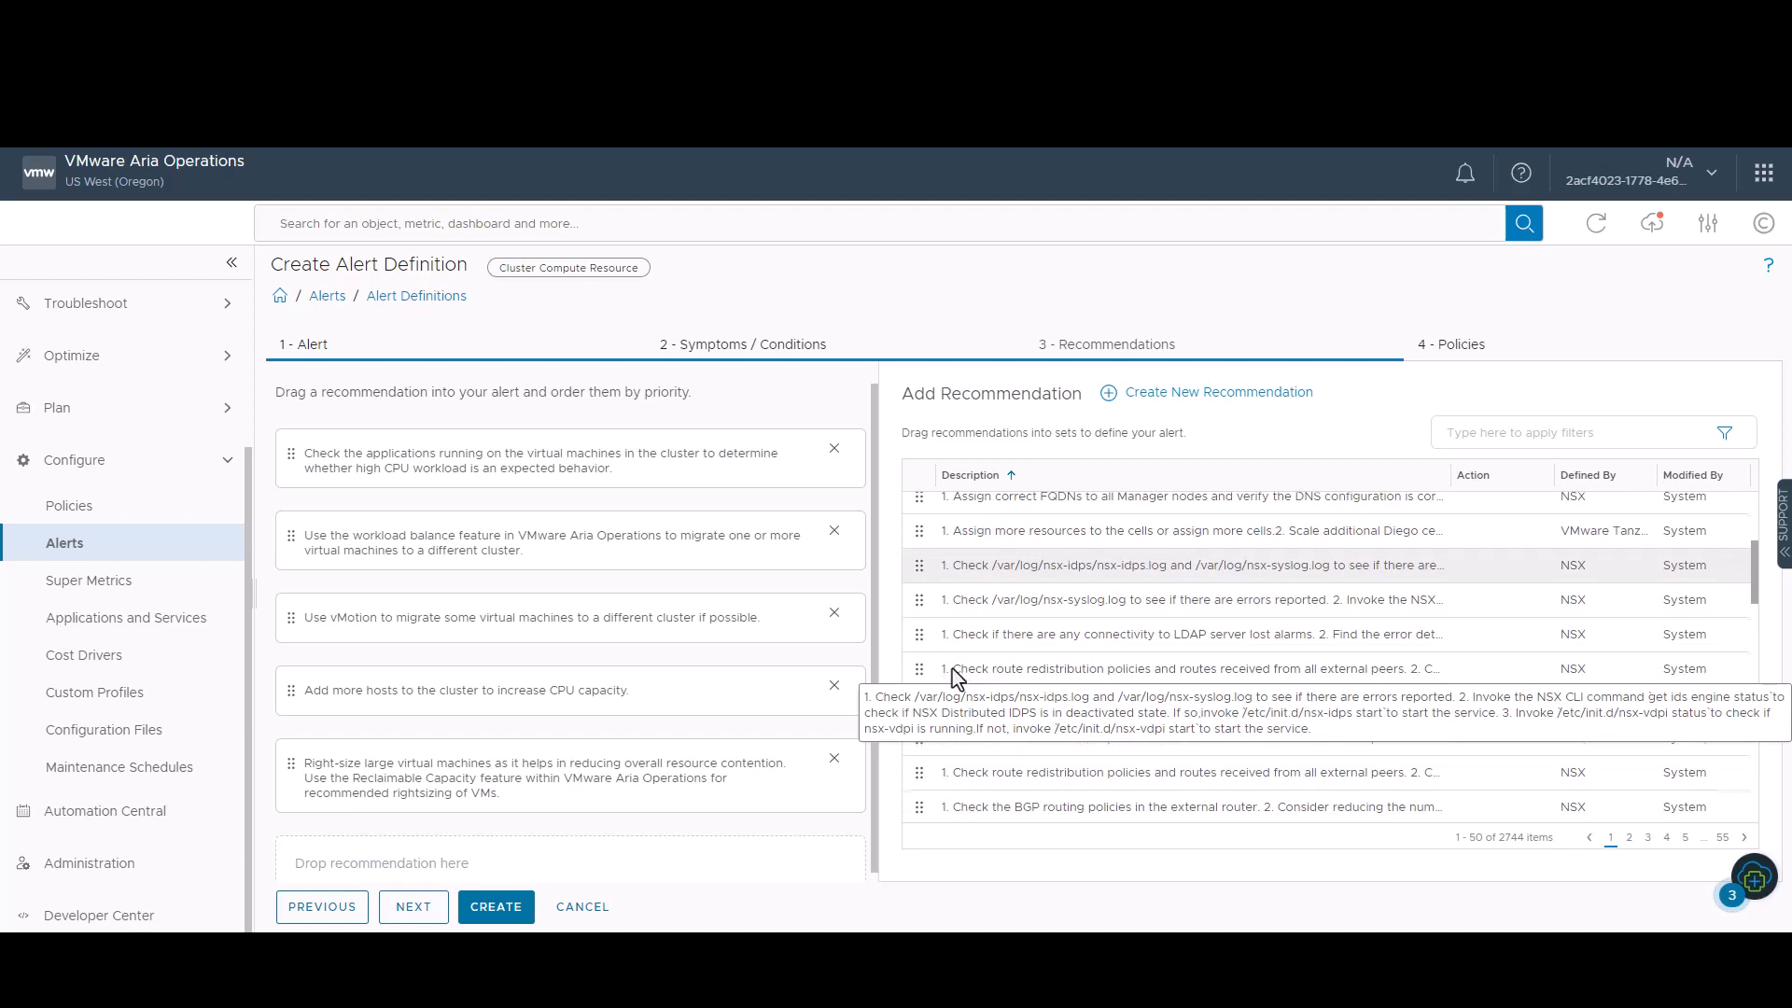
Review the override thresholds of the AWS Custom Policy and create the alert definition with the selected policies.
{"action": "left_click", "coordinate": [413, 906]}
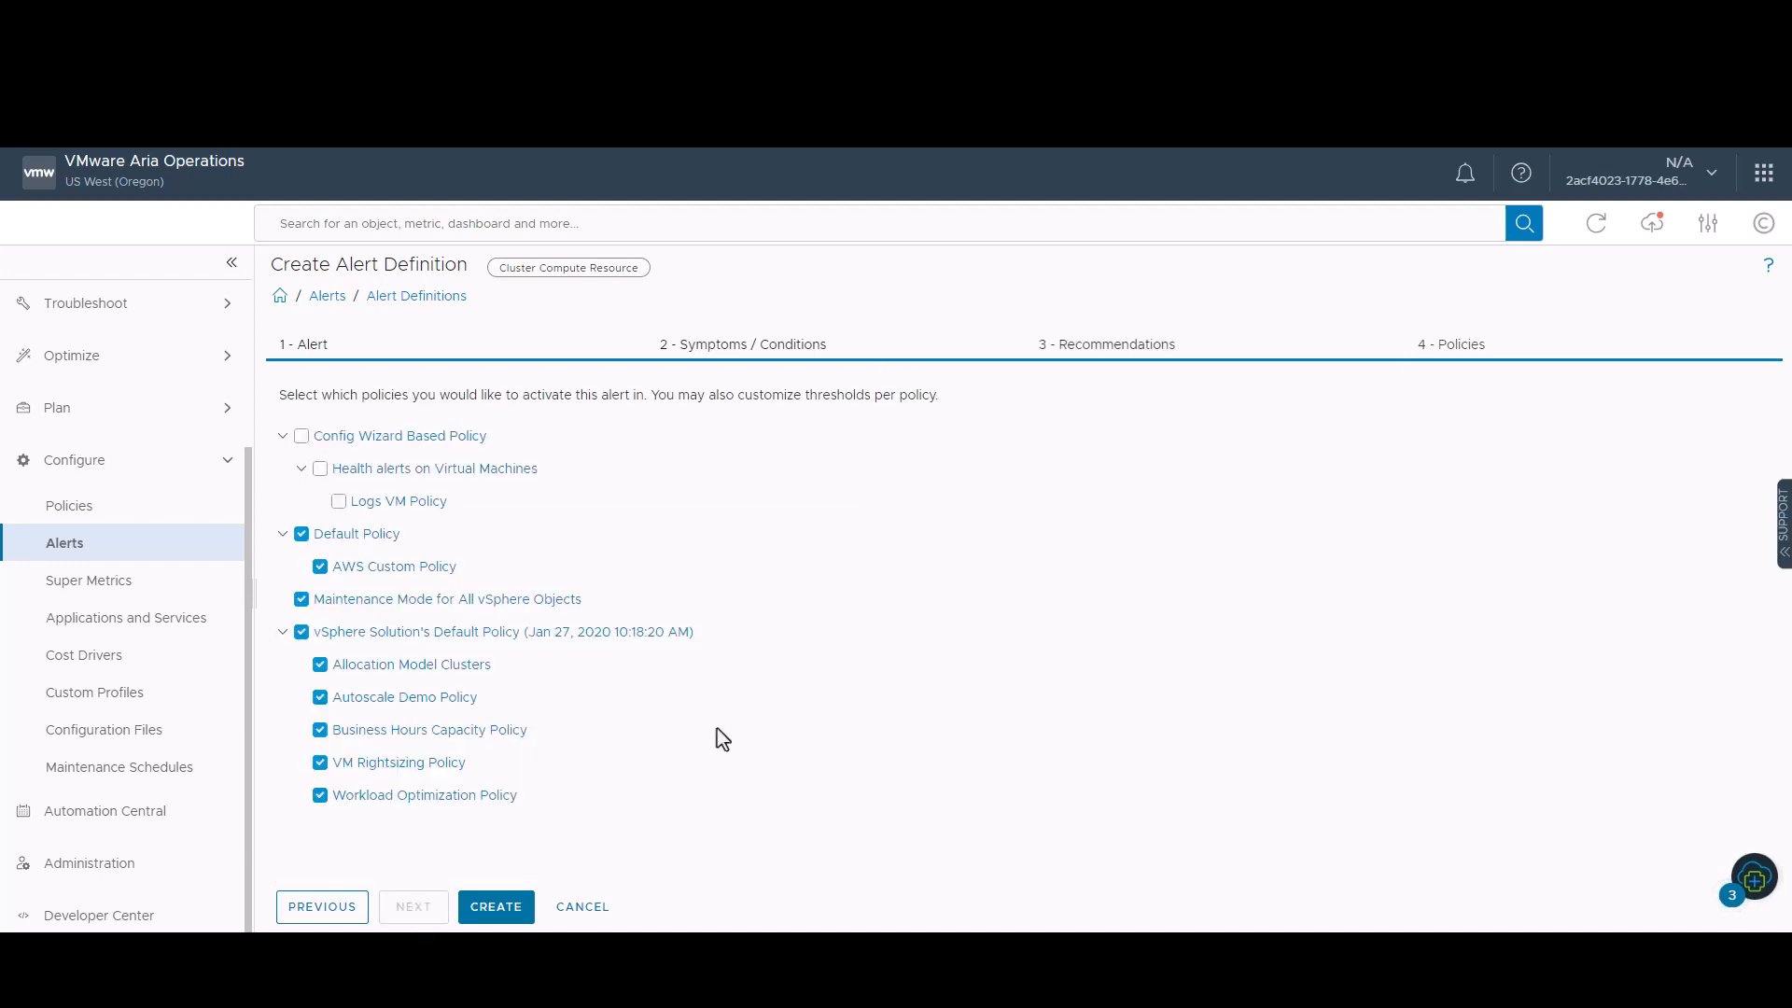
{"action": "left_click", "coordinate": [388, 569]}
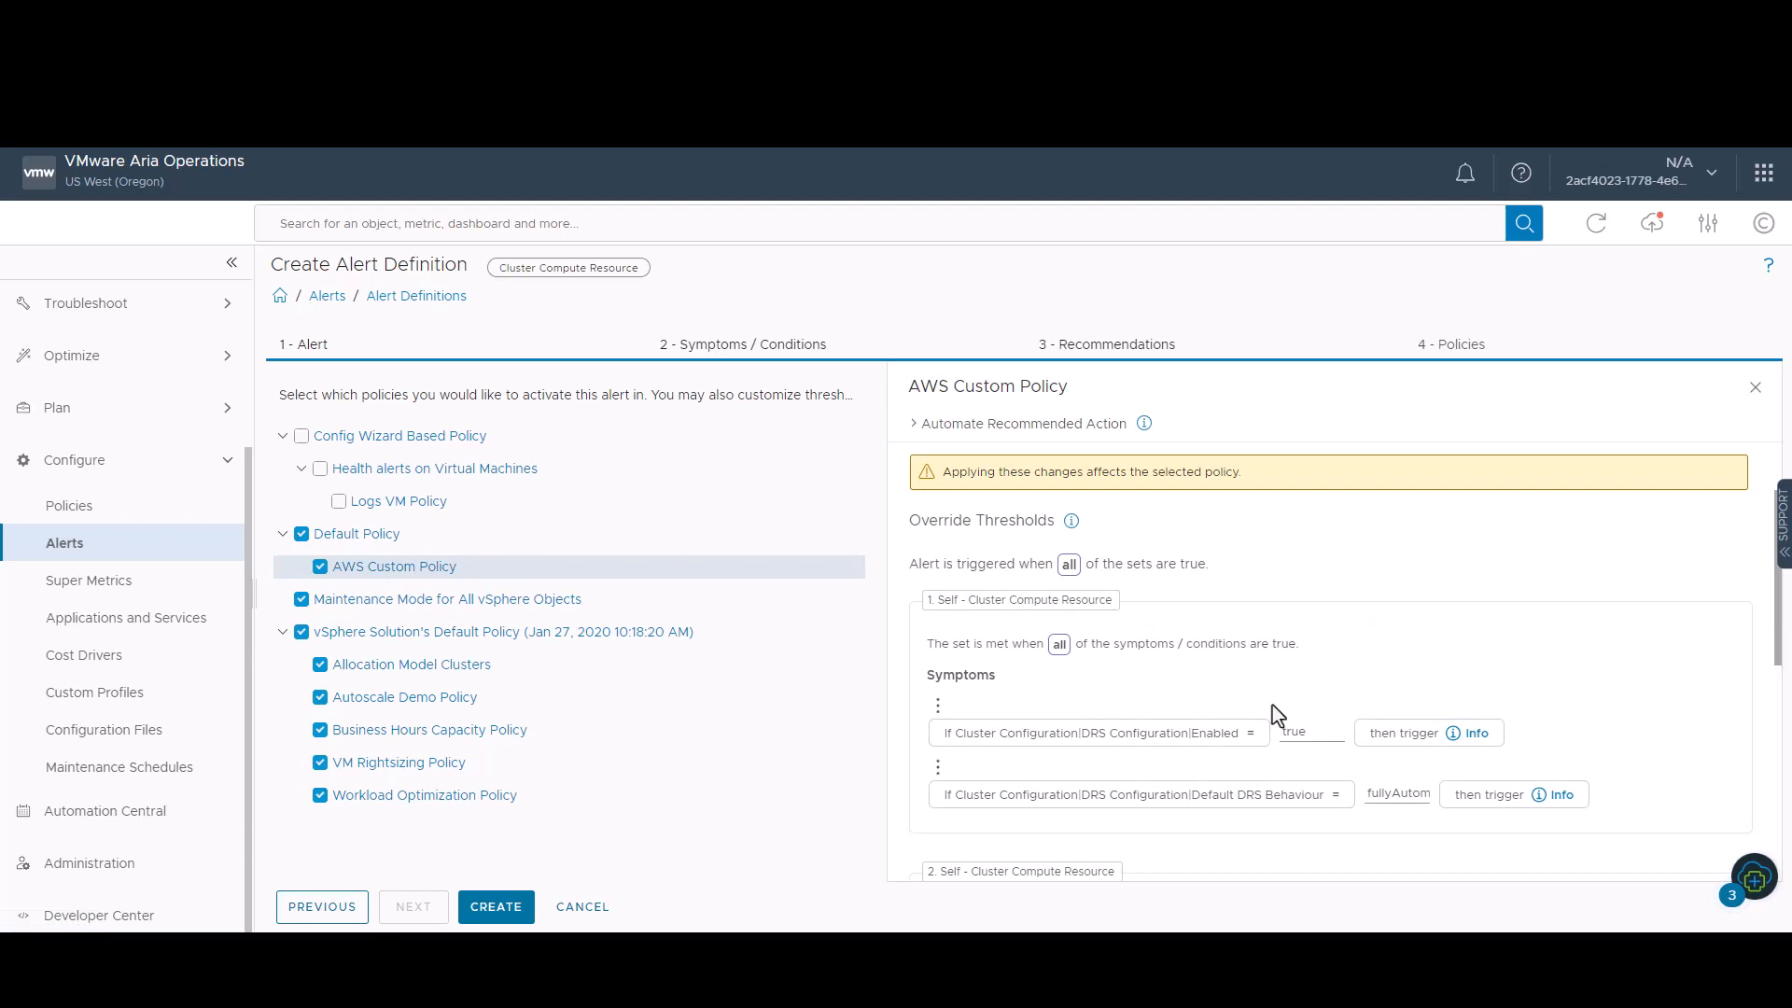
{"action": "scroll", "coordinate": [1273, 718], "scroll_direction": "down", "scroll_amount": 3}
{"action": "scroll", "coordinate": [1279, 714], "scroll_direction": "down", "scroll_amount": 2}
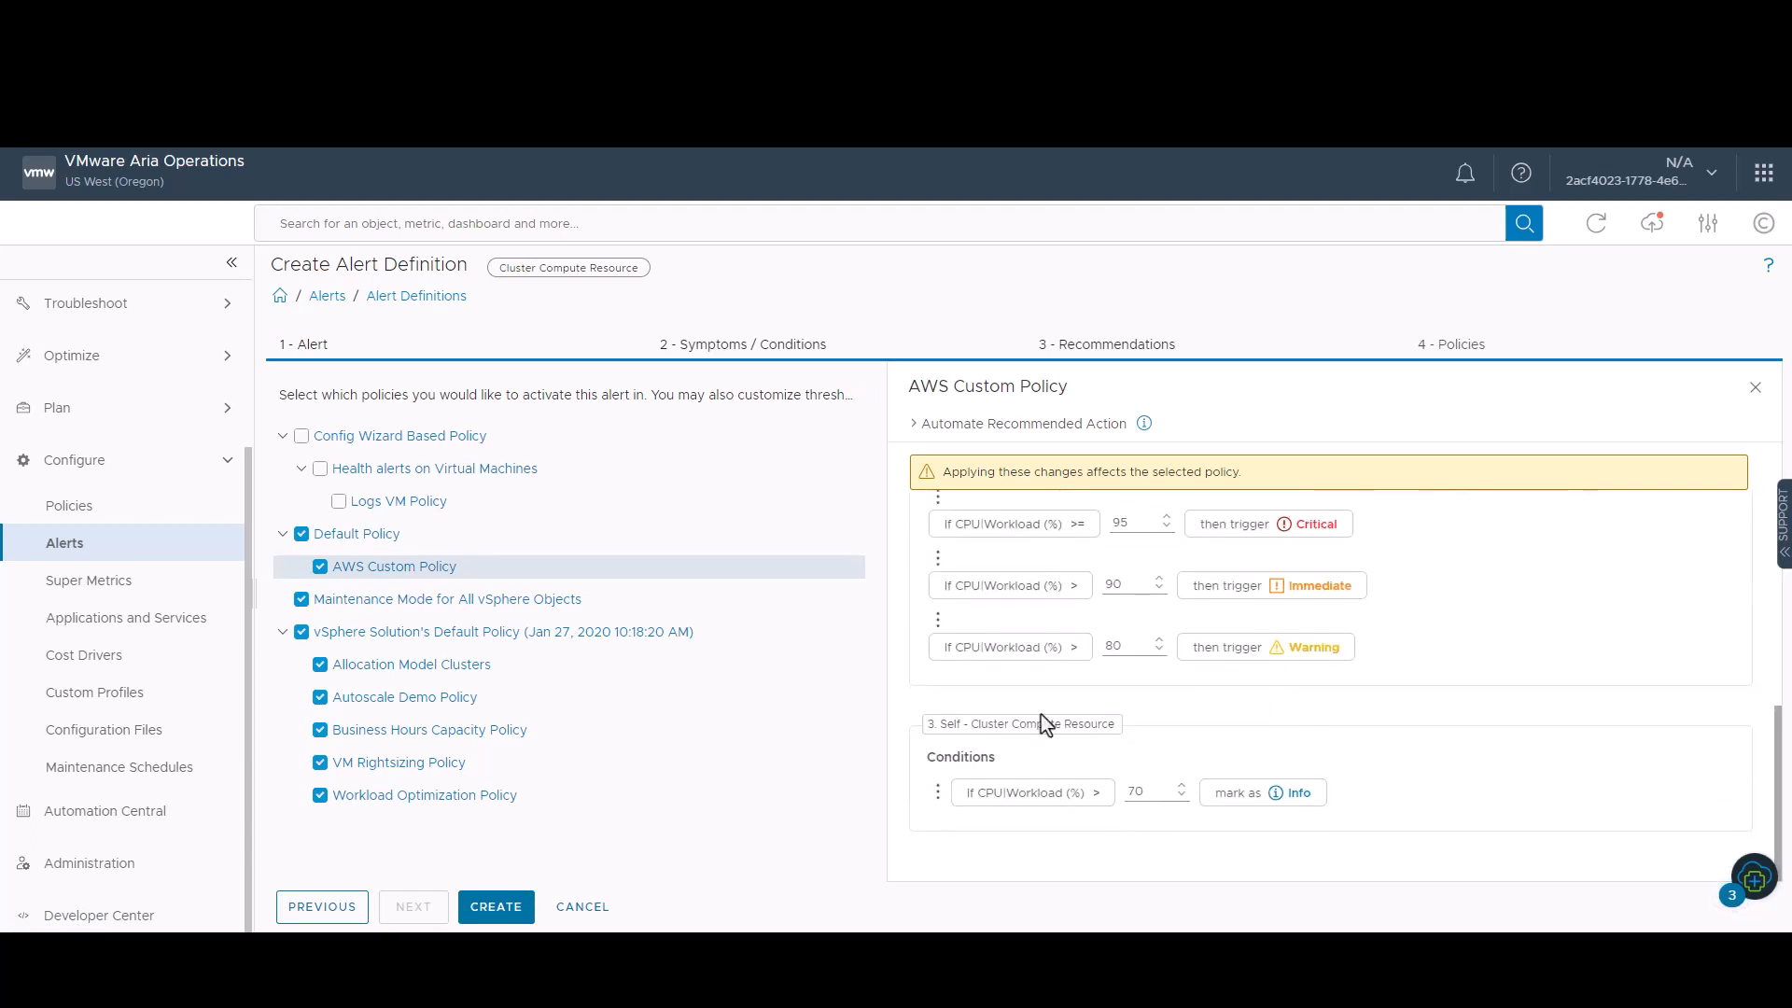
{"action": "left_click", "coordinate": [494, 907]}
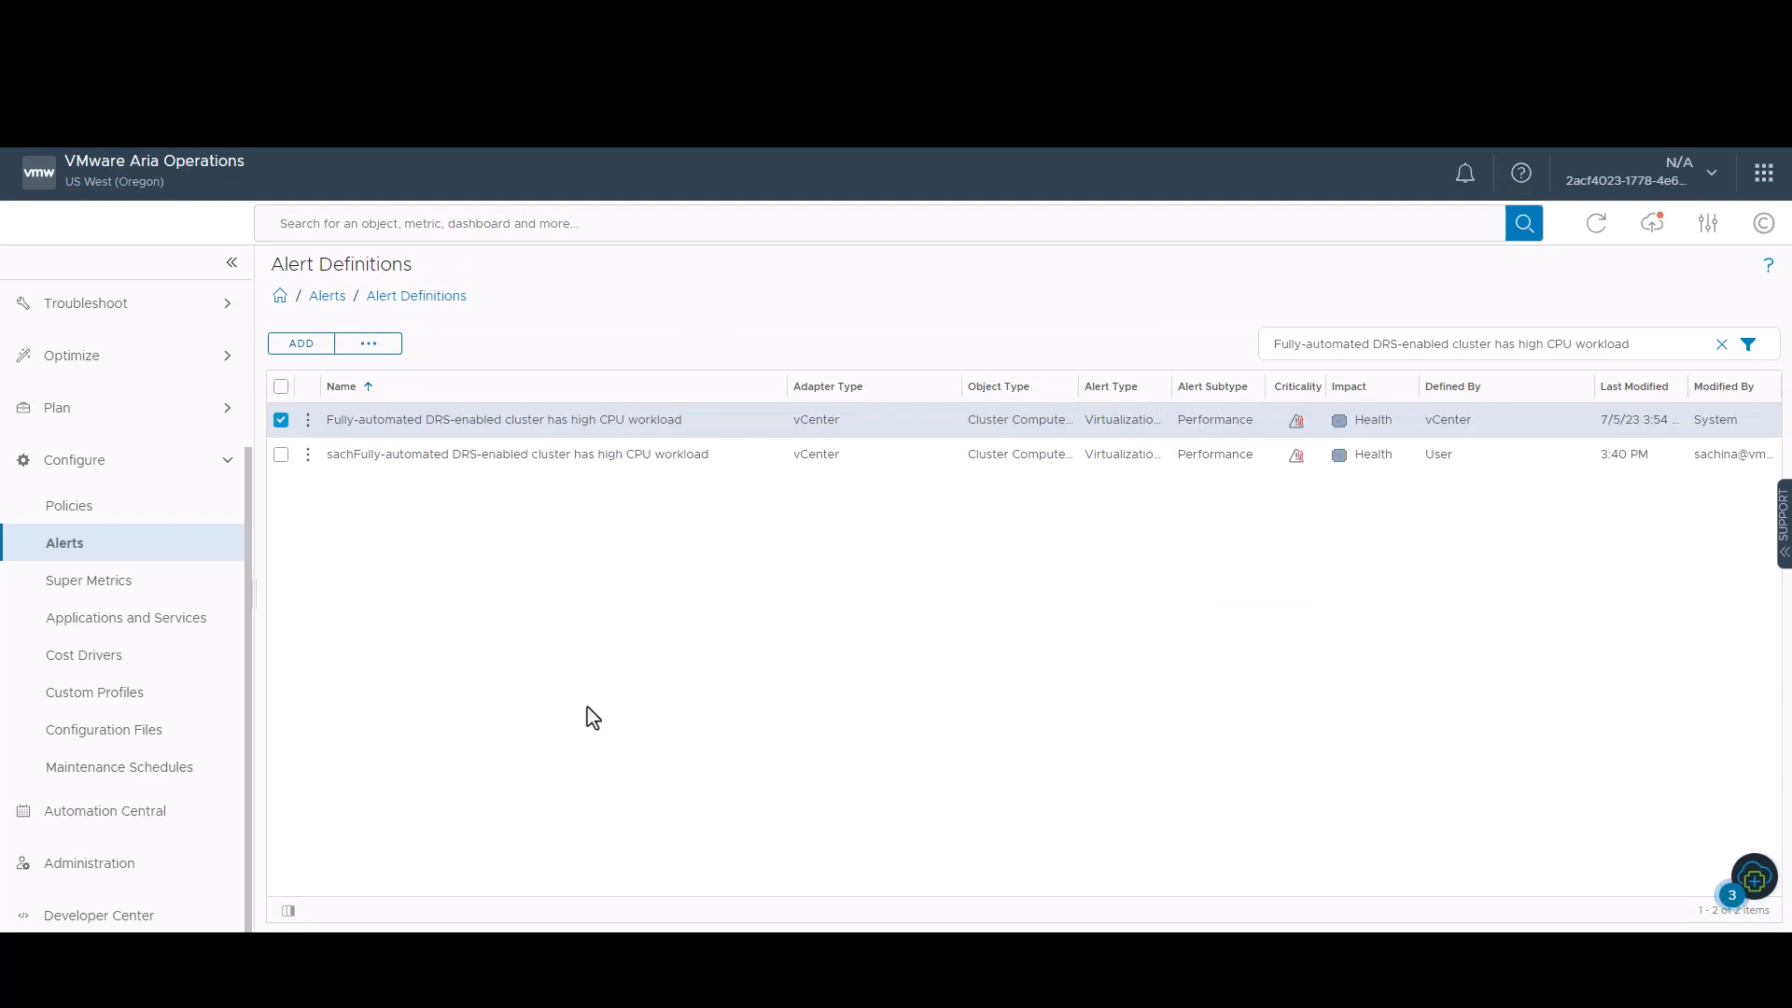
Switch to Microsoft Teams and start creating a private team from scratch.
{"action": "key", "text": "alt+Tab"}
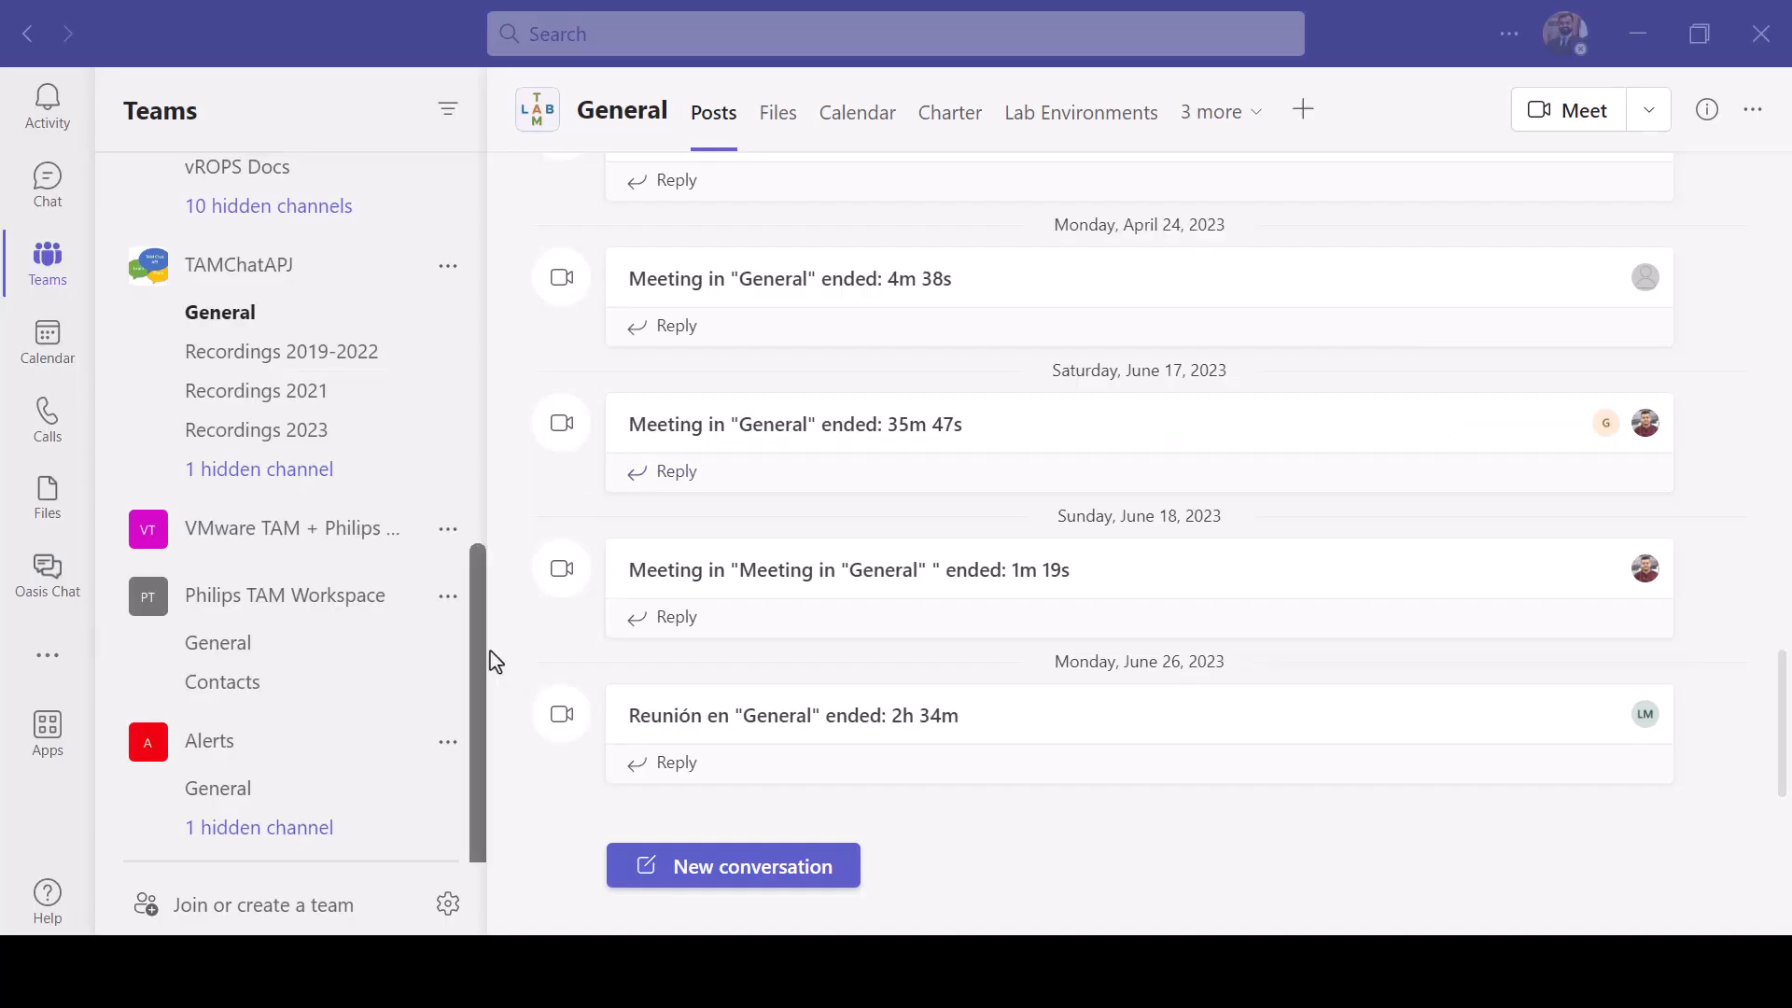
{"action": "left_click", "coordinate": [283, 907]}
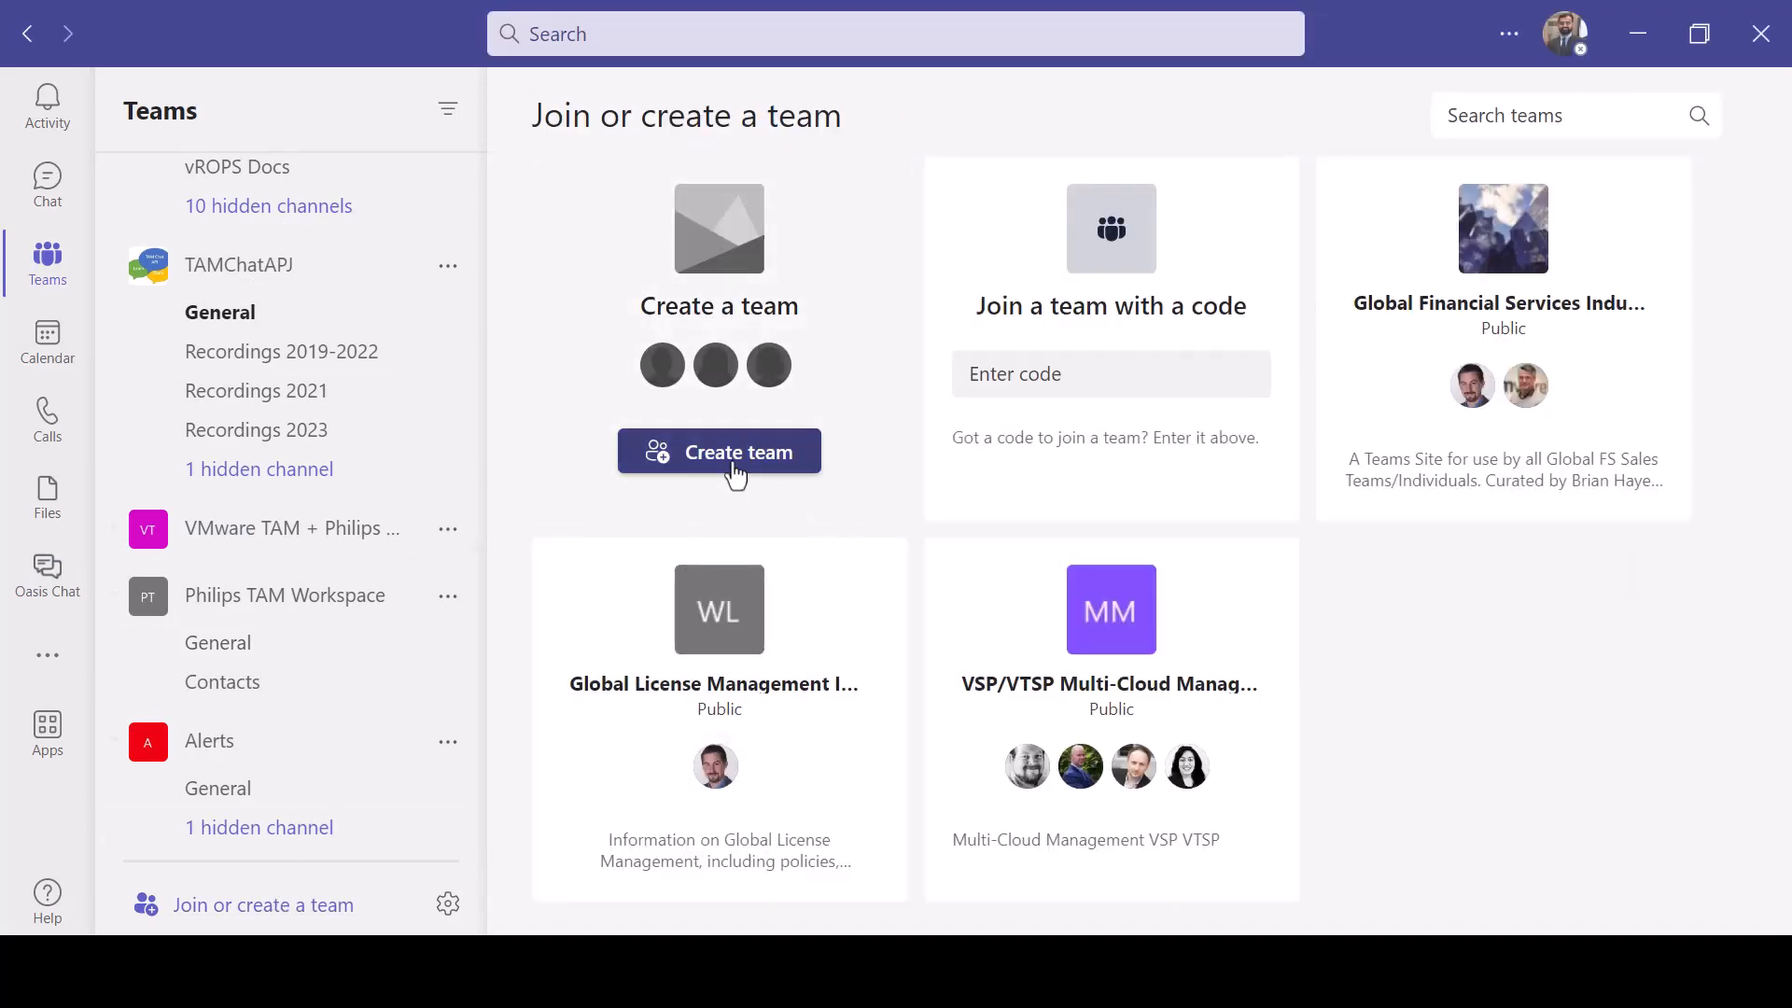
{"action": "left_click", "coordinate": [735, 474]}
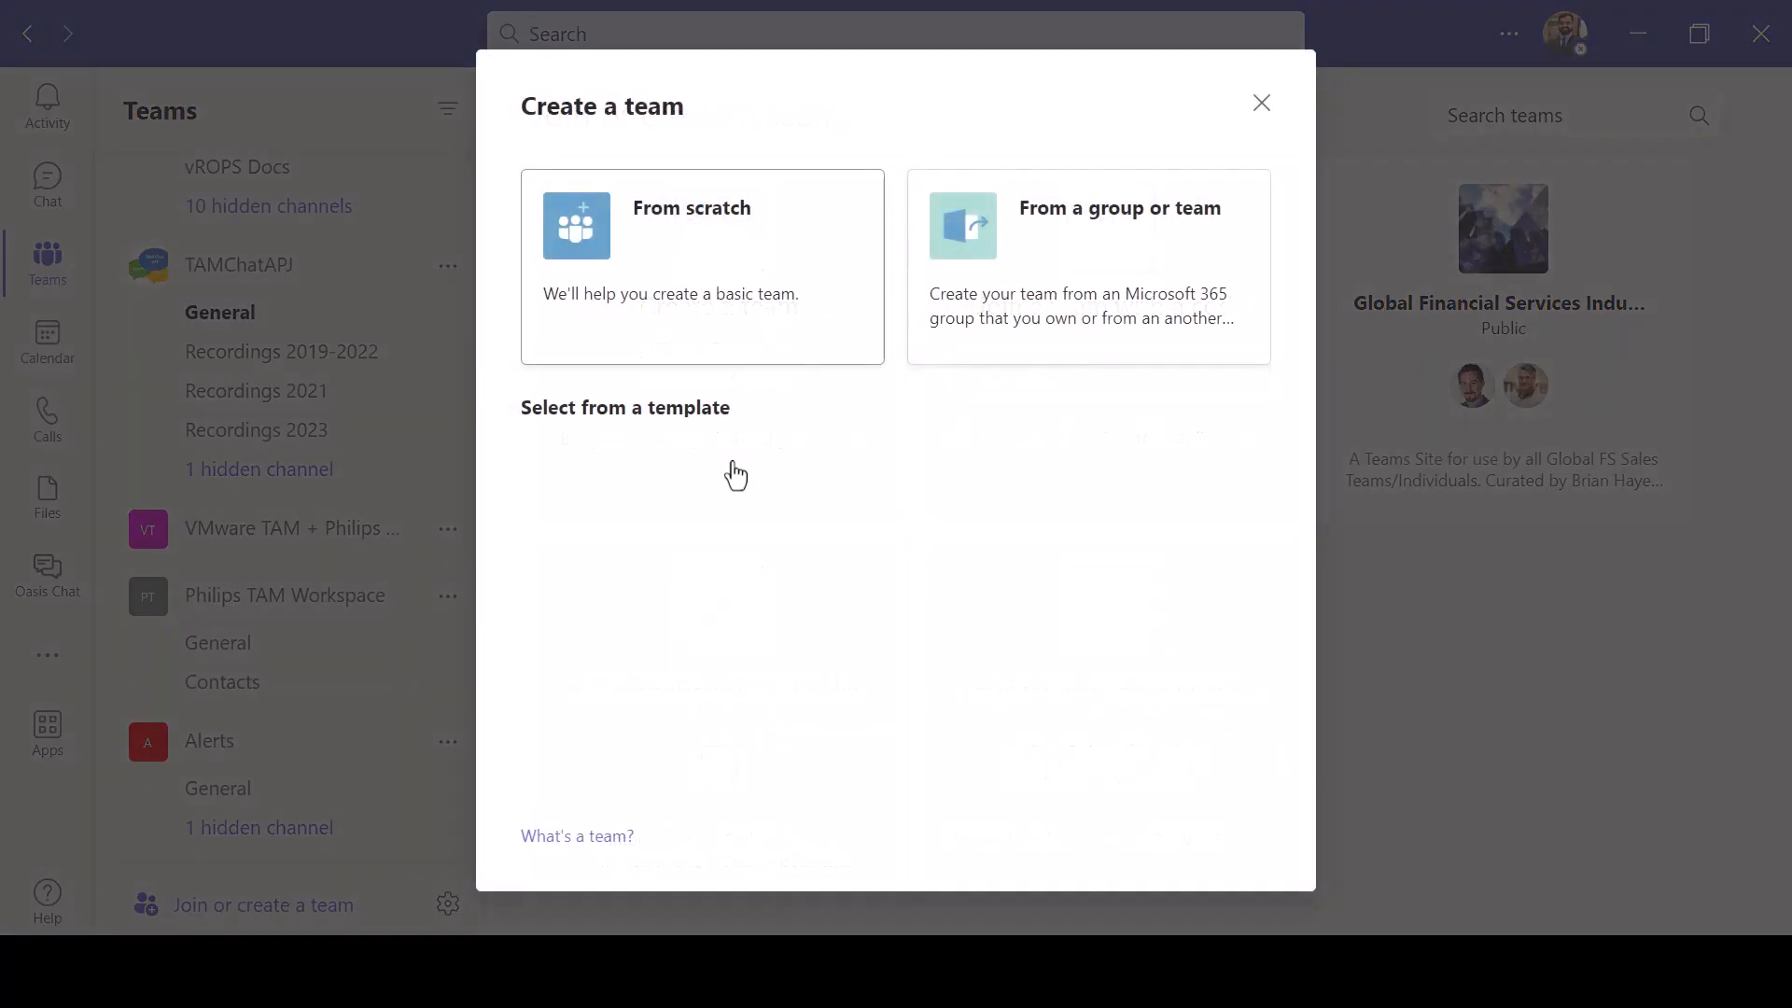
{"action": "left_click", "coordinate": [709, 240]}
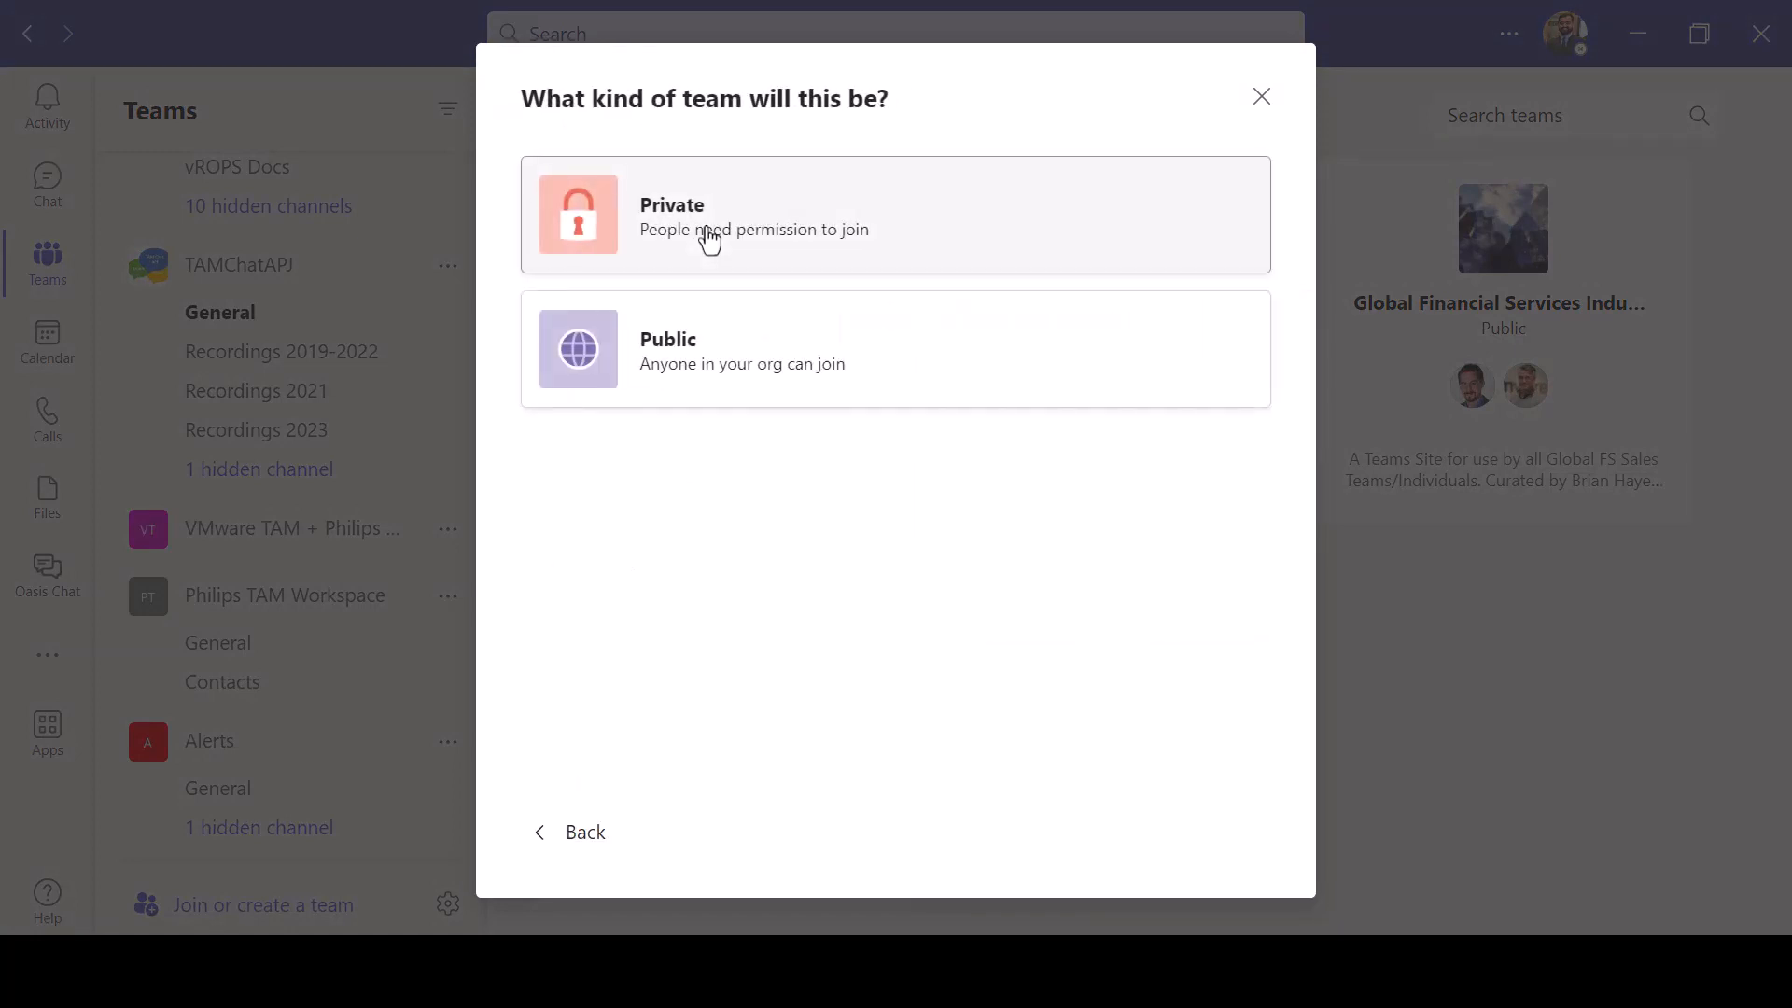
{"action": "left_click", "coordinate": [709, 240]}
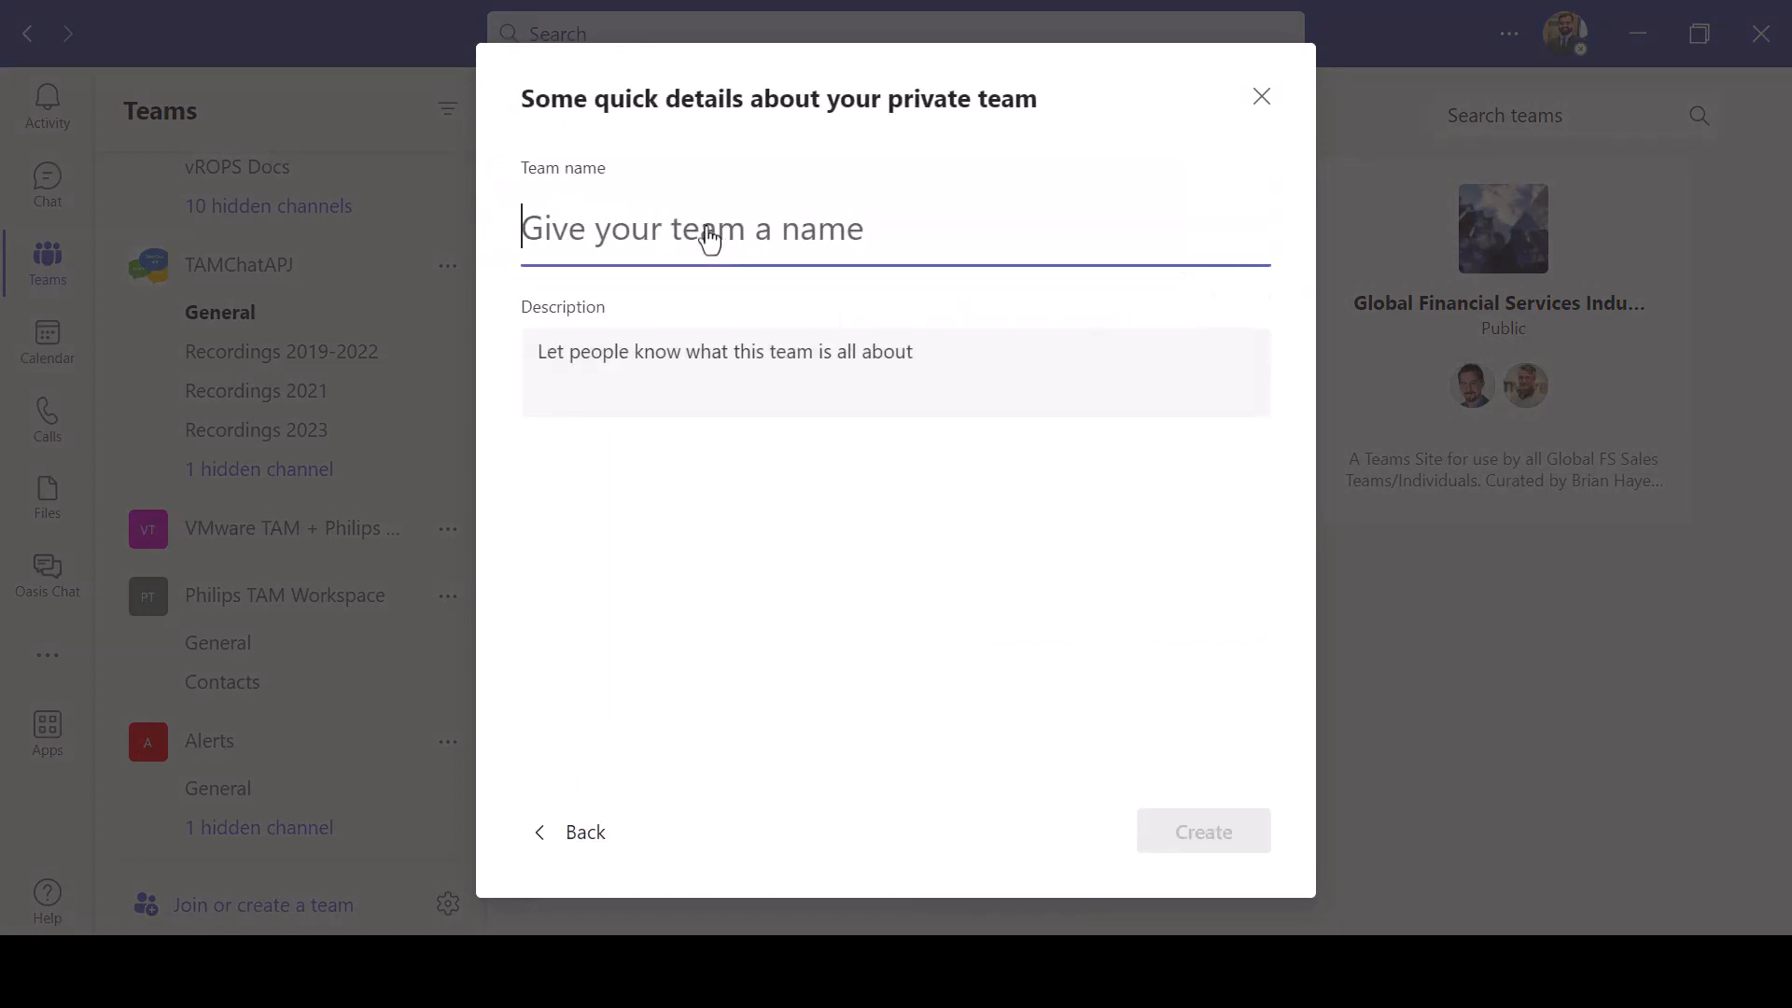
Name the team "Aria Operations Alerts", create it and skip adding members.
{"action": "type", "text": "Aria "}
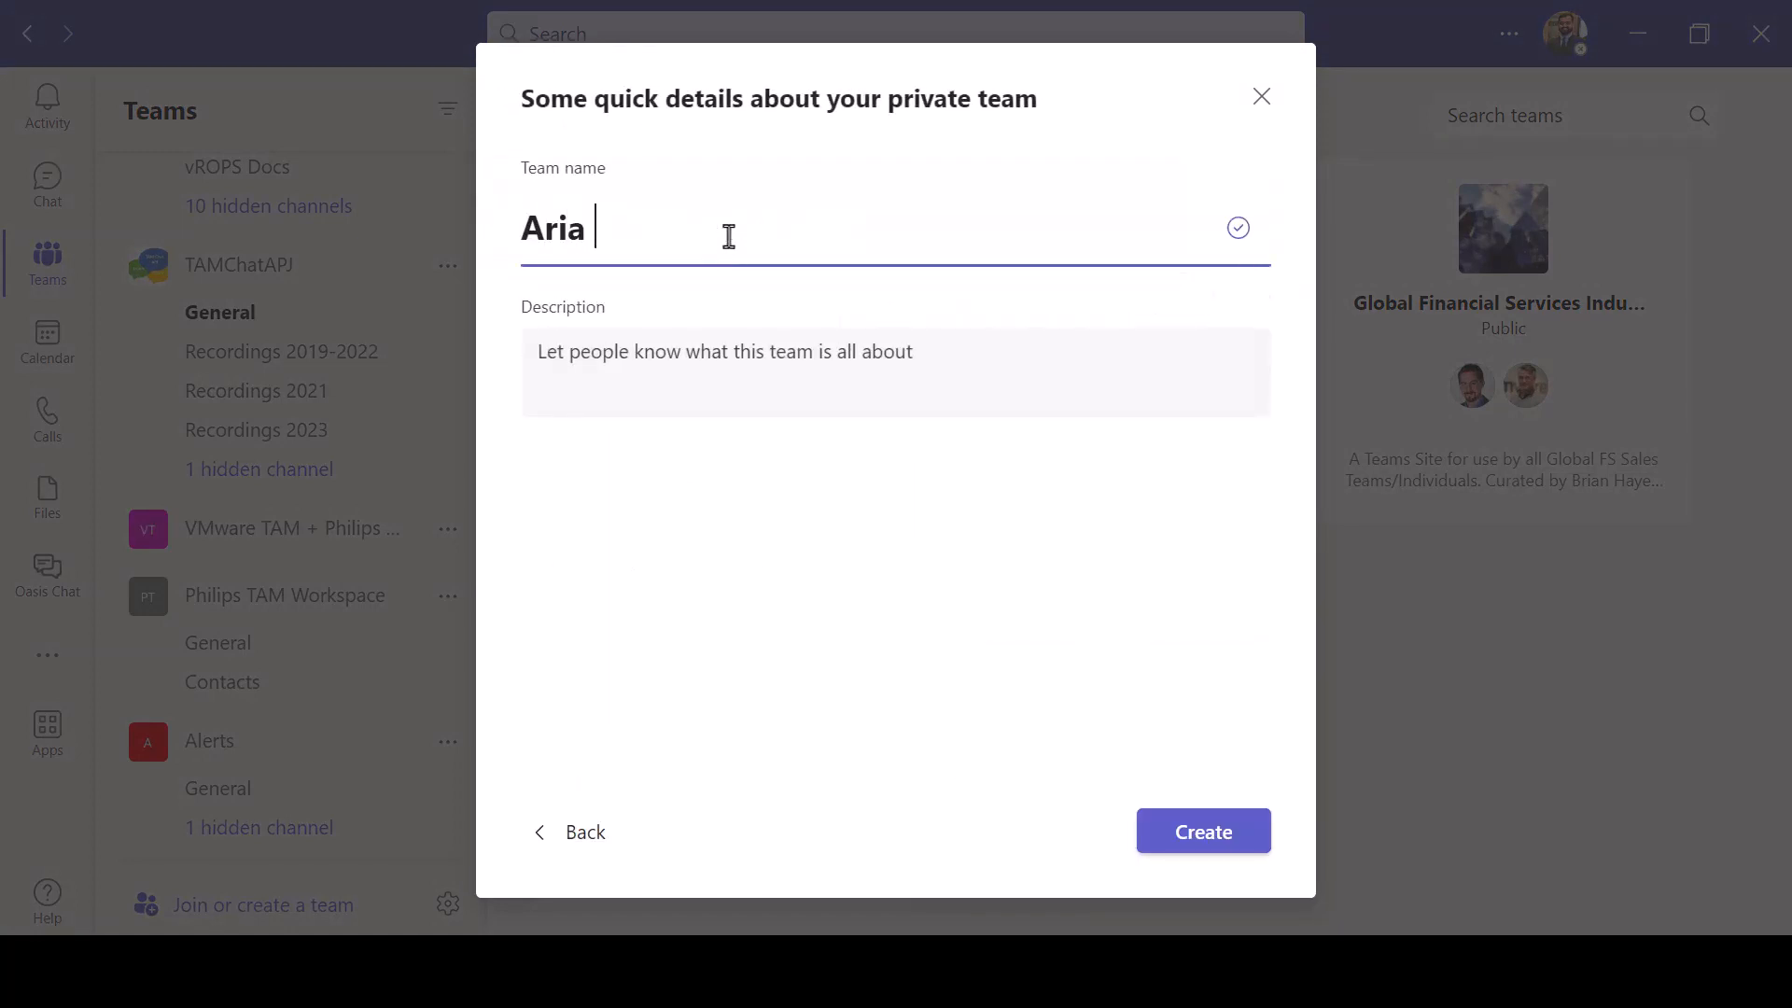
{"action": "type", "text": "Operatio"}
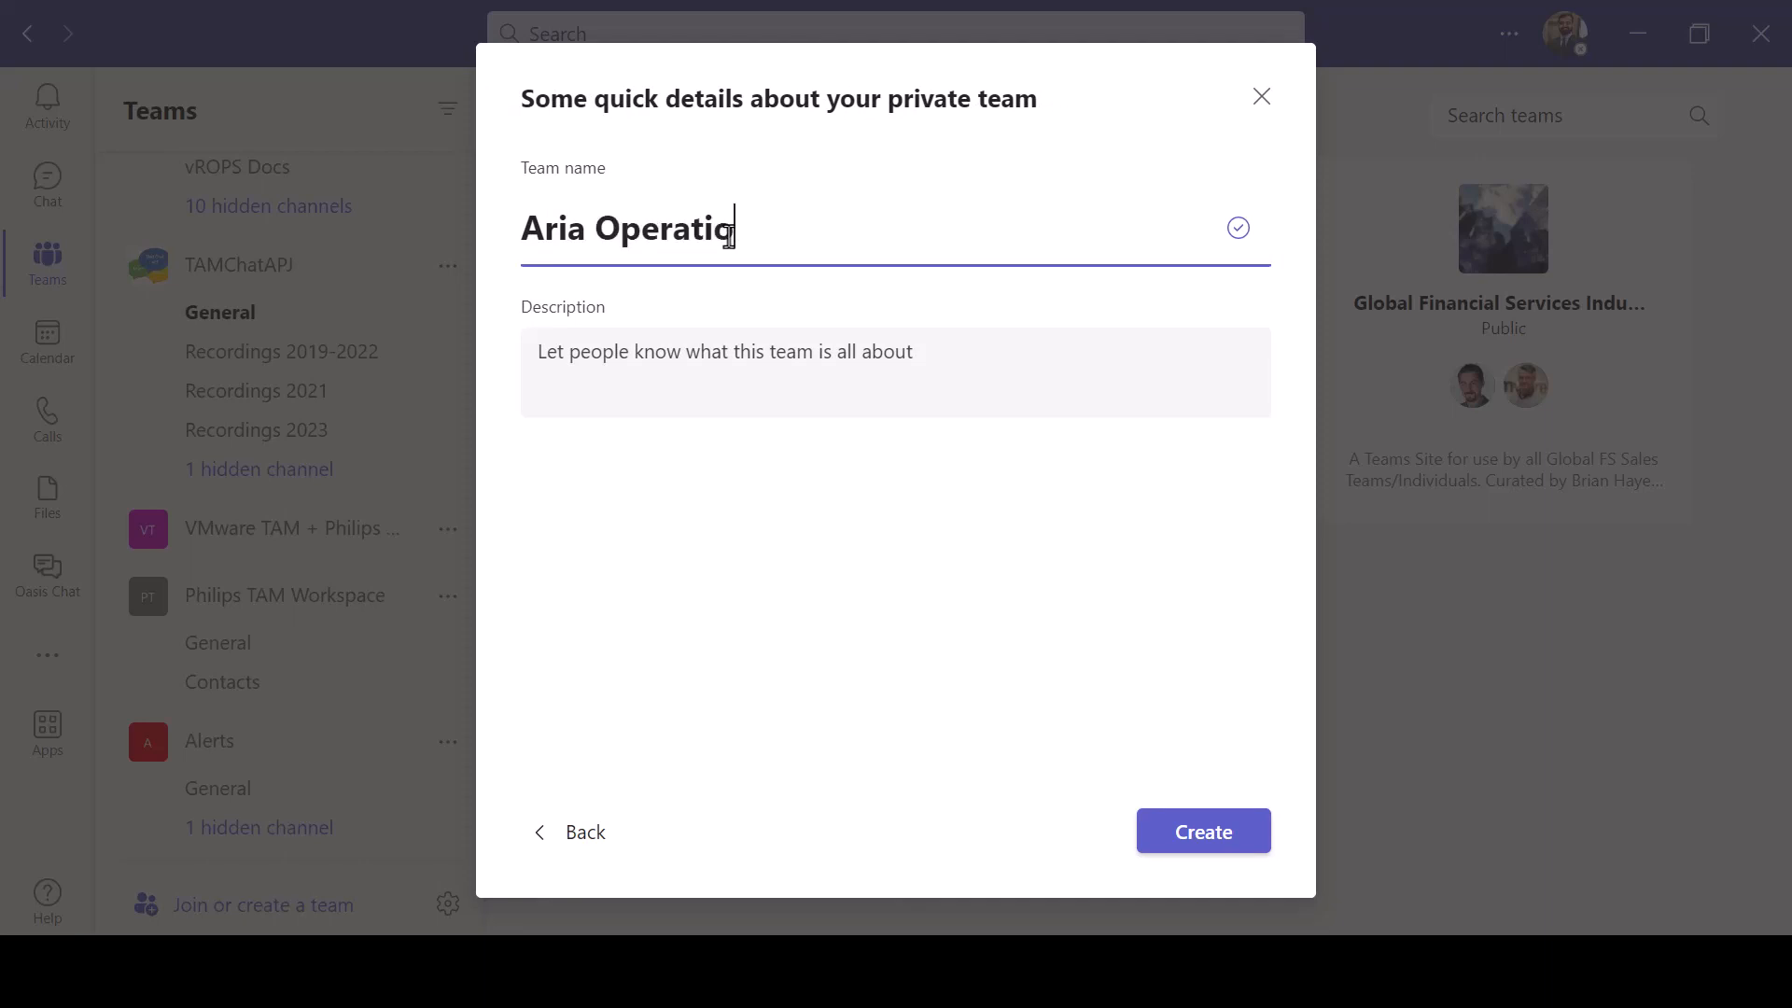
{"action": "type", "text": "ns Alerts"}
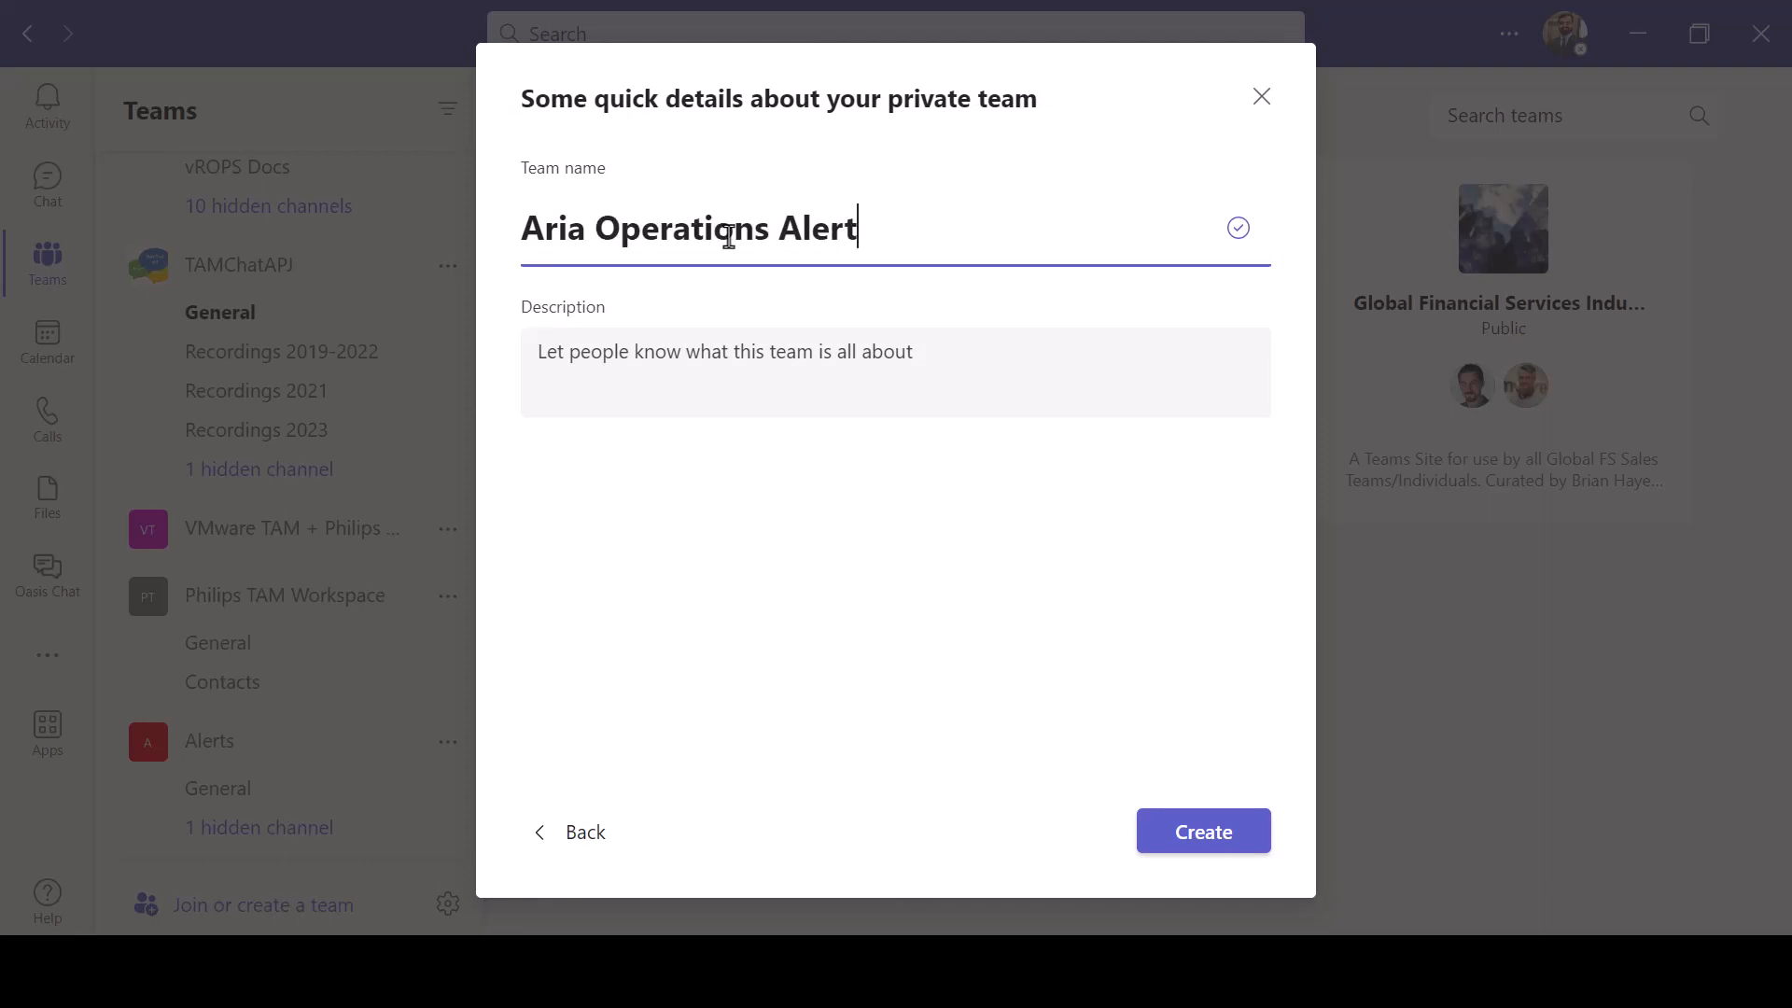
{"action": "key", "text": "Left"}
{"action": "key", "text": "Left"}
{"action": "key", "text": "Left"}
{"action": "key", "text": "Left"}
{"action": "key", "text": "Left"}
{"action": "key", "text": "Left"}
{"action": "key", "text": "Left"}
{"action": "left_click", "coordinate": [1204, 844]}
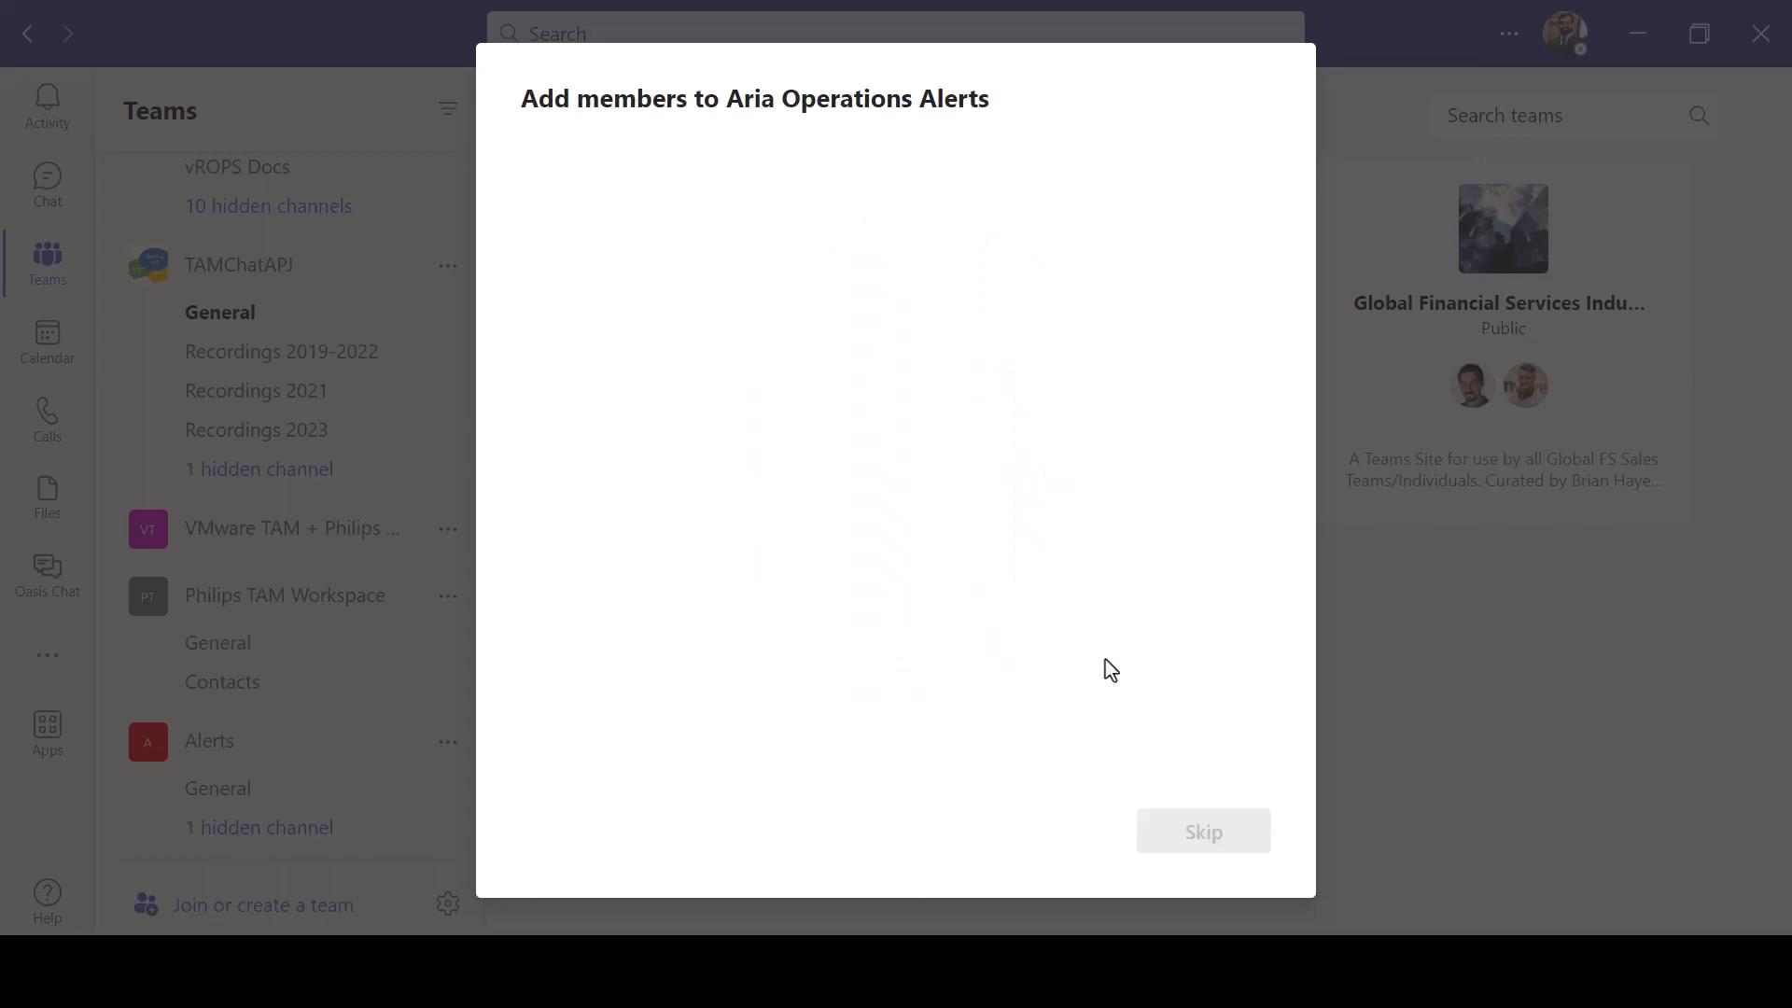
{"action": "left_click", "coordinate": [1232, 844]}
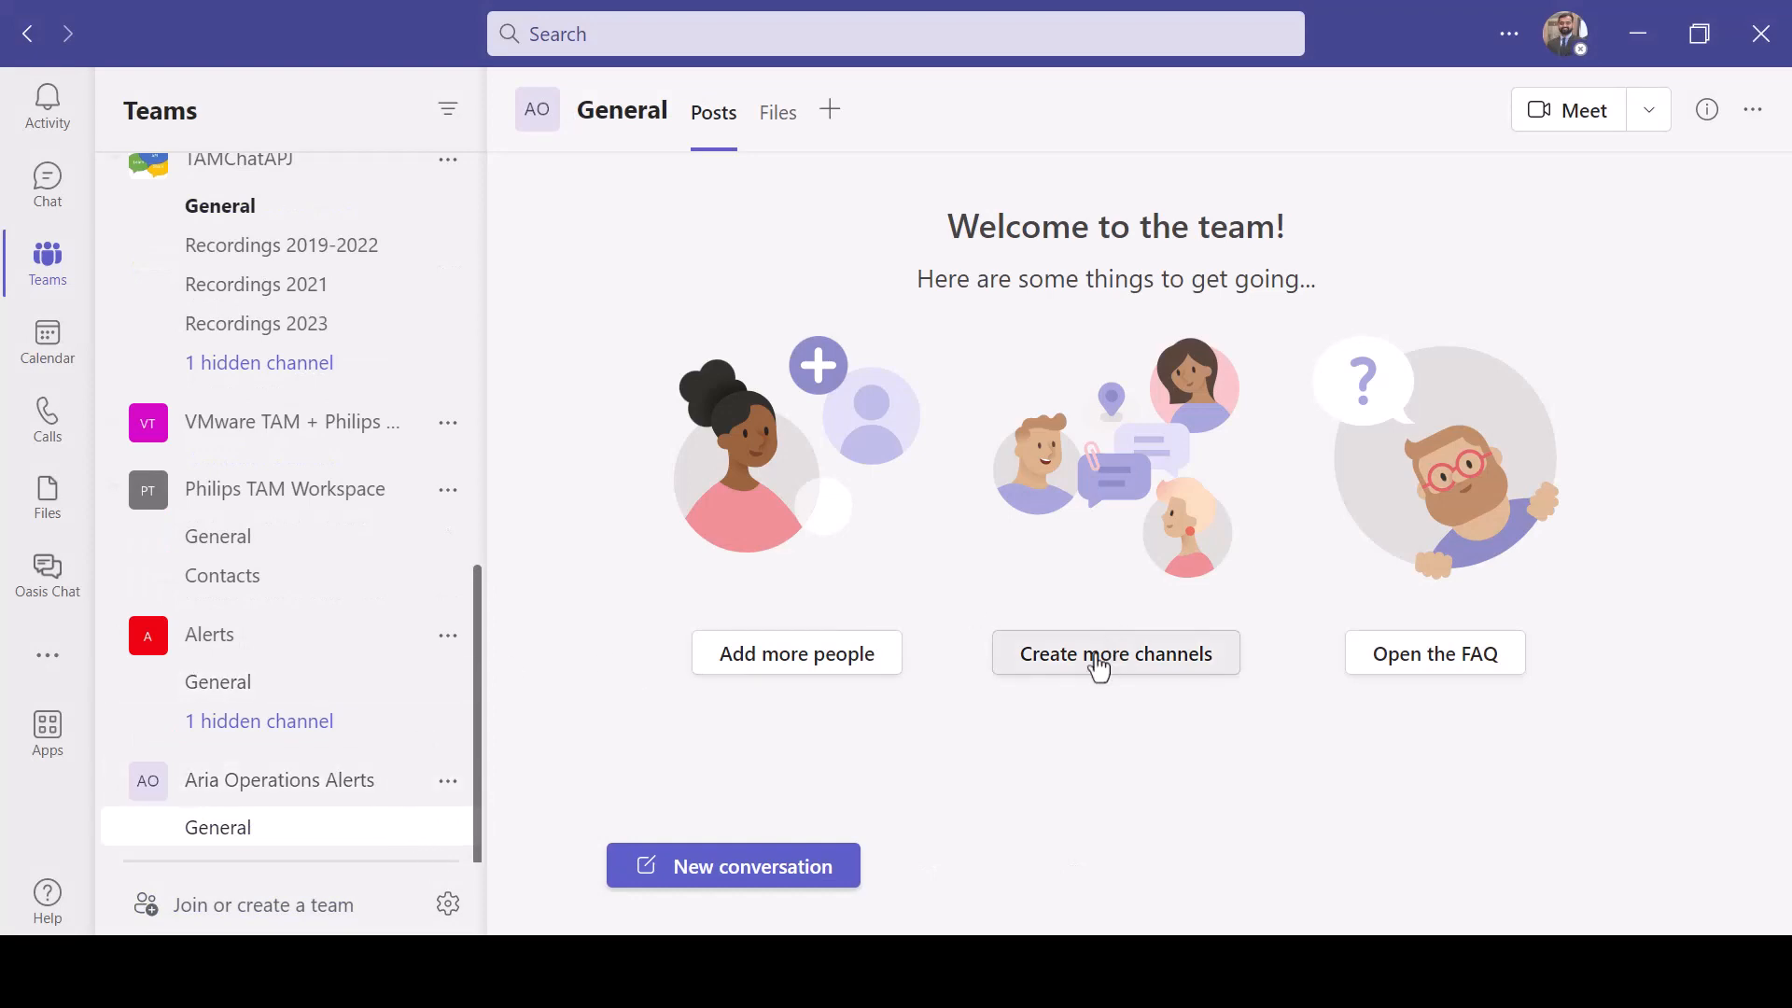
Add a standard channel named "Alerts" to the Aria Operations Alerts team.
{"action": "left_click", "coordinate": [1092, 674]}
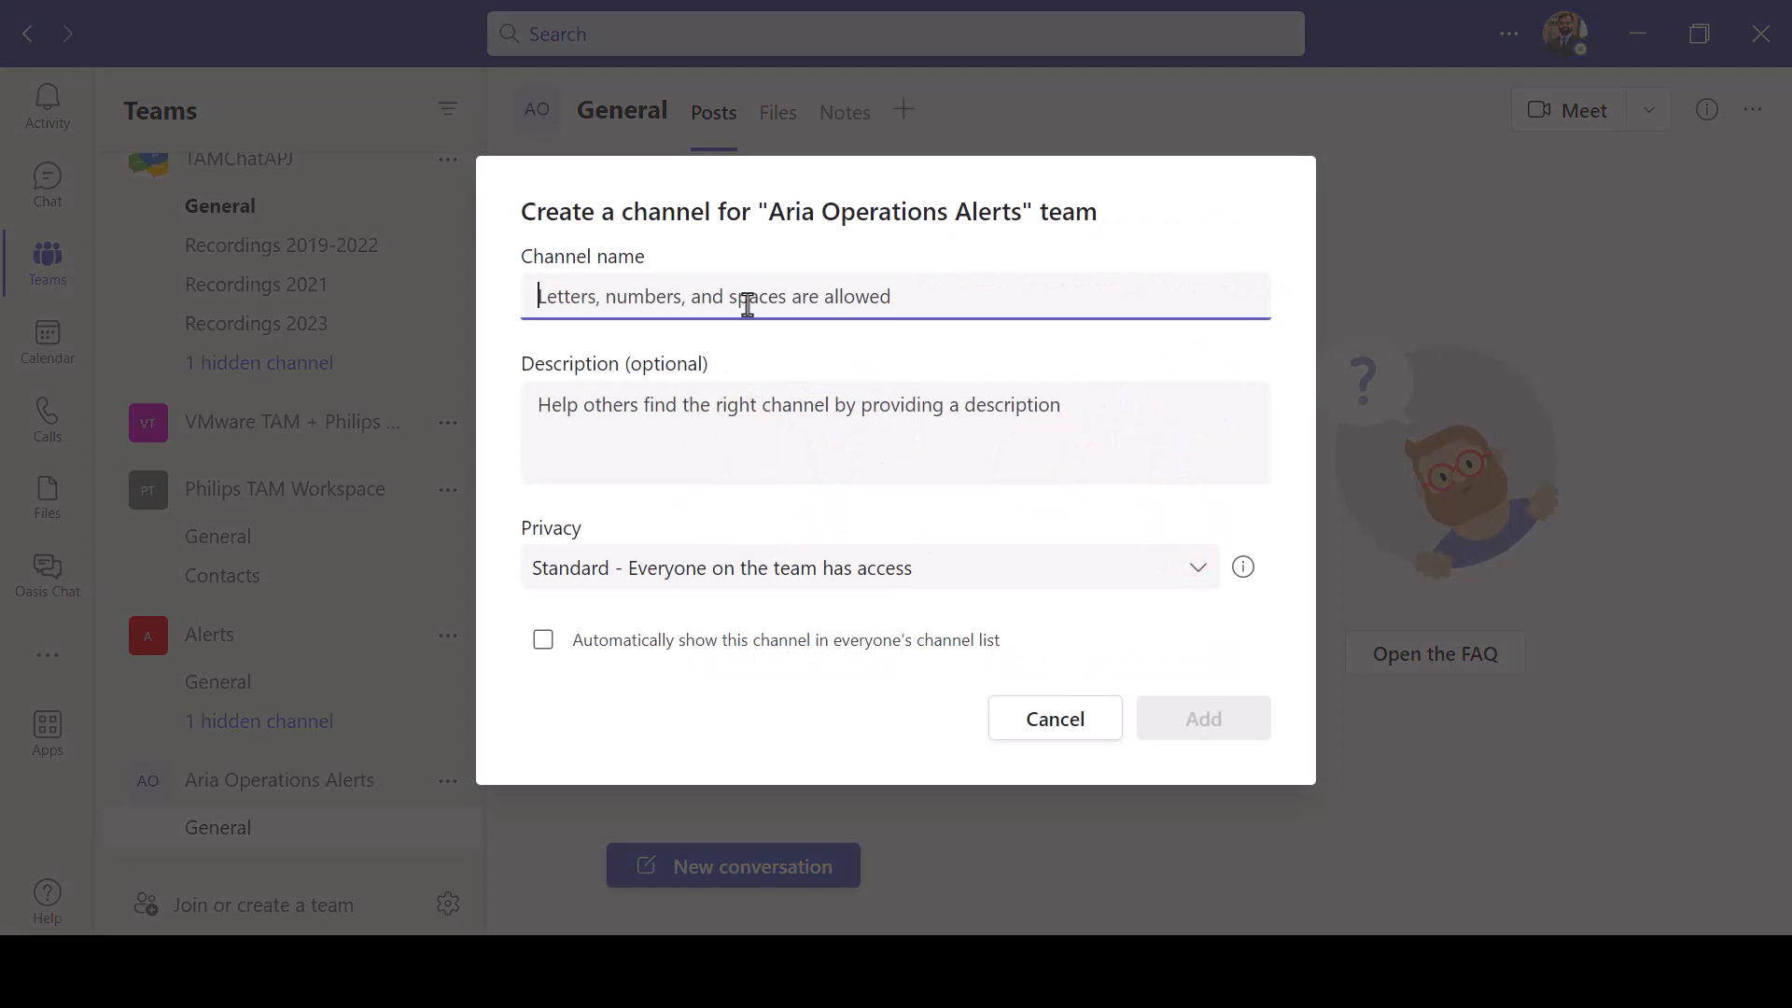
{"action": "type", "text": "Alerts"}
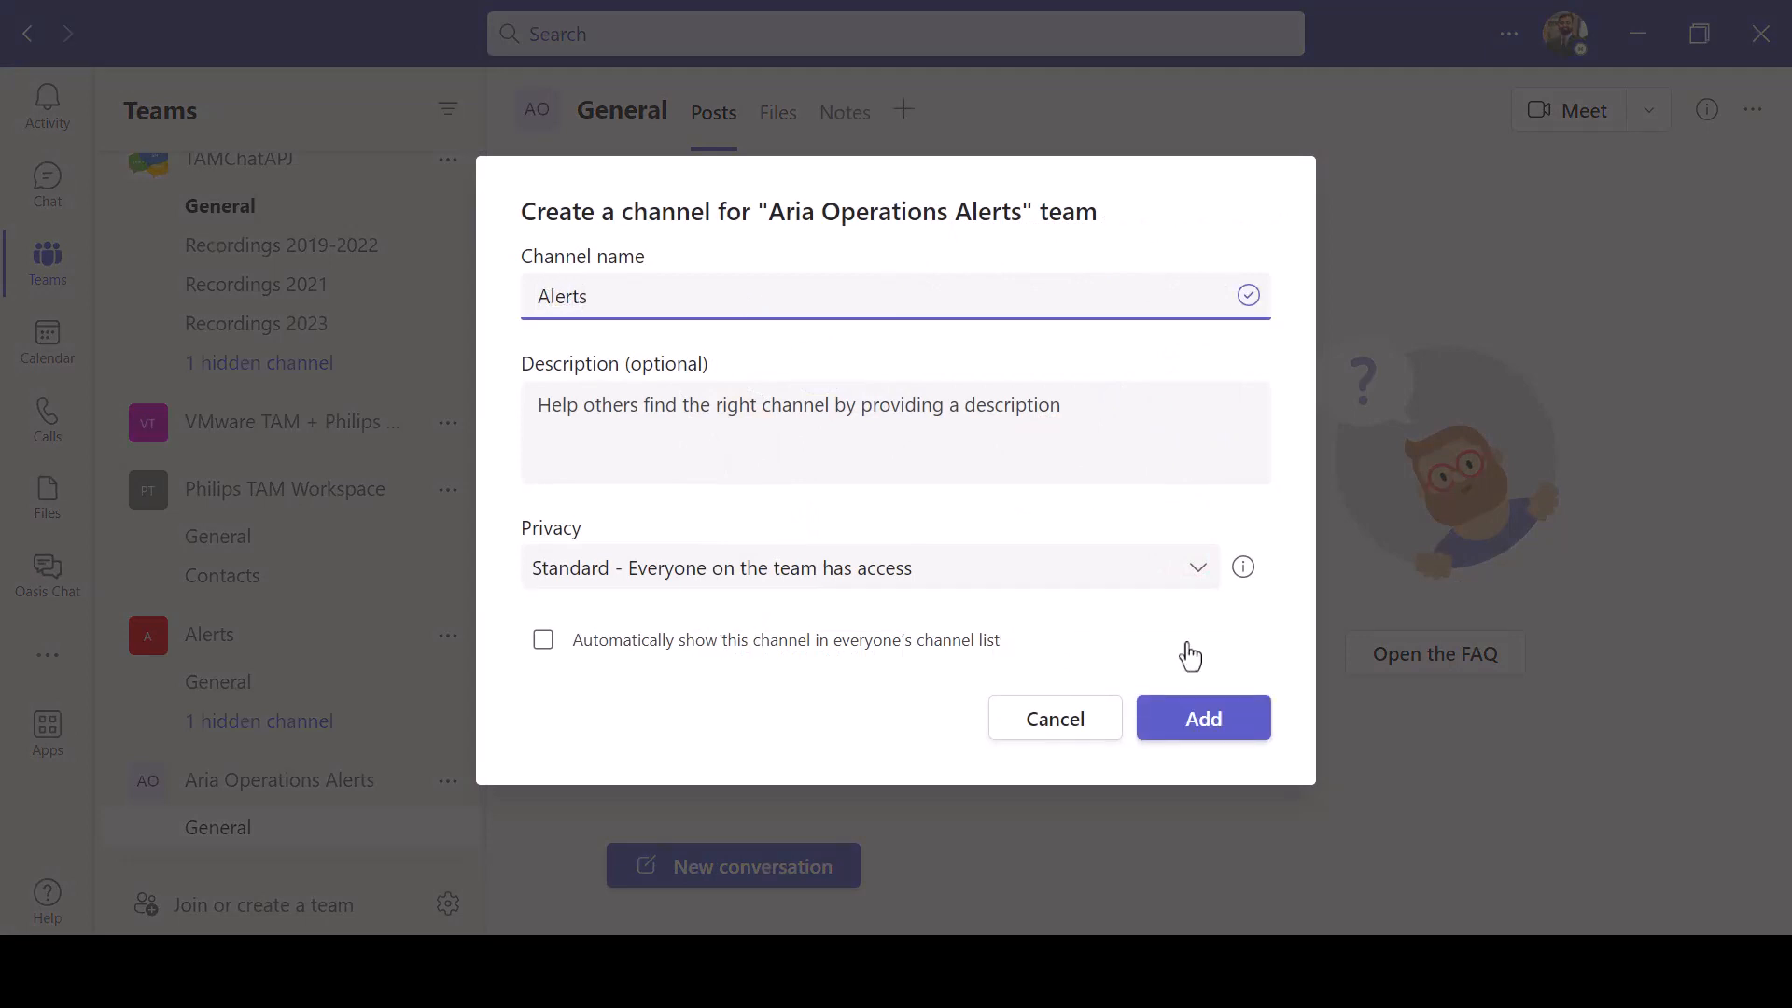
{"action": "left_click", "coordinate": [1195, 737]}
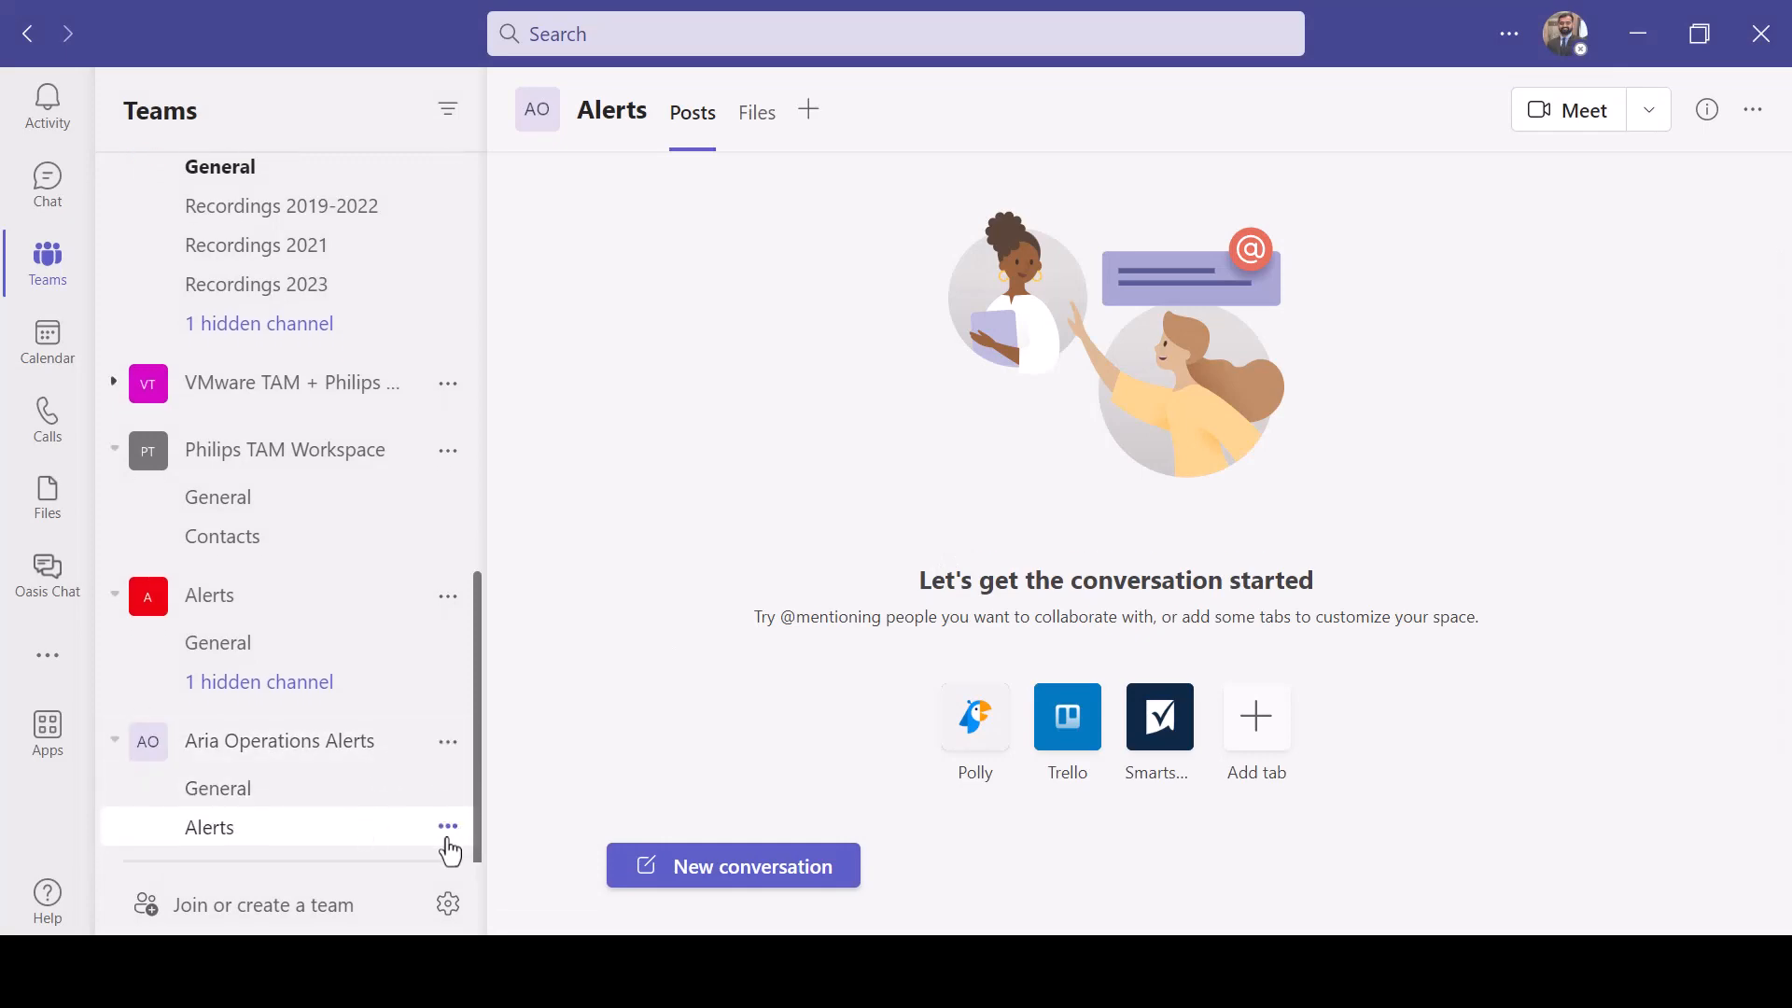
Add the Incoming Webhook connector to the Alerts channel of the Aria Operations Alerts team.
{"action": "left_click", "coordinate": [451, 833]}
{"action": "left_click", "coordinate": [597, 748]}
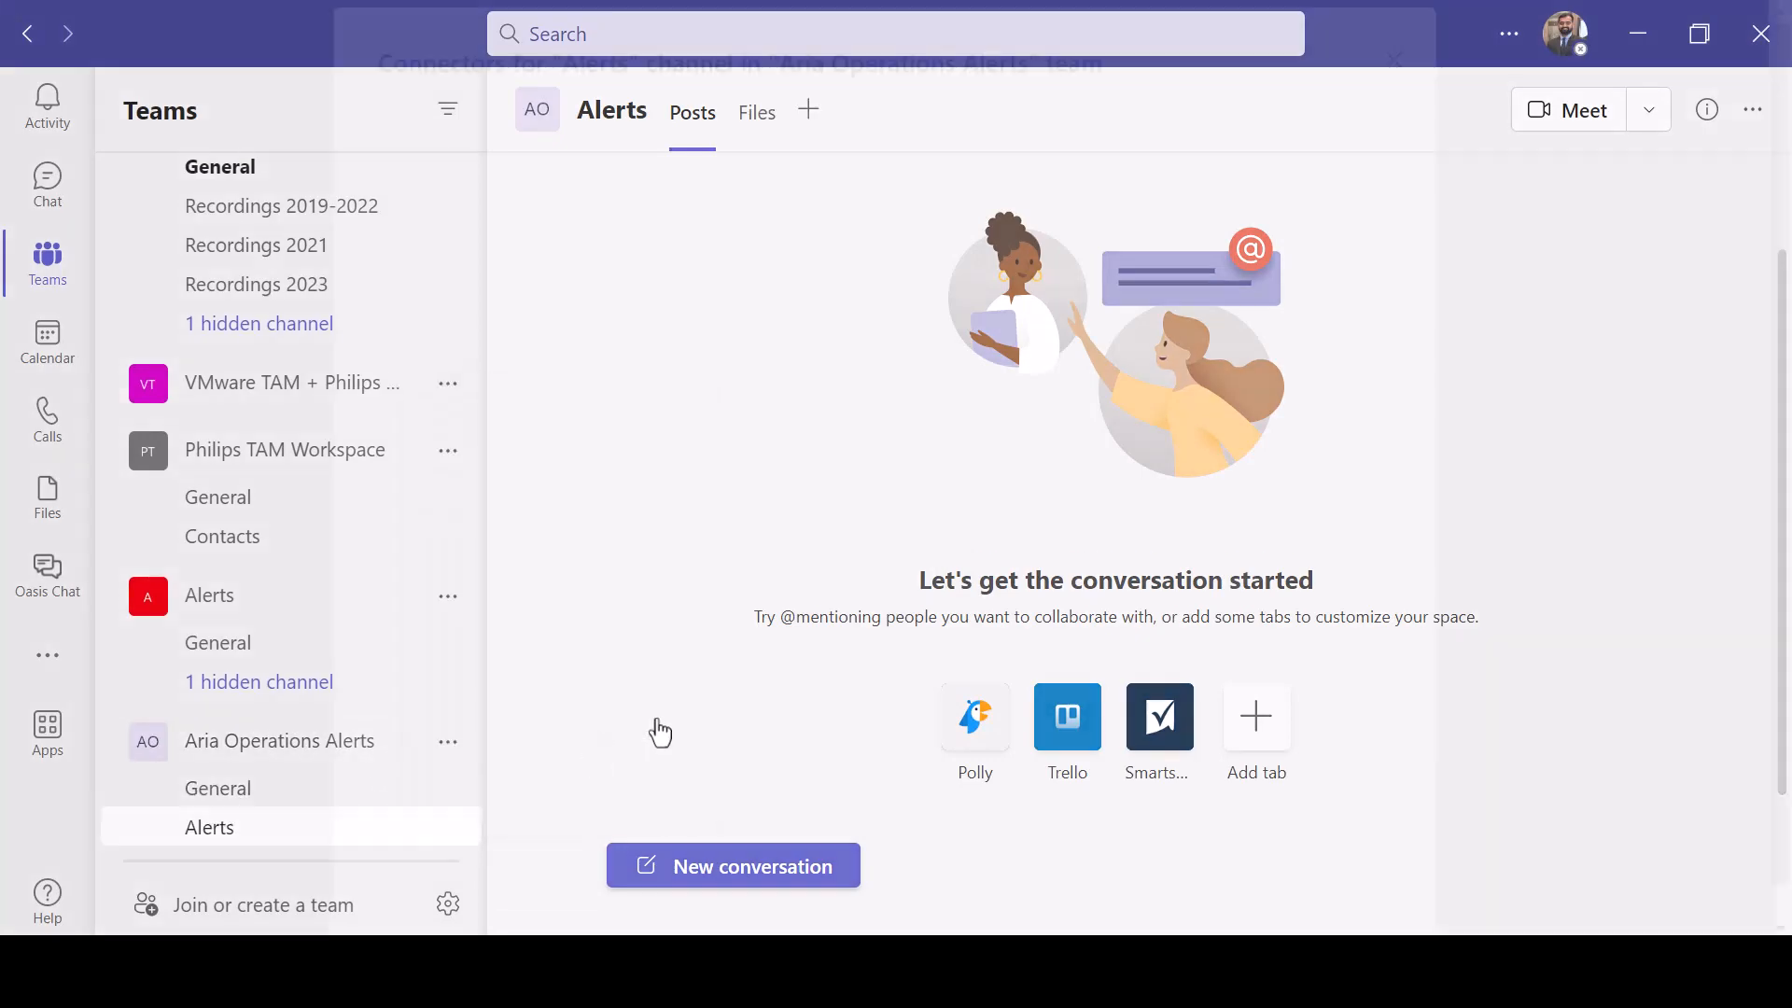
{"action": "scroll", "coordinate": [1136, 724], "scroll_direction": "down", "scroll_amount": 4}
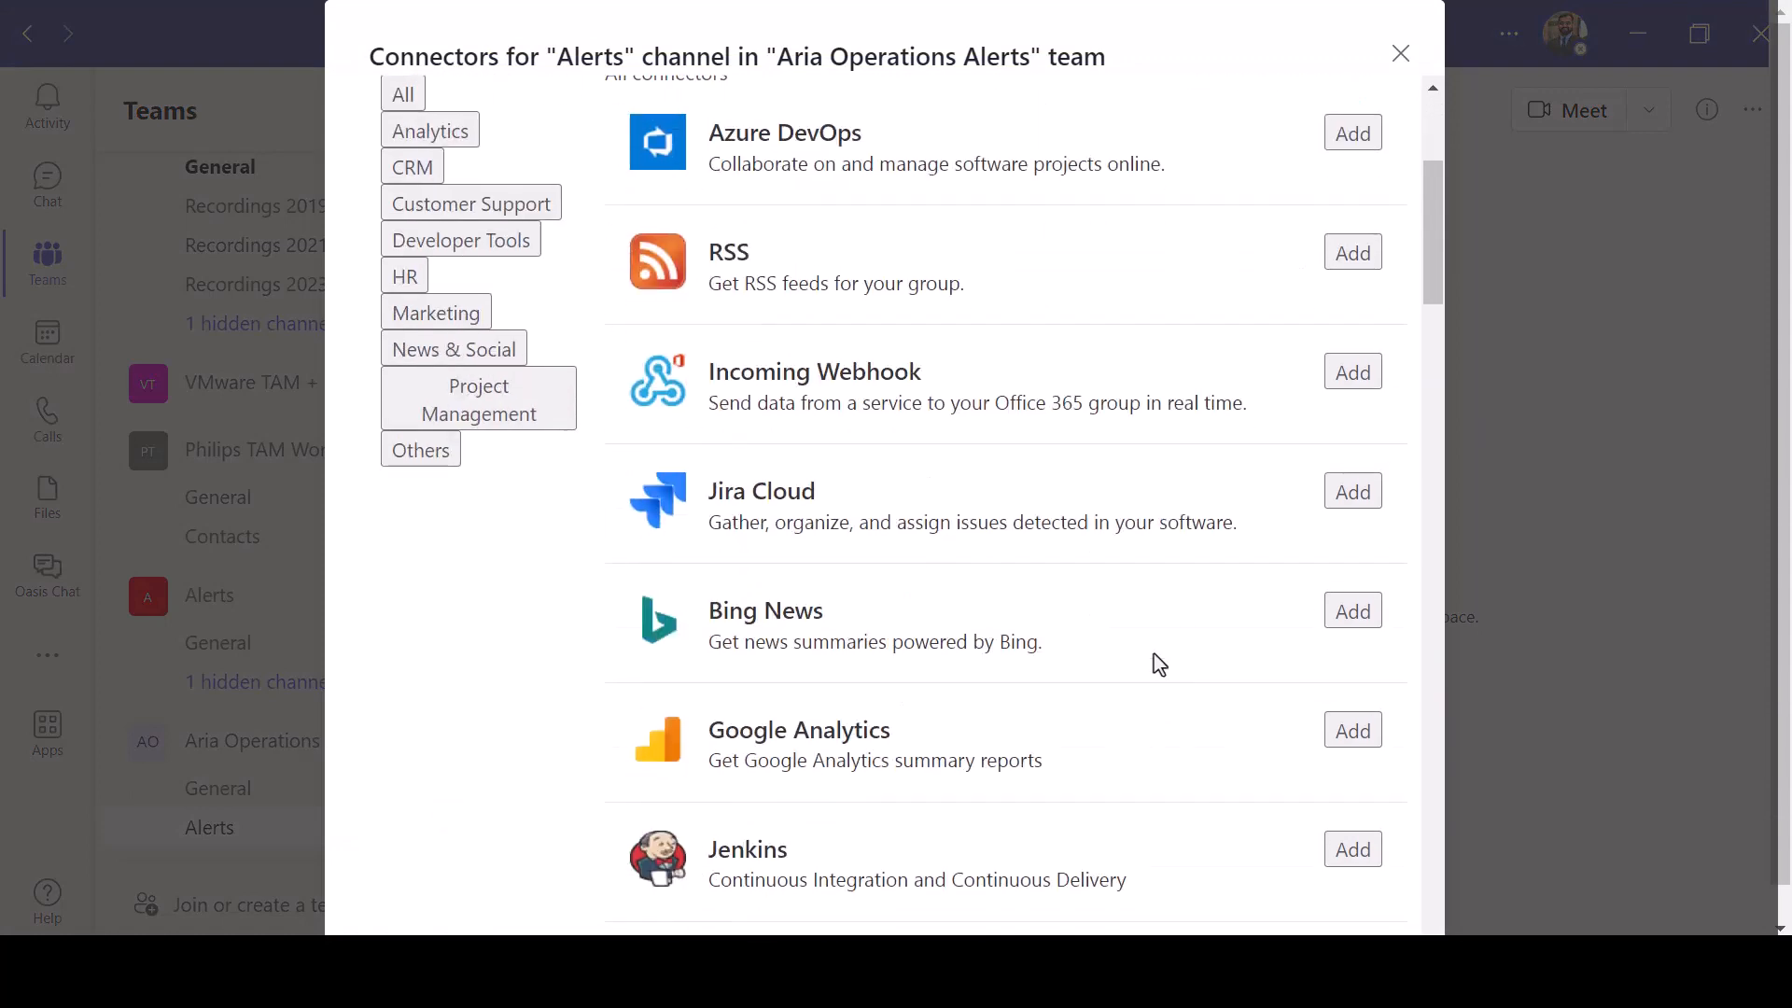
{"action": "left_click", "coordinate": [1355, 370]}
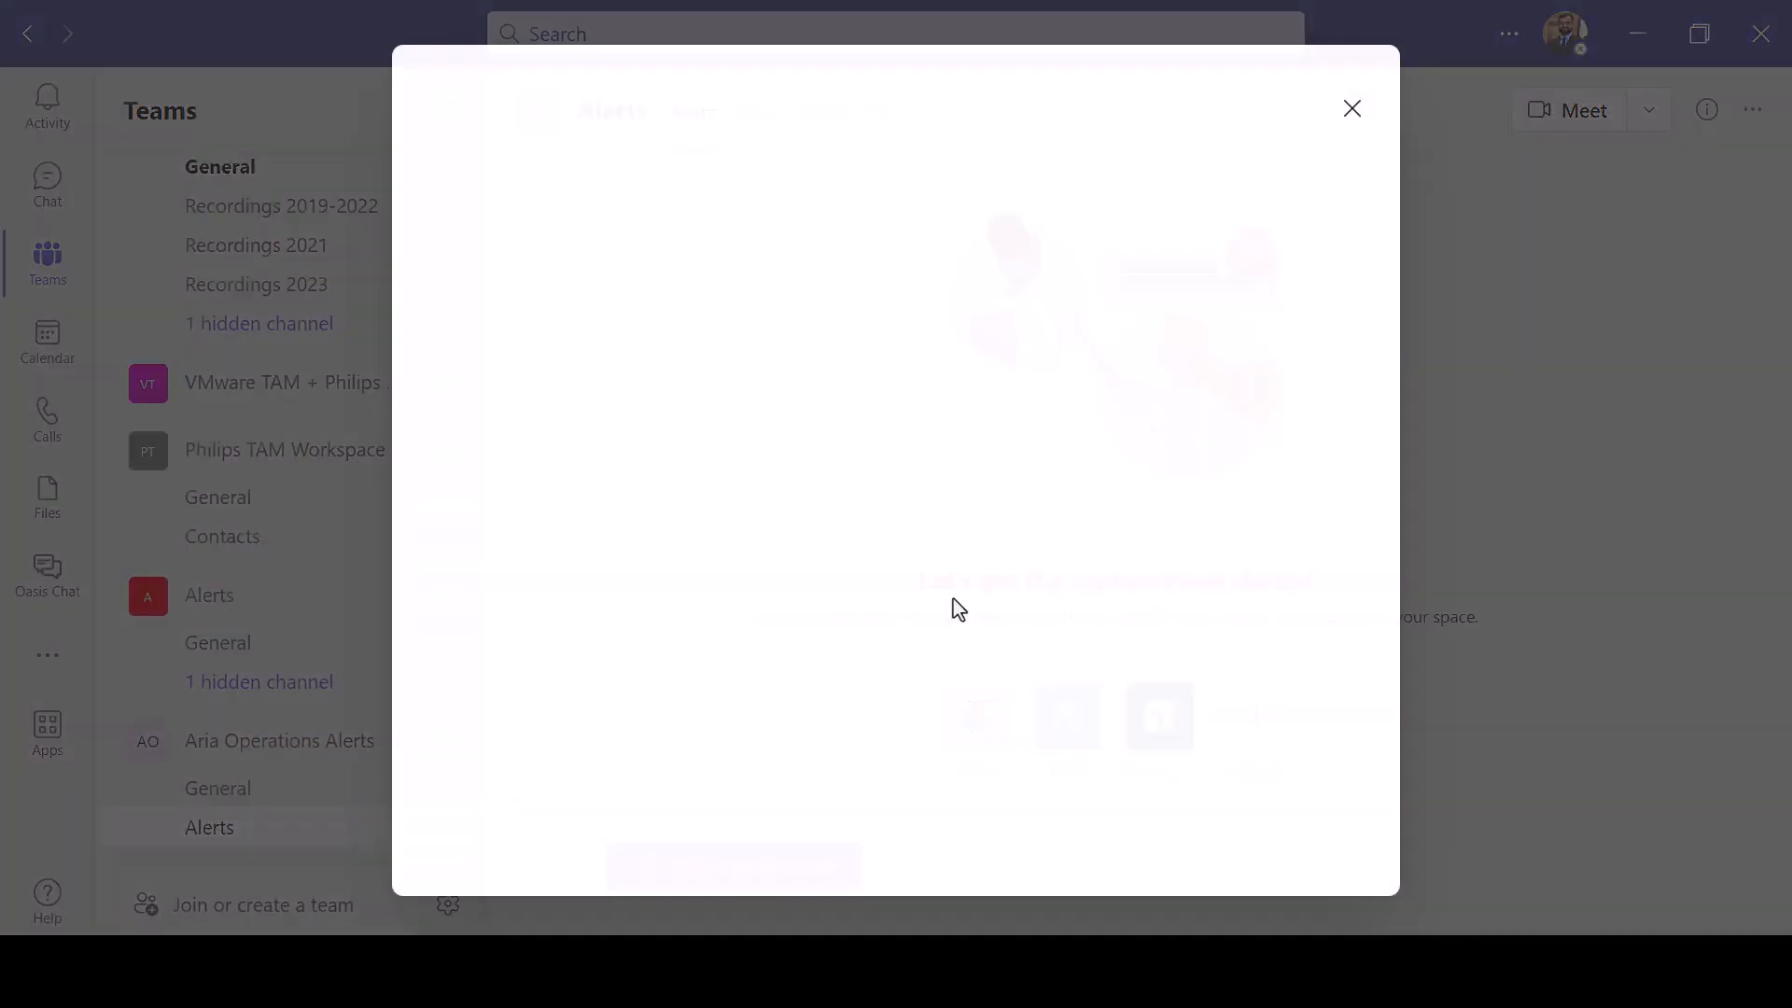
{"action": "scroll", "coordinate": [849, 546], "scroll_direction": "down", "scroll_amount": 10}
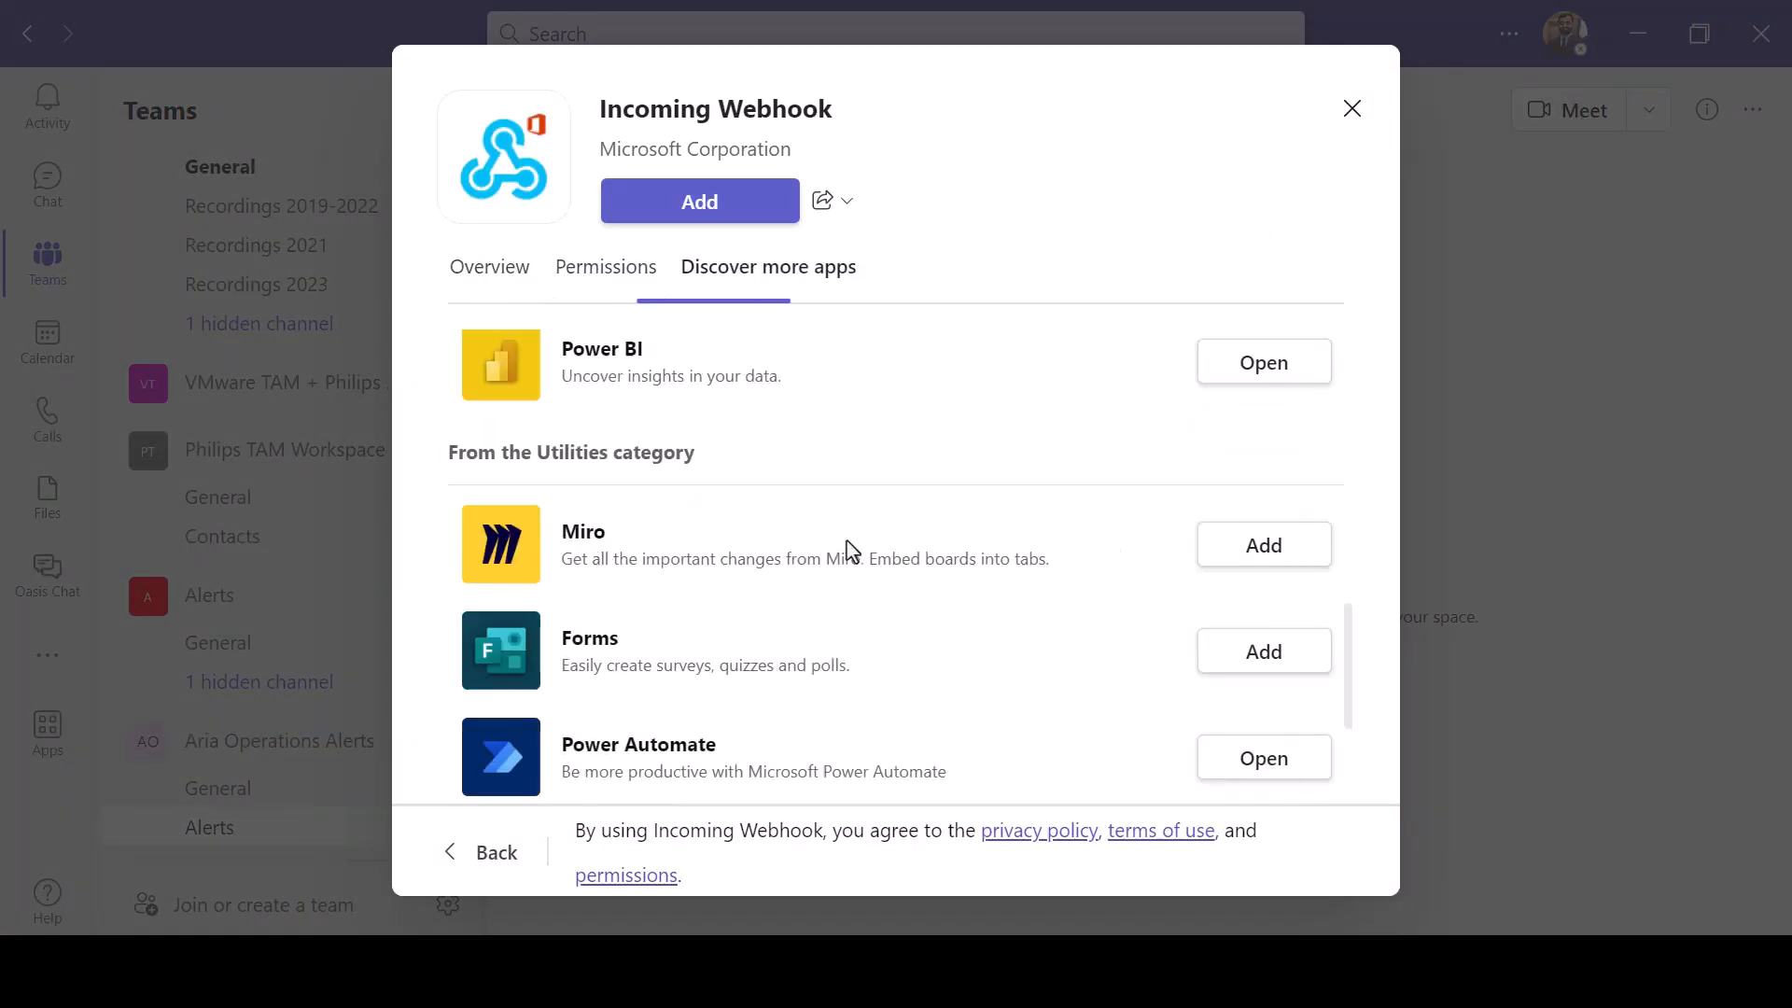
{"action": "scroll", "coordinate": [849, 546], "scroll_direction": "up", "scroll_amount": 5}
{"action": "scroll", "coordinate": [849, 551], "scroll_direction": "up", "scroll_amount": 5}
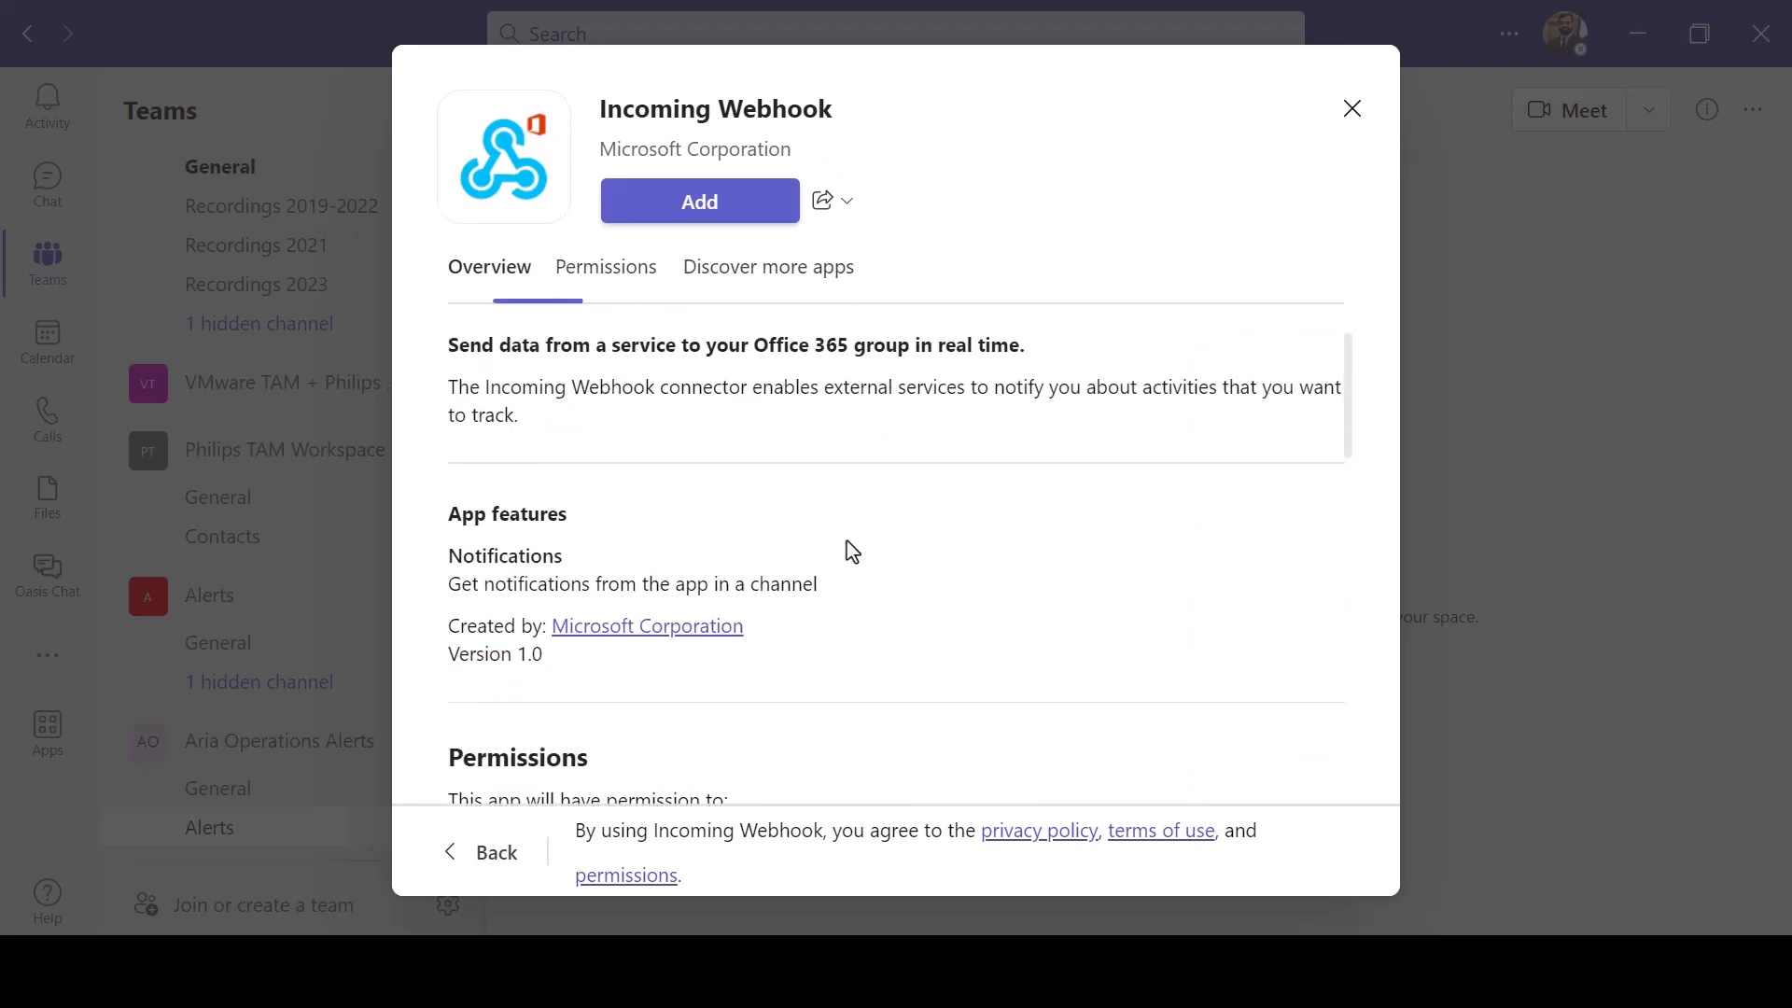
{"action": "left_click", "coordinate": [720, 229]}
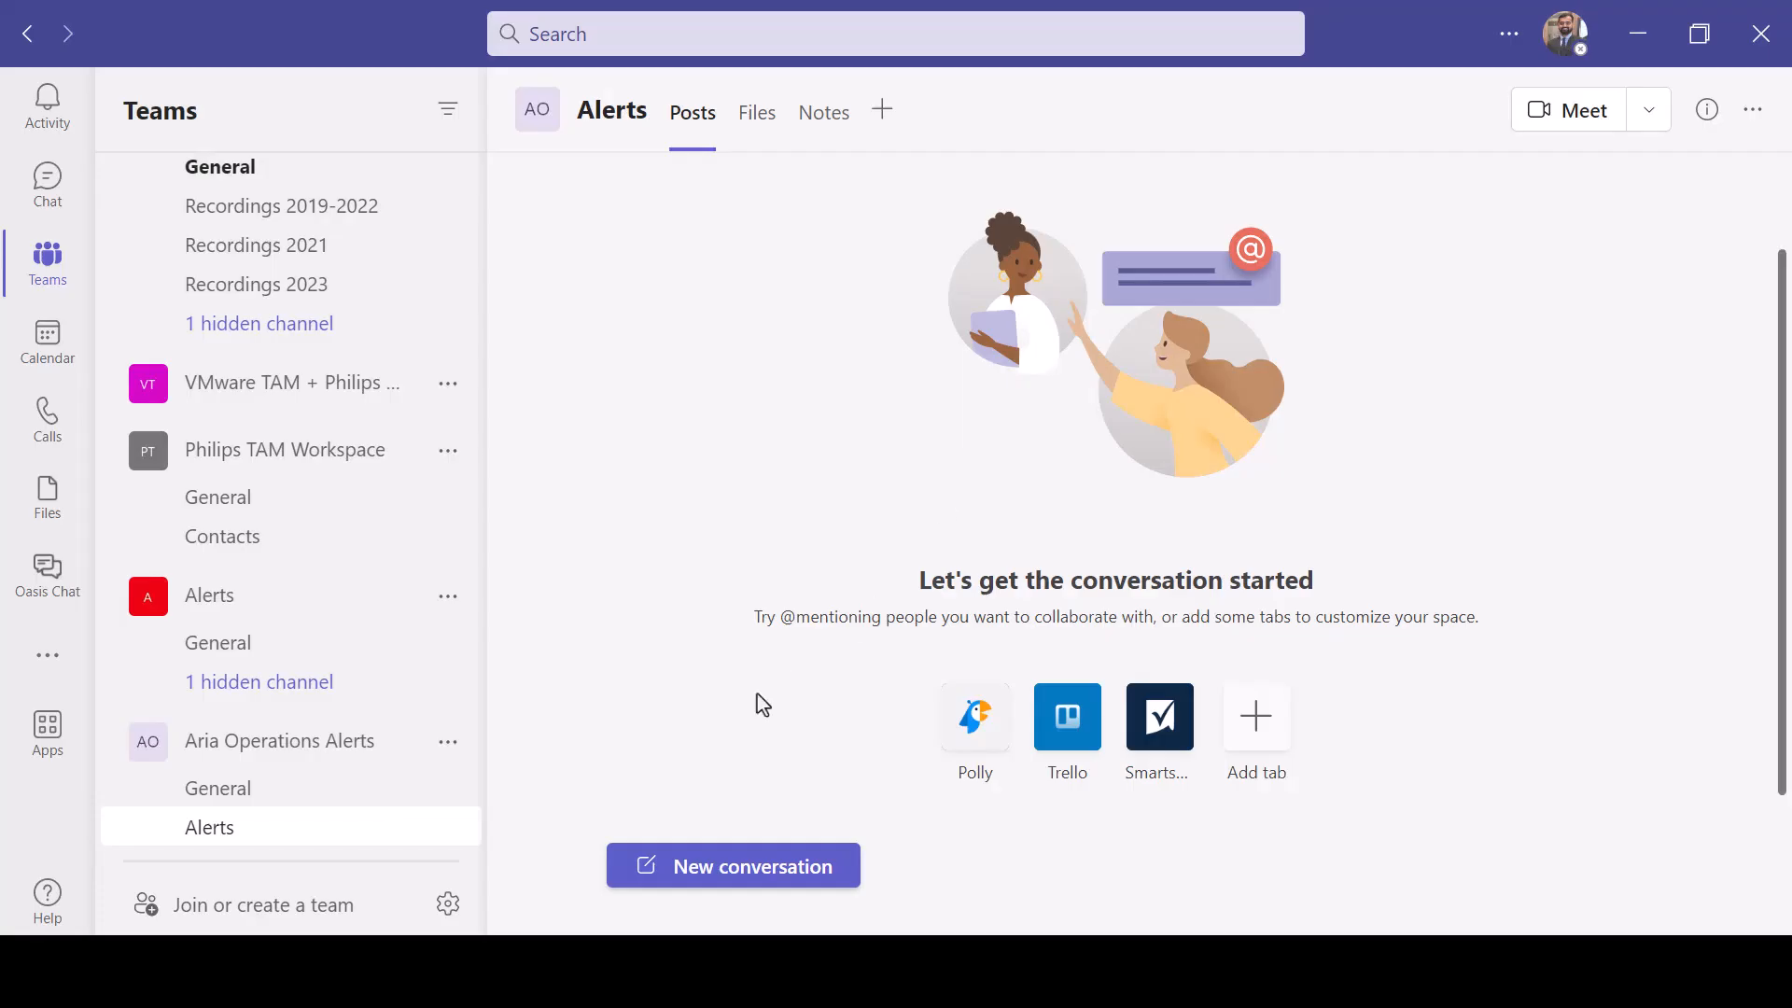
Configure an incoming webhook named "Aria Ops webhook" for the Alerts channel and copy its URL.
{"action": "left_click", "coordinate": [449, 828]}
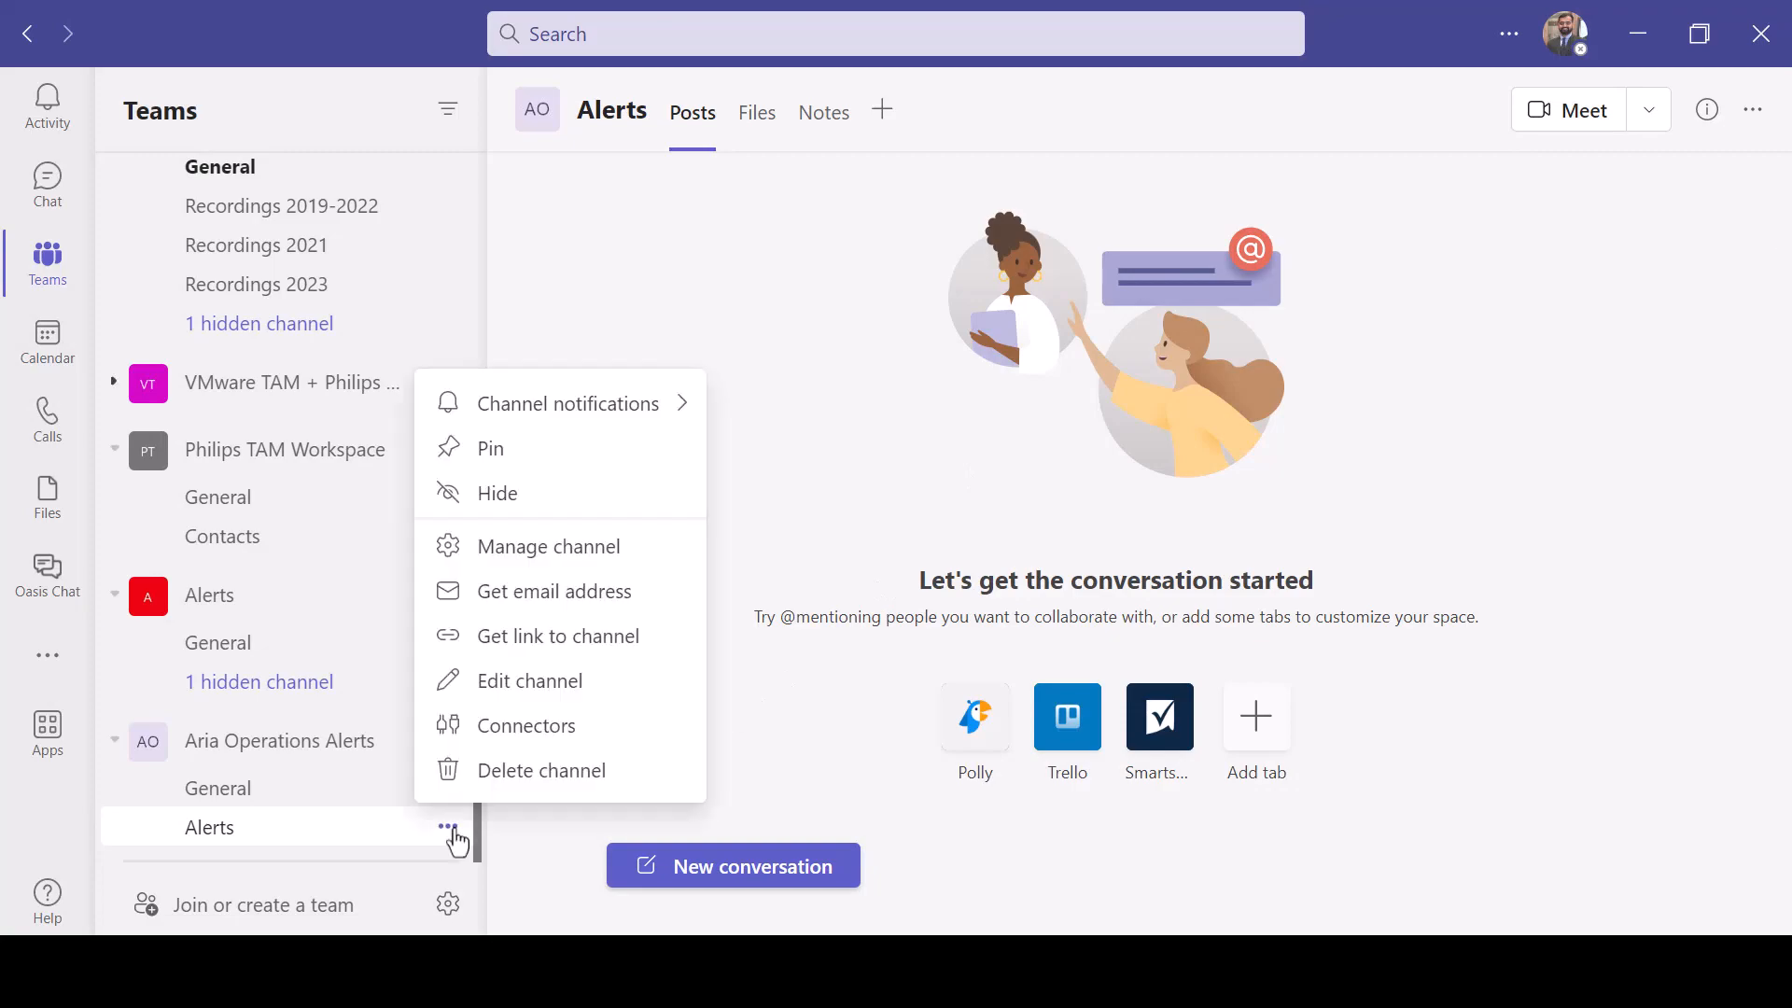
{"action": "left_click", "coordinate": [525, 728]}
{"action": "left_click", "coordinate": [1325, 380]}
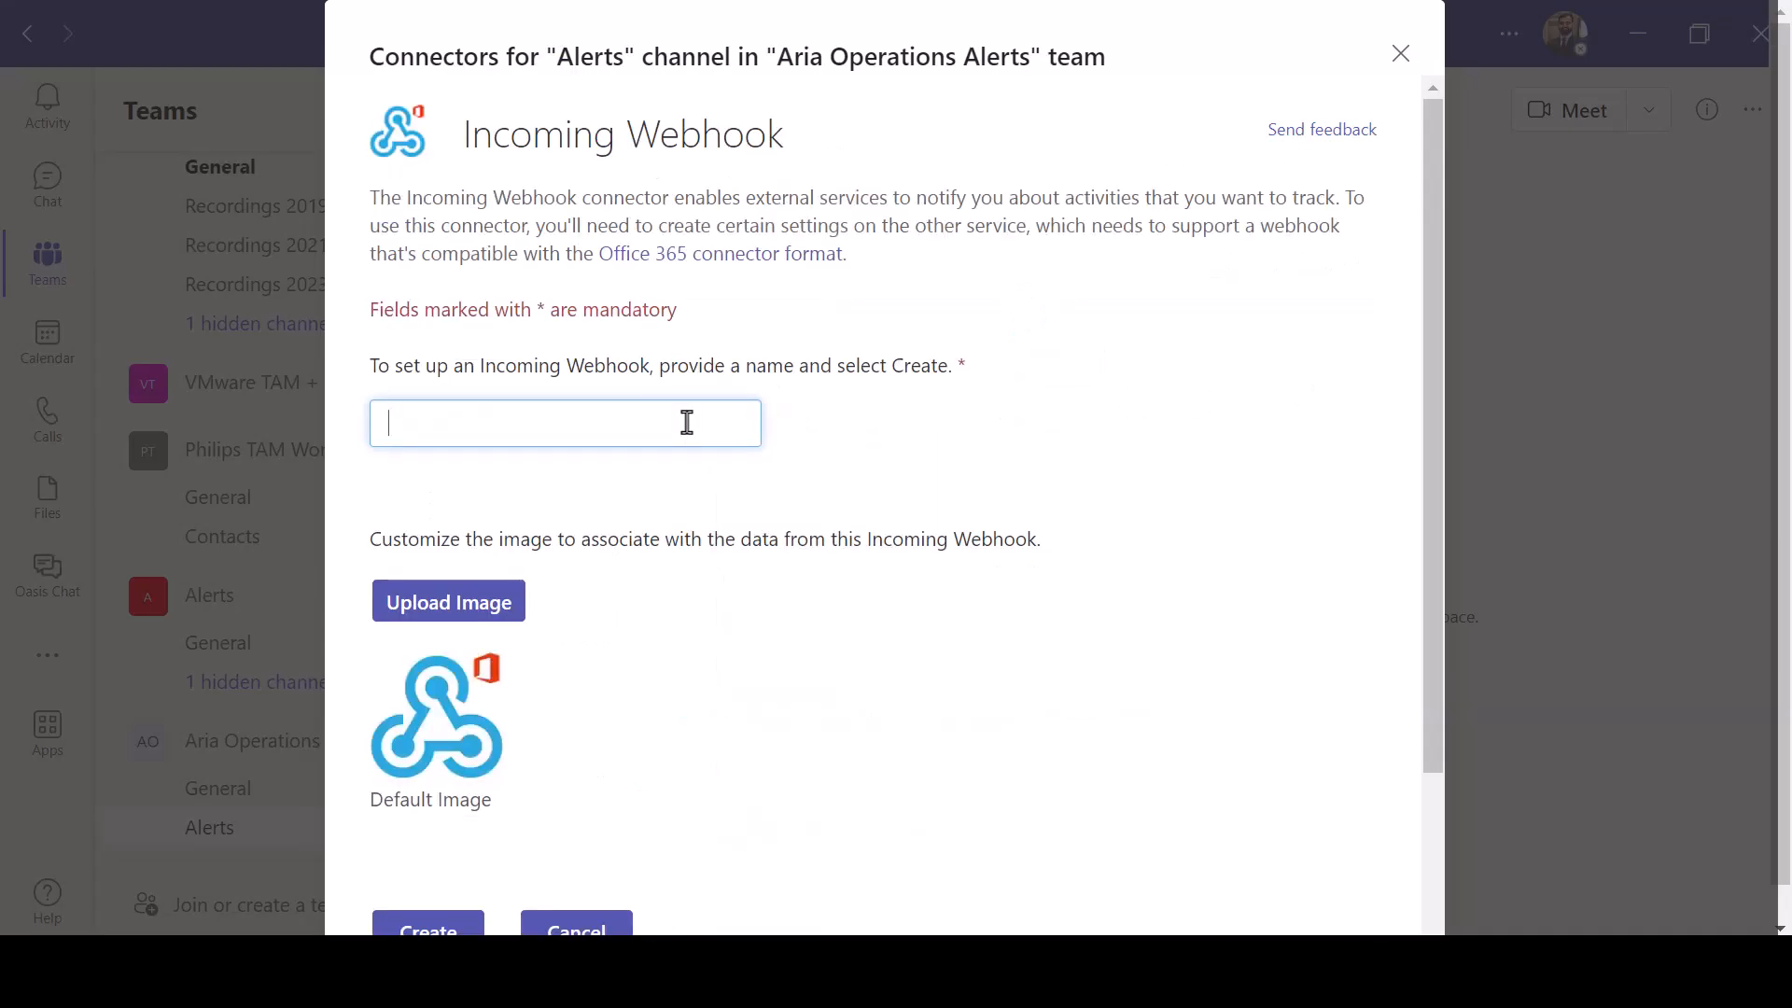
{"action": "type", "text": "Aria Ops webhook"}
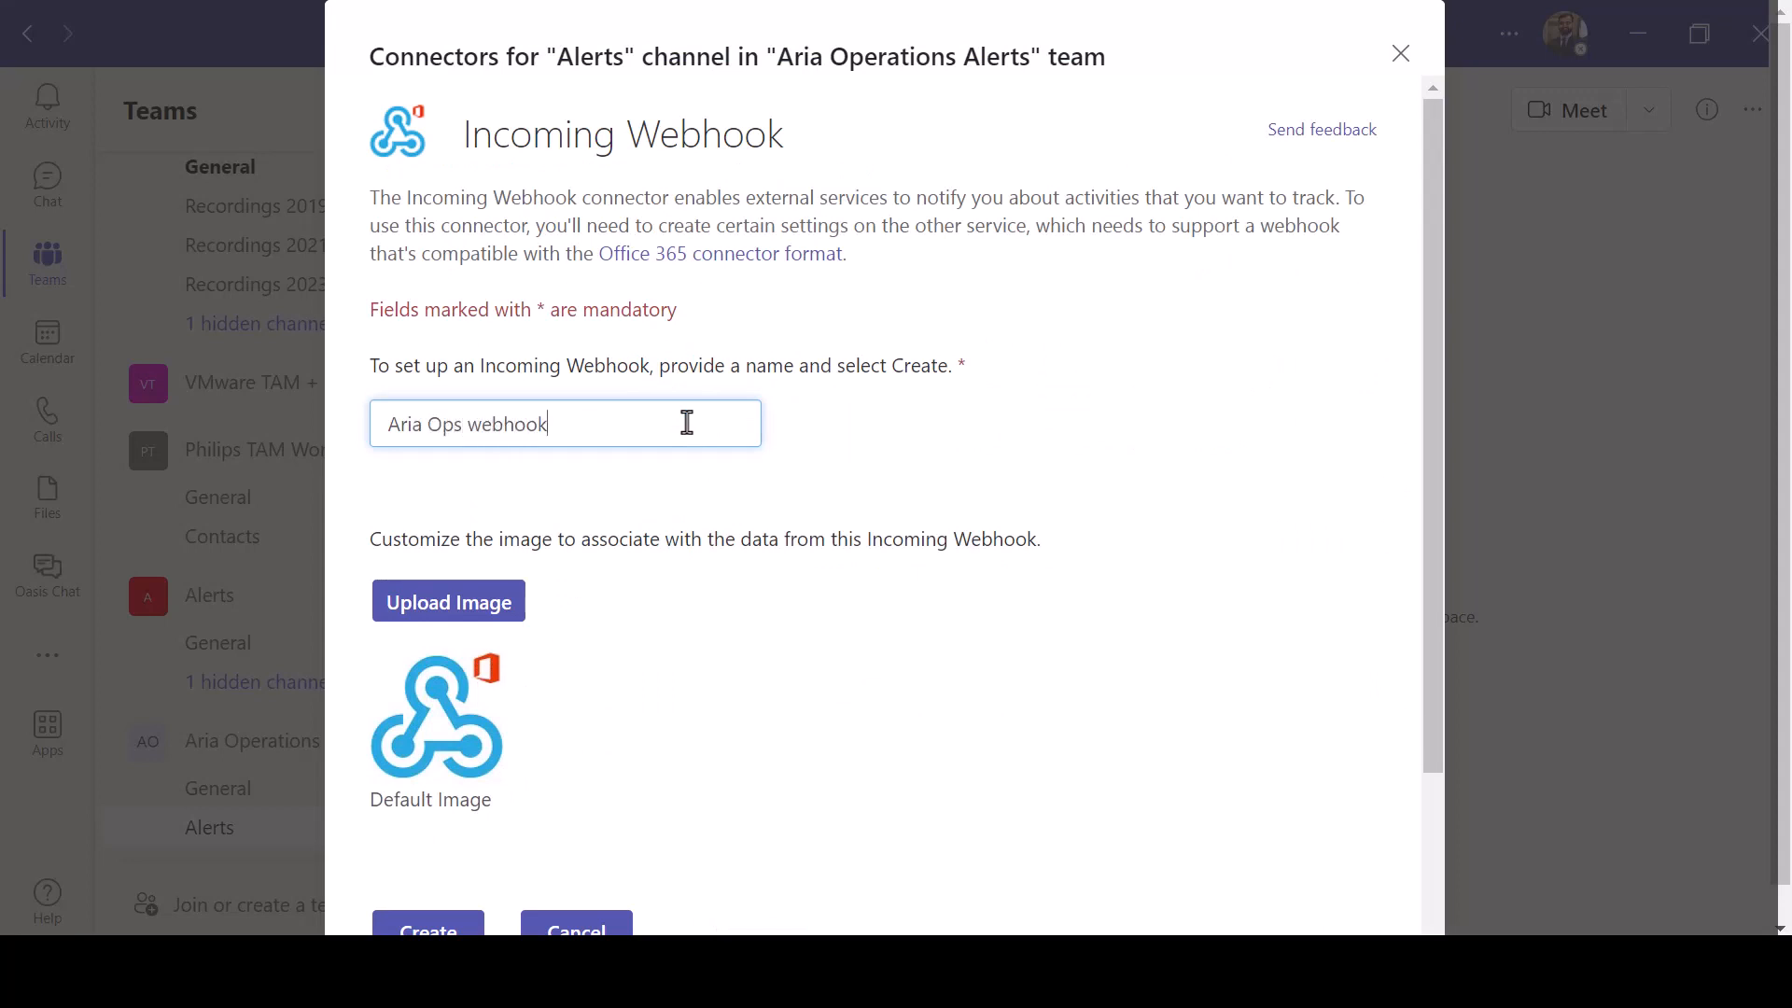
{"action": "scroll", "coordinate": [672, 584], "scroll_direction": "down", "scroll_amount": 3}
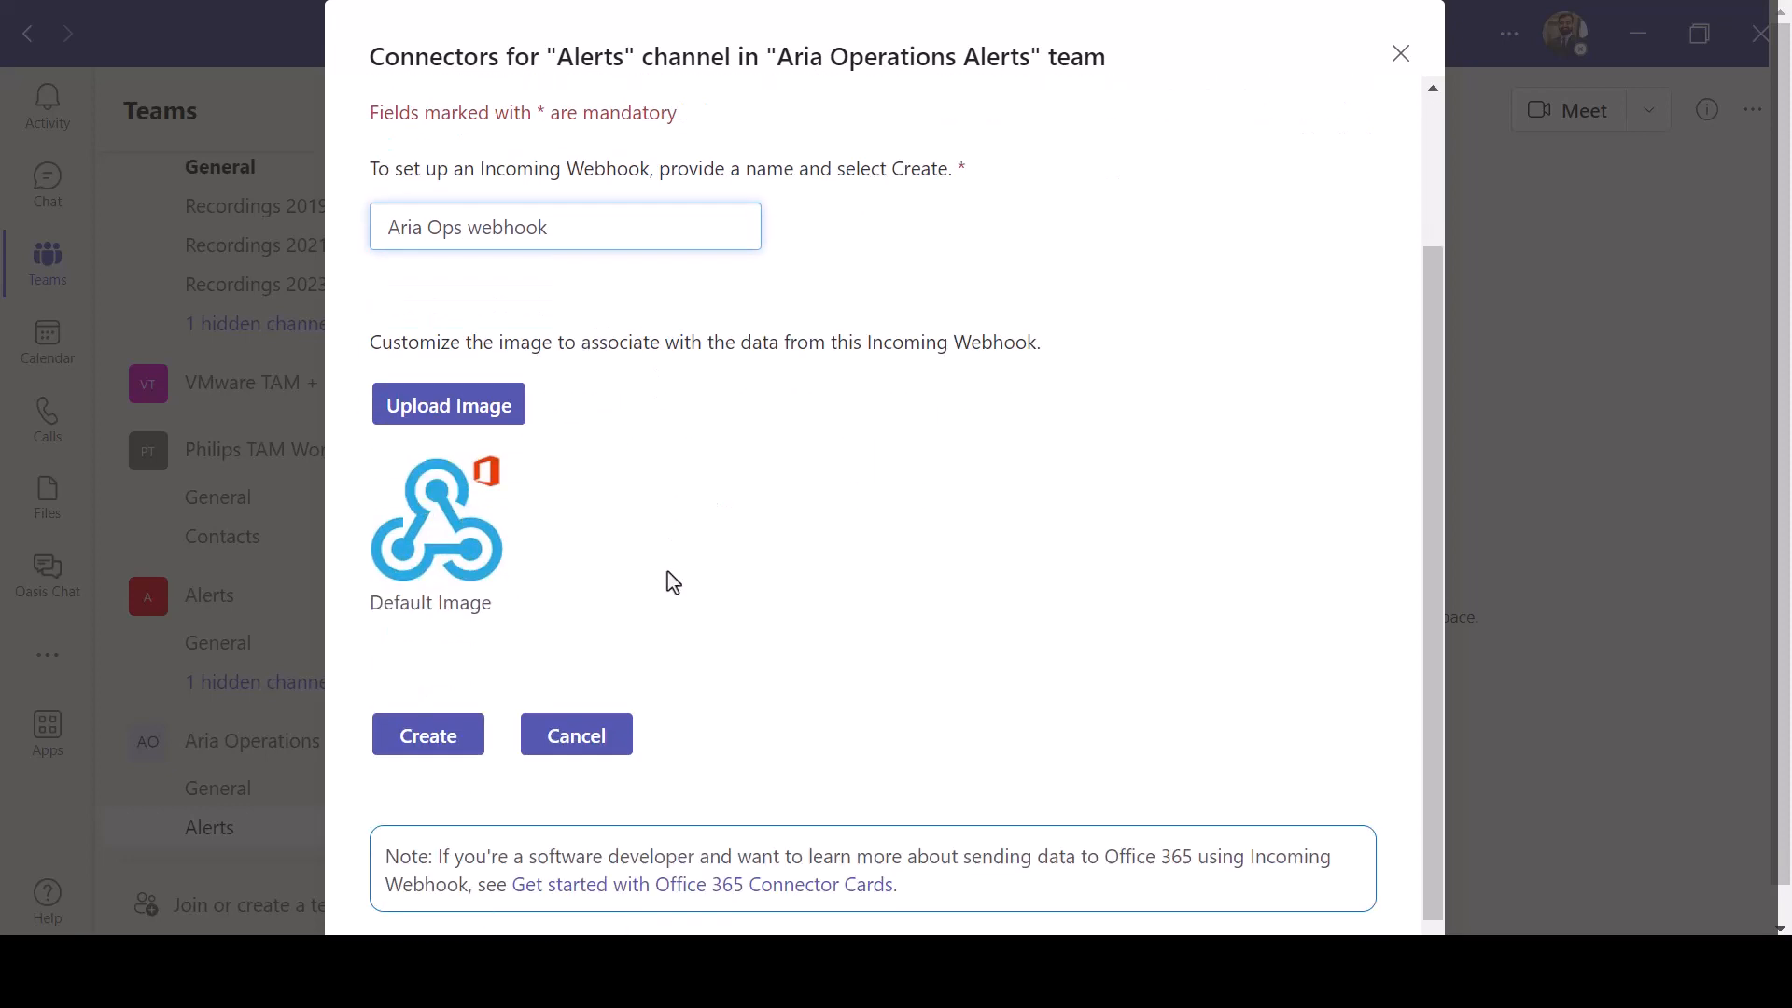
{"action": "left_click", "coordinate": [432, 665]}
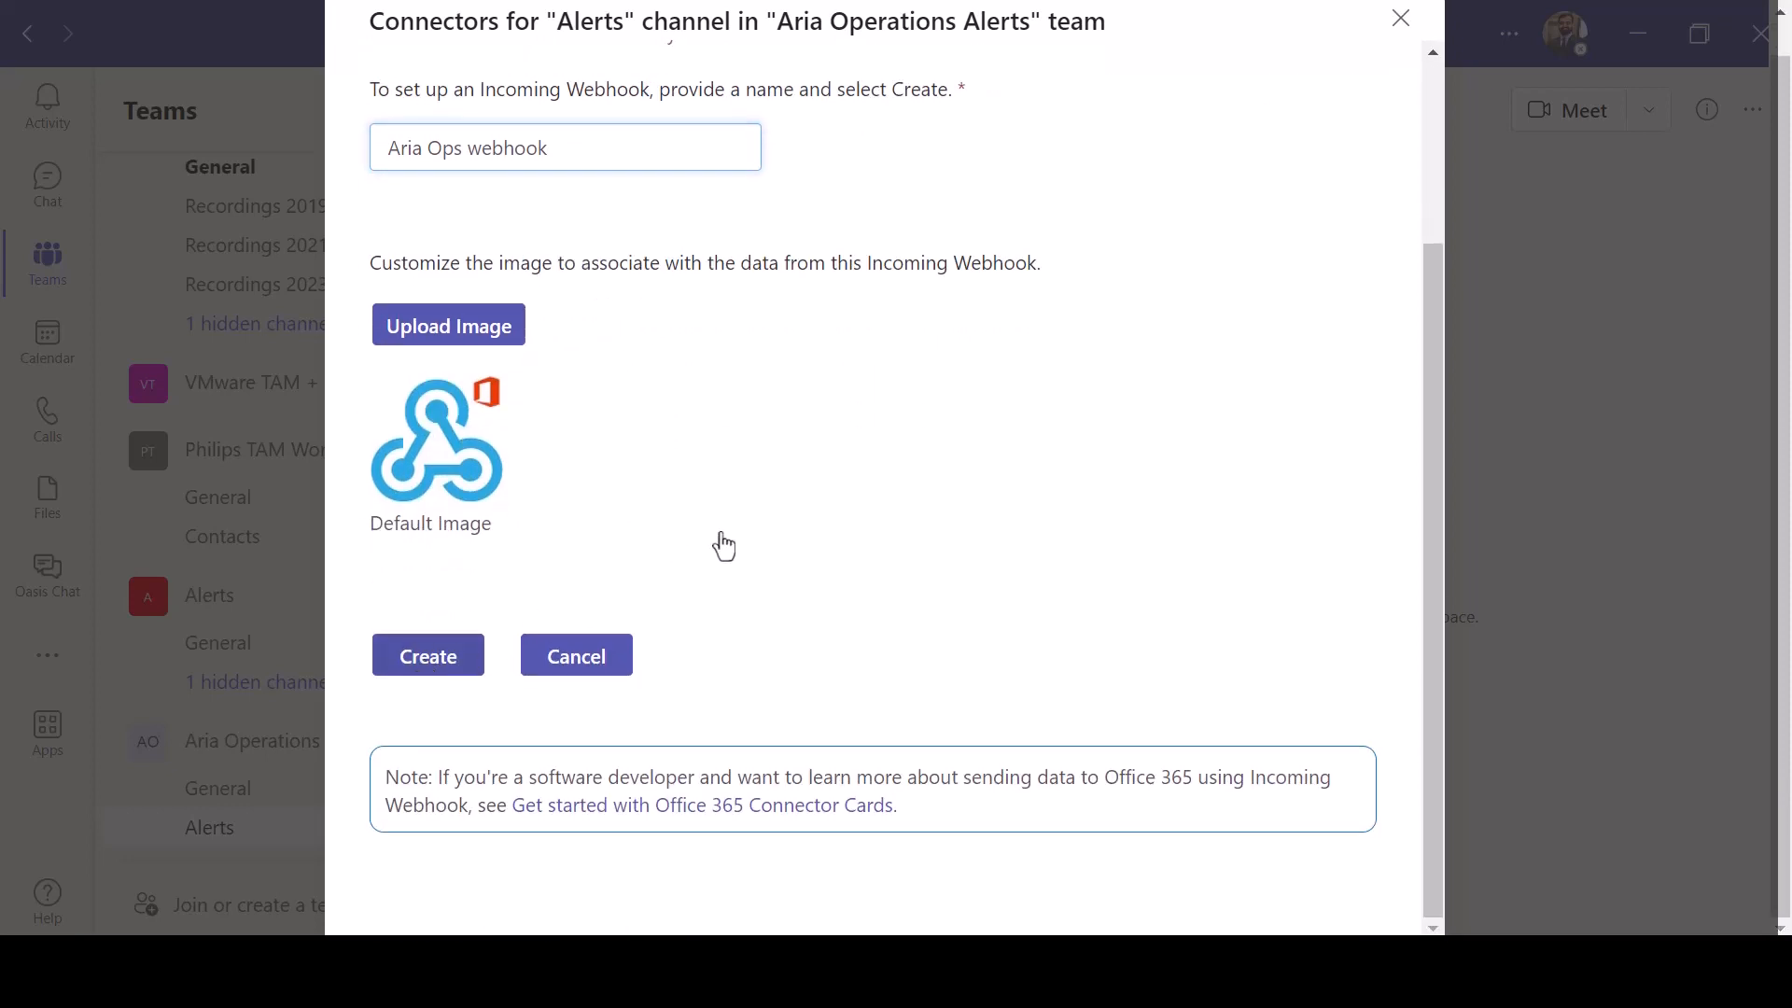
{"action": "left_click", "coordinate": [790, 512]}
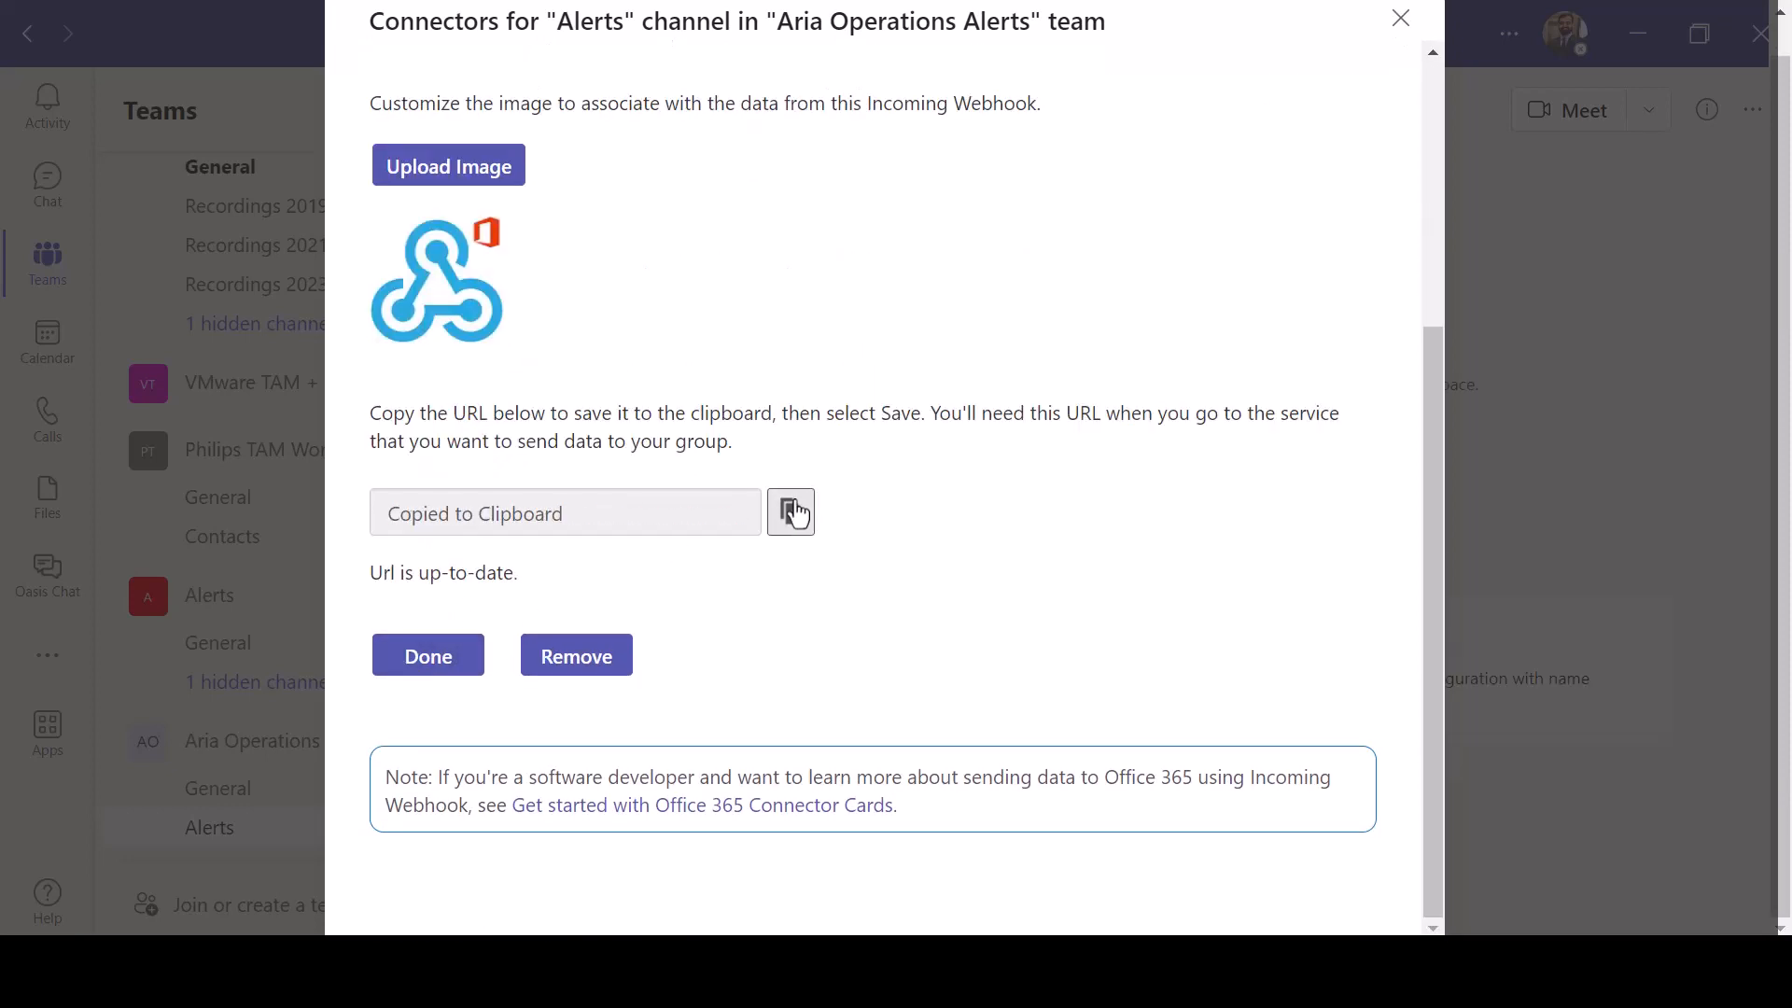
{"action": "left_click", "coordinate": [449, 666]}
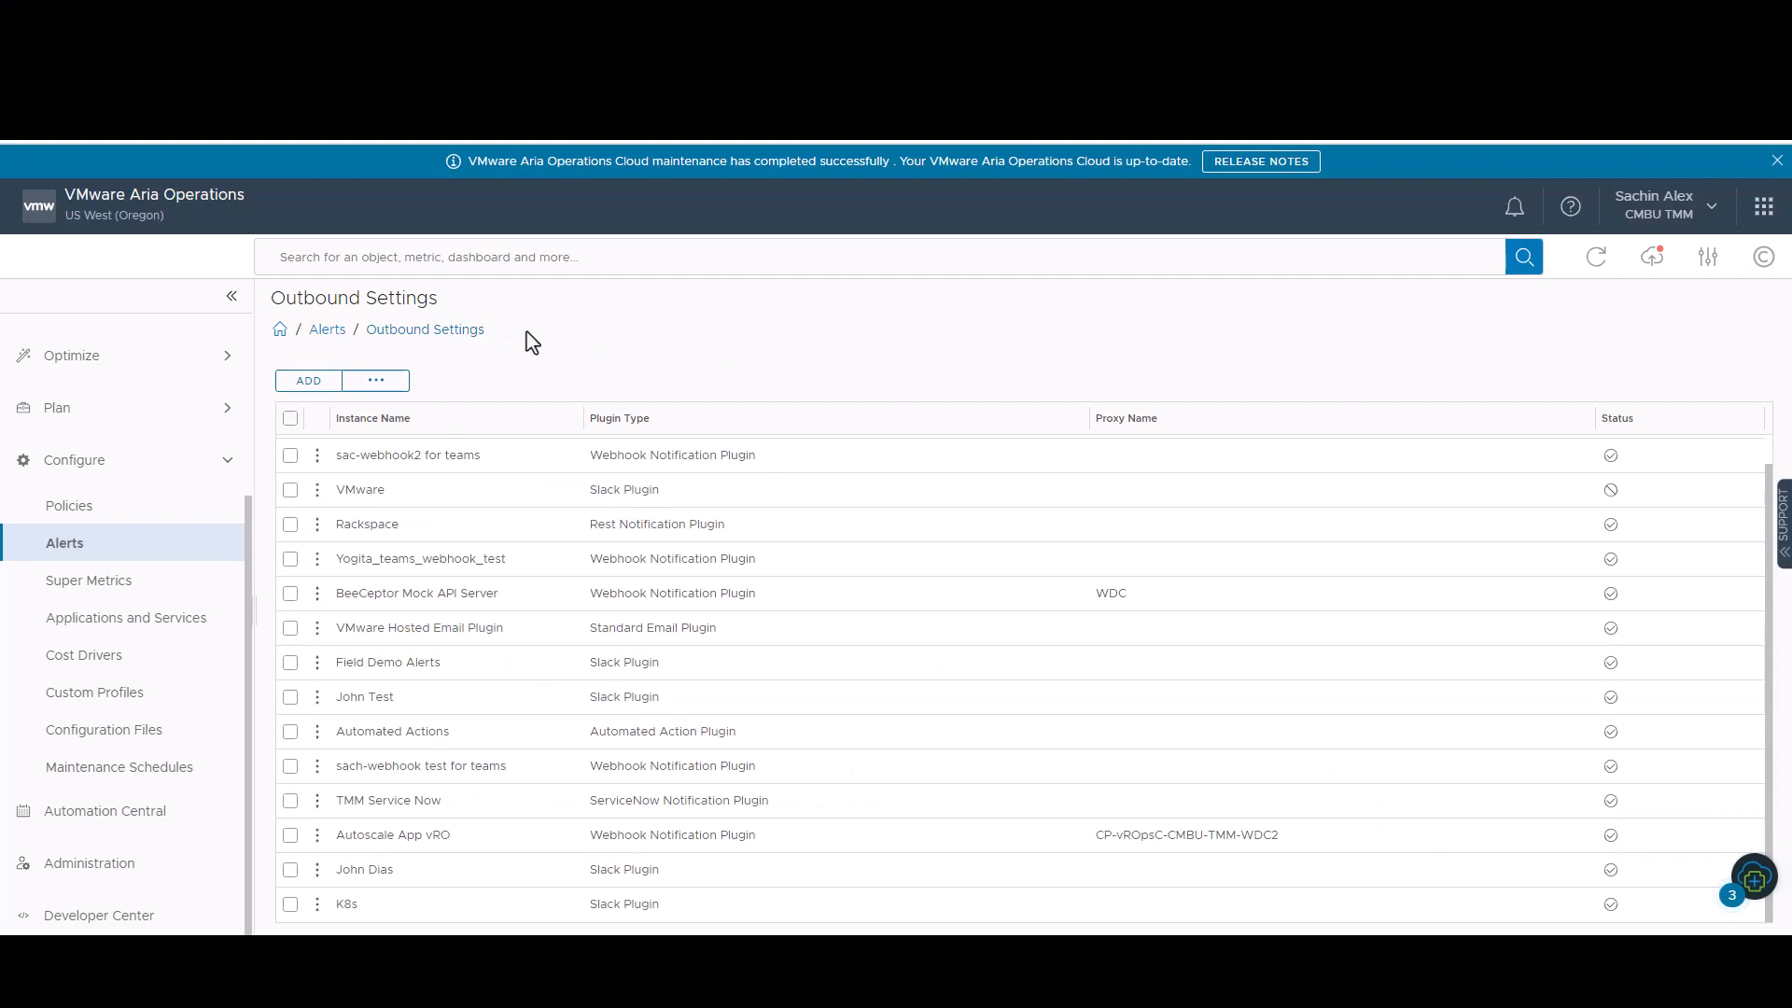
Switch to VMware Aria Operations and start a new alert notification named "Teams- Webhook", keeping the default criteria.
{"action": "left_click", "coordinate": [127, 551]}
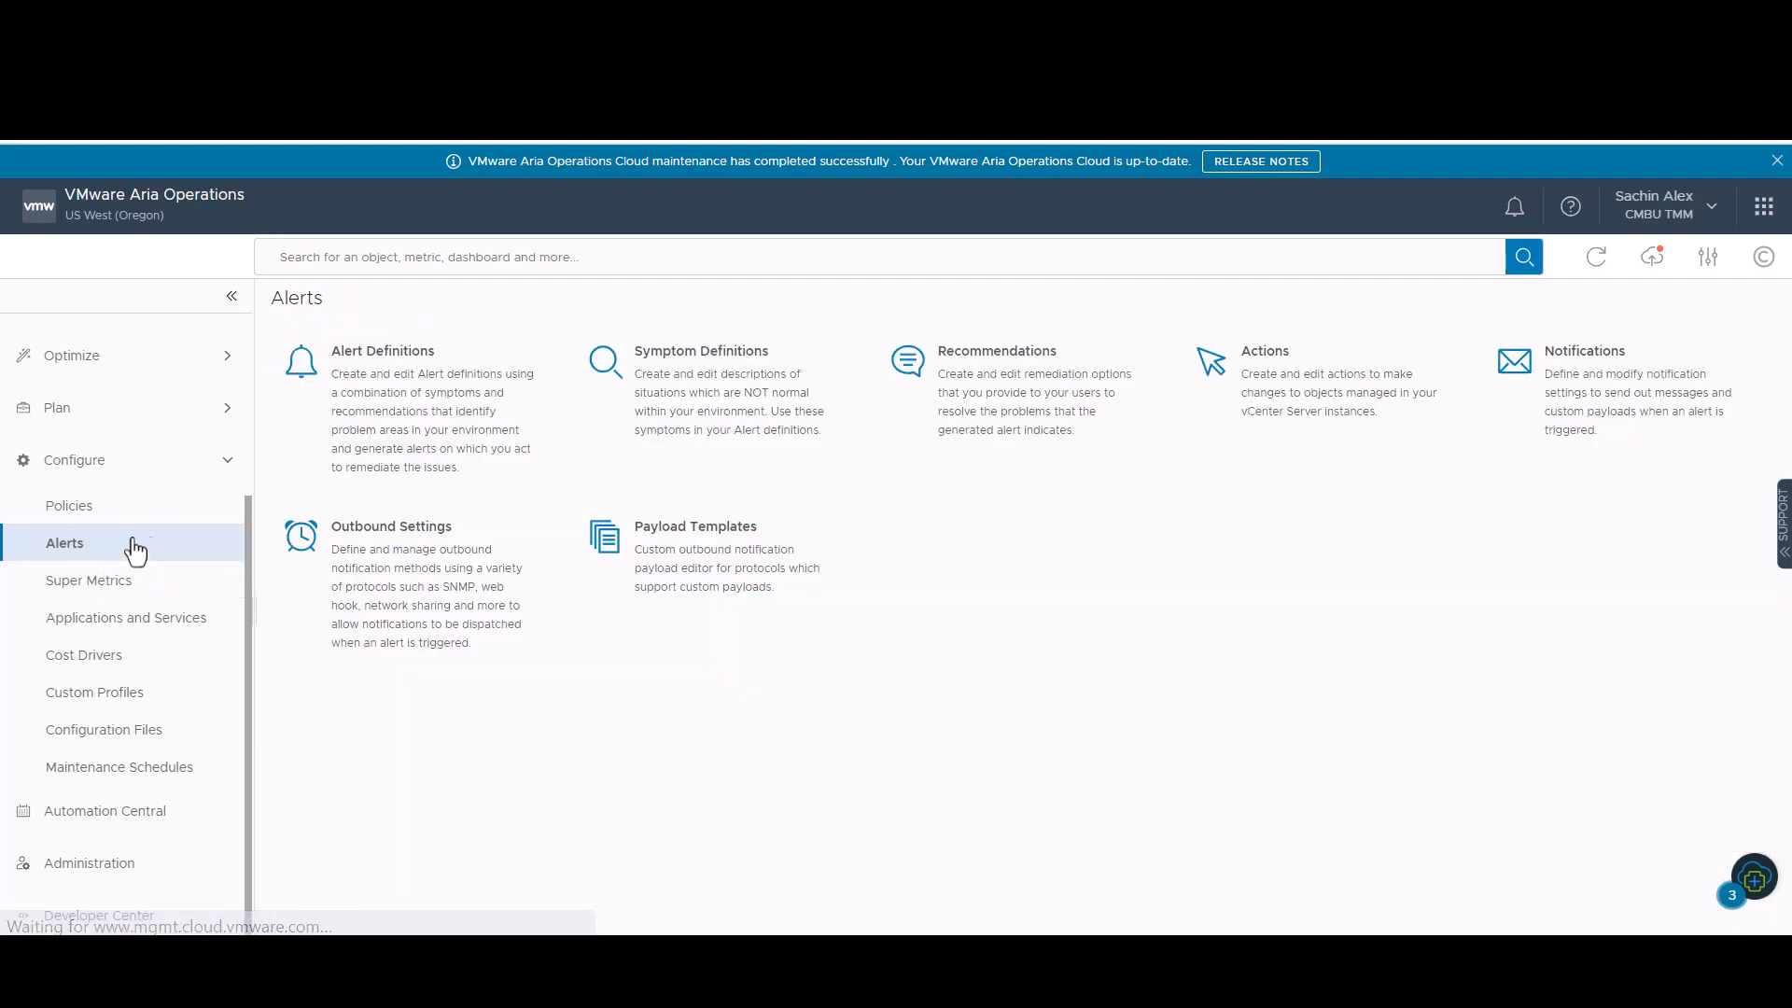
{"action": "left_click", "coordinate": [1650, 417]}
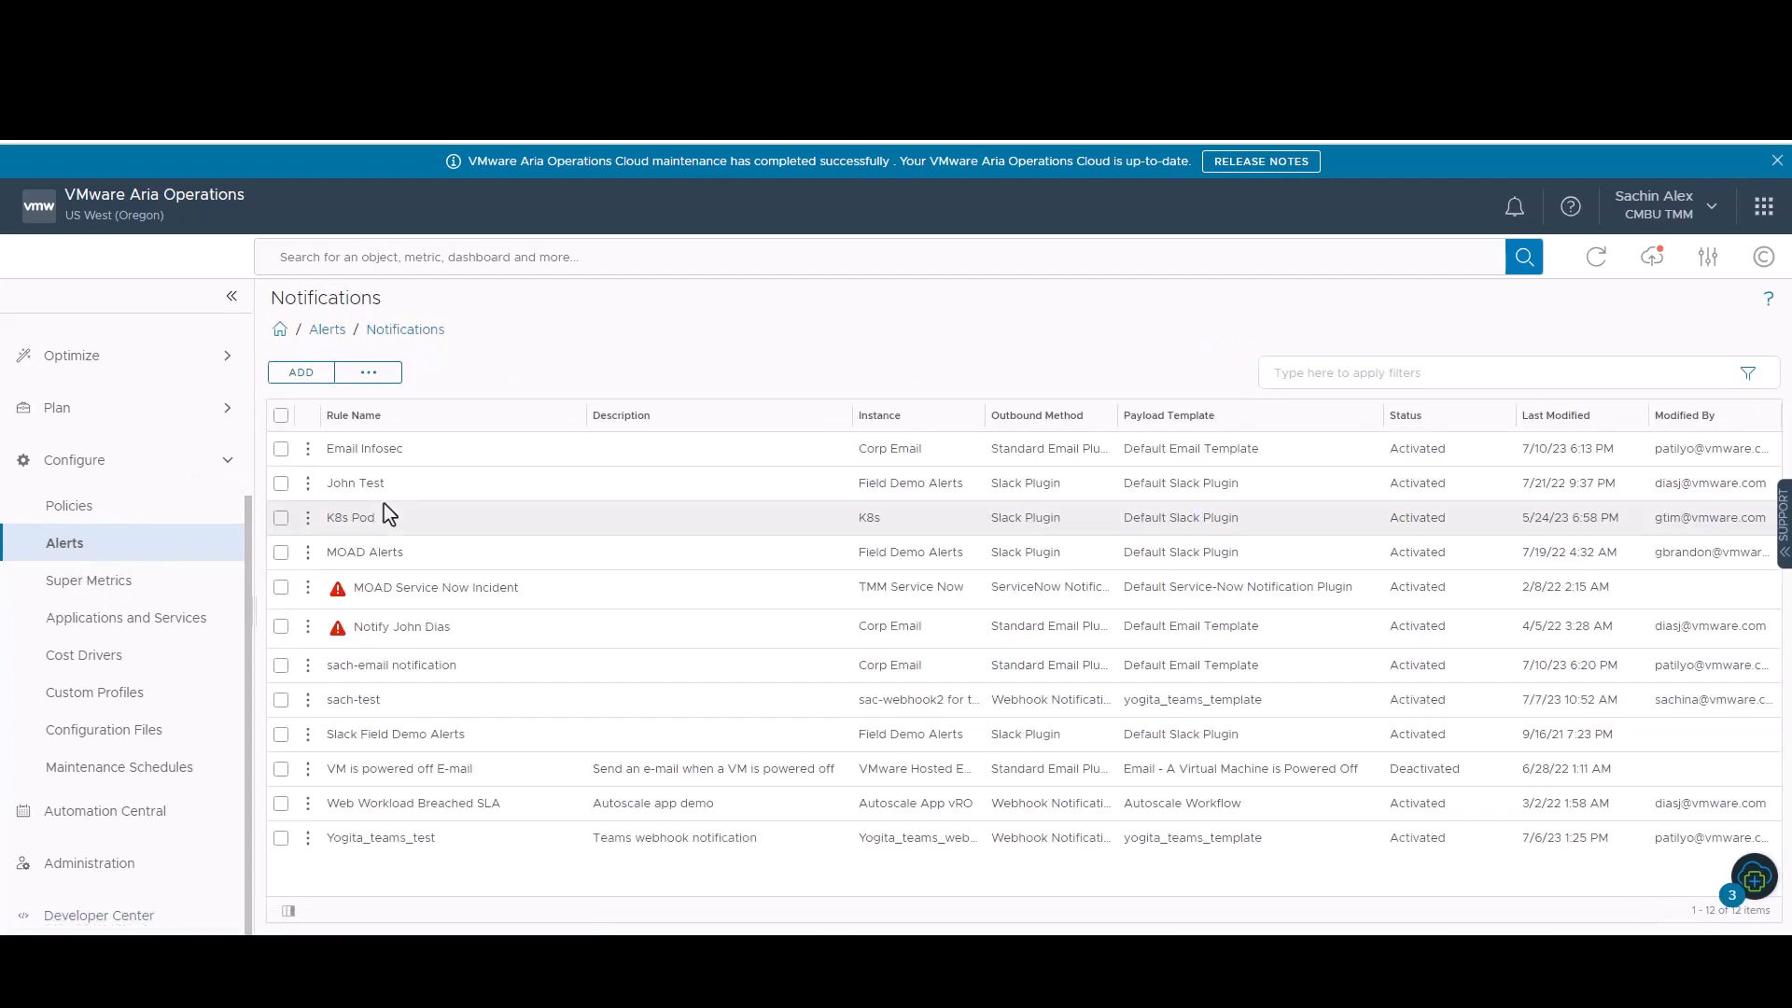
{"action": "left_click", "coordinate": [298, 381]}
{"action": "left_click", "coordinate": [615, 440]}
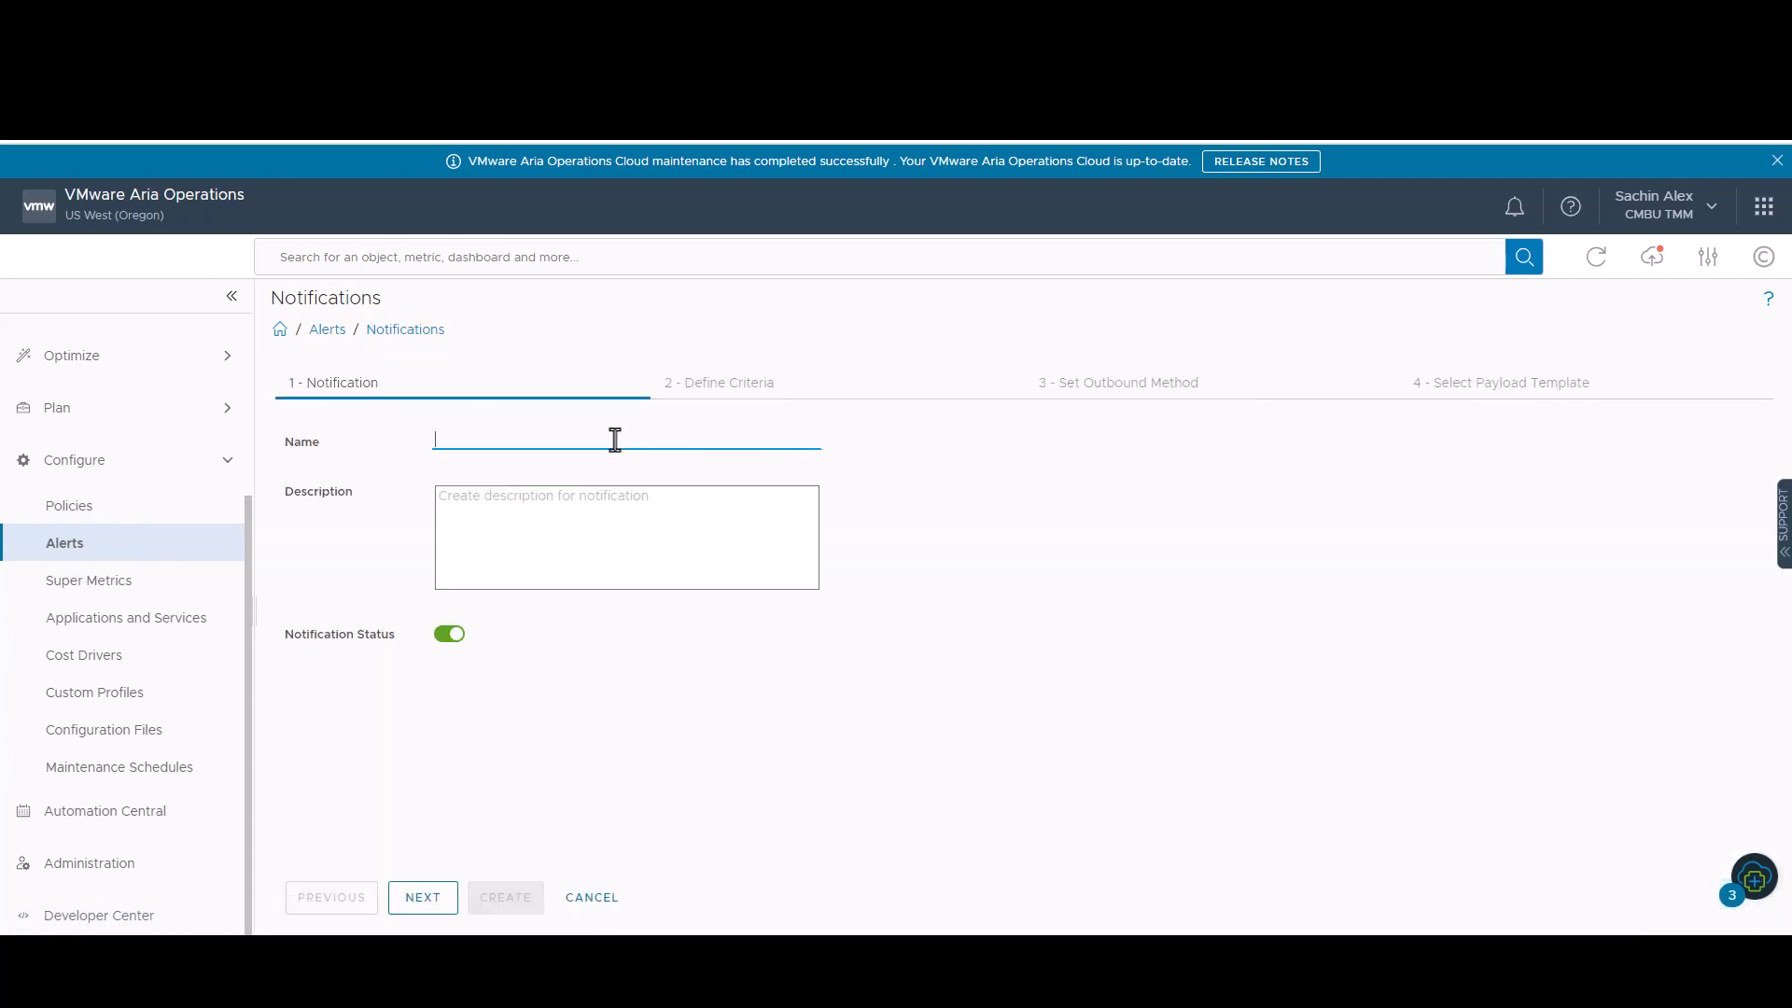
{"action": "key", "text": "BackSpace"}
{"action": "type", "text": "Teams- Webhook"}
{"action": "left_click", "coordinate": [417, 910]}
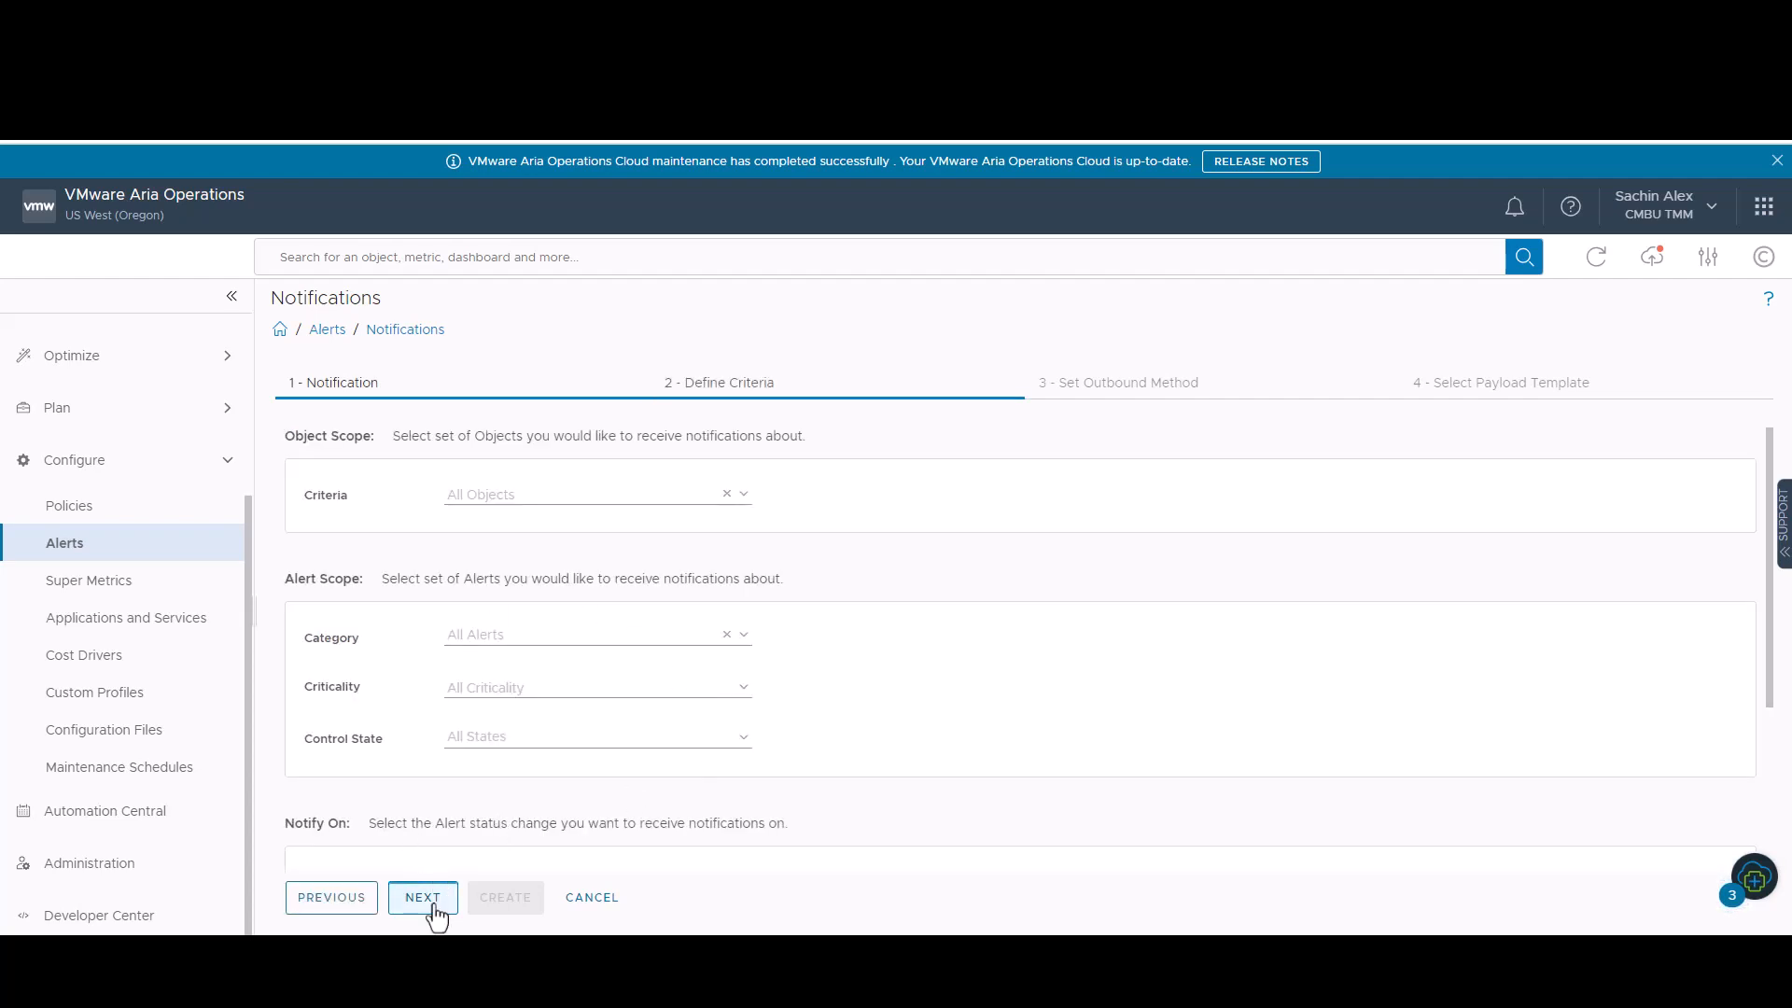
{"action": "left_click", "coordinate": [429, 898]}
Set the notification's outbound method to Webhook Notification Plugin and check the available instances.
{"action": "left_click", "coordinate": [674, 495]}
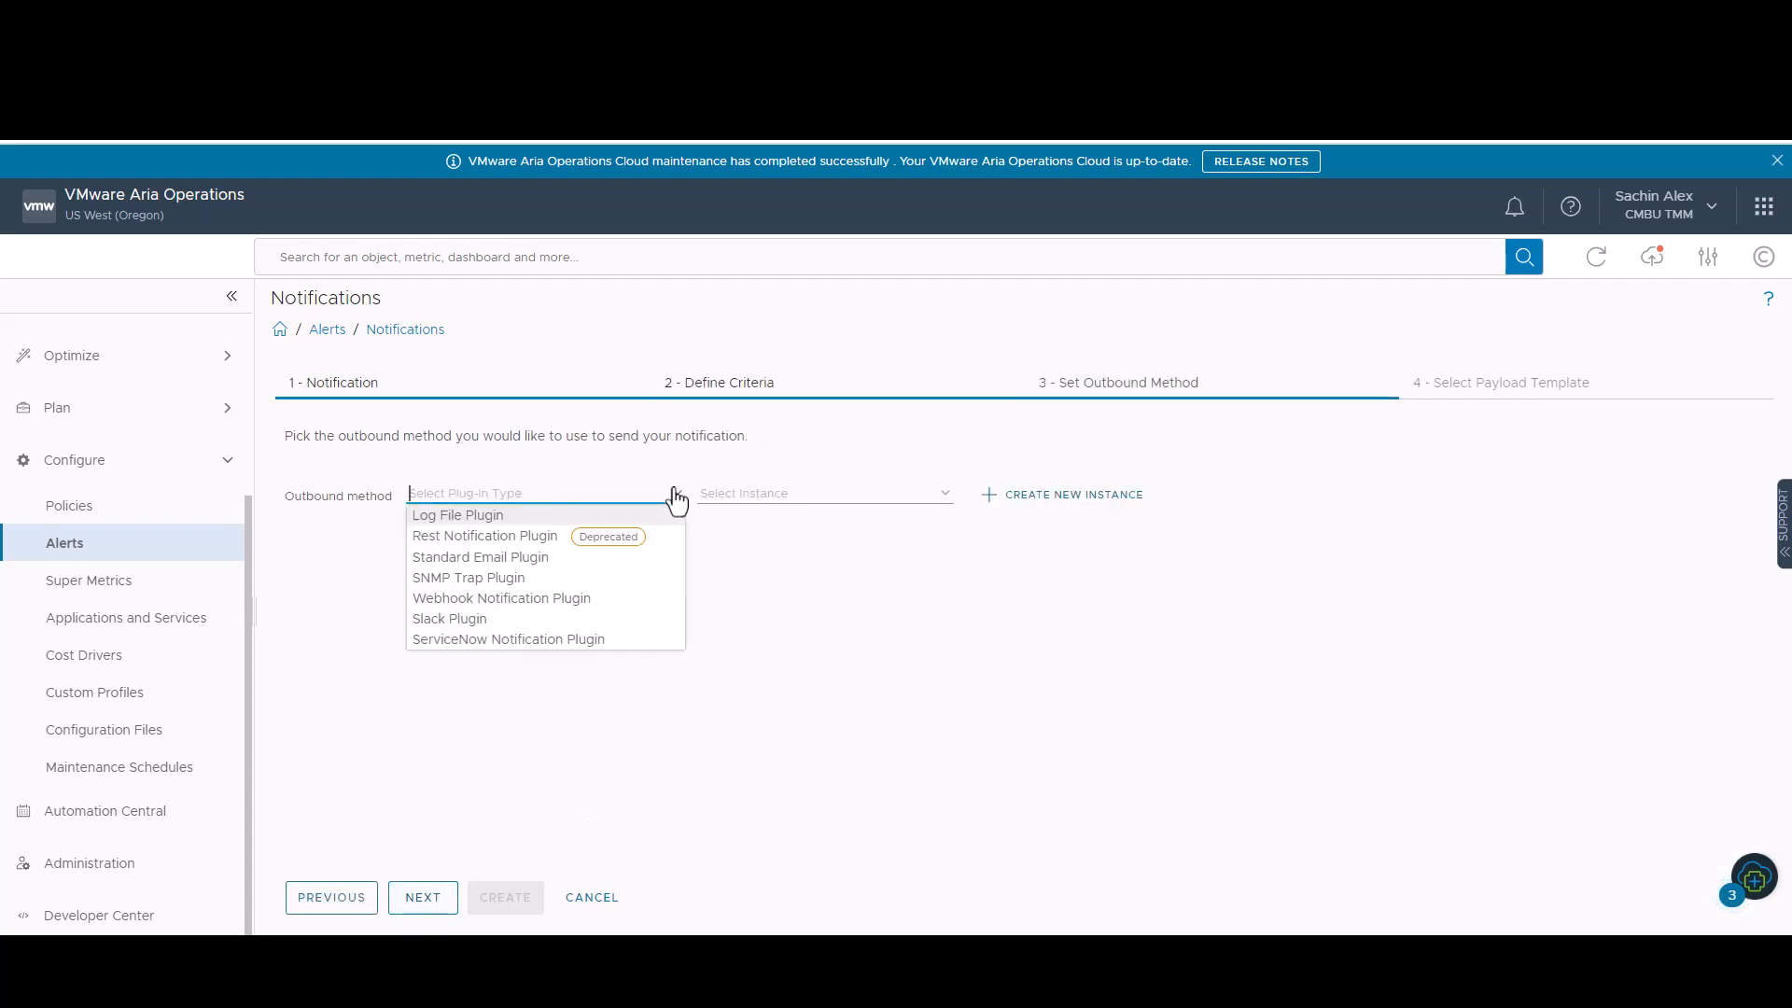
{"action": "left_click", "coordinate": [509, 601]}
{"action": "left_click", "coordinate": [933, 500]}
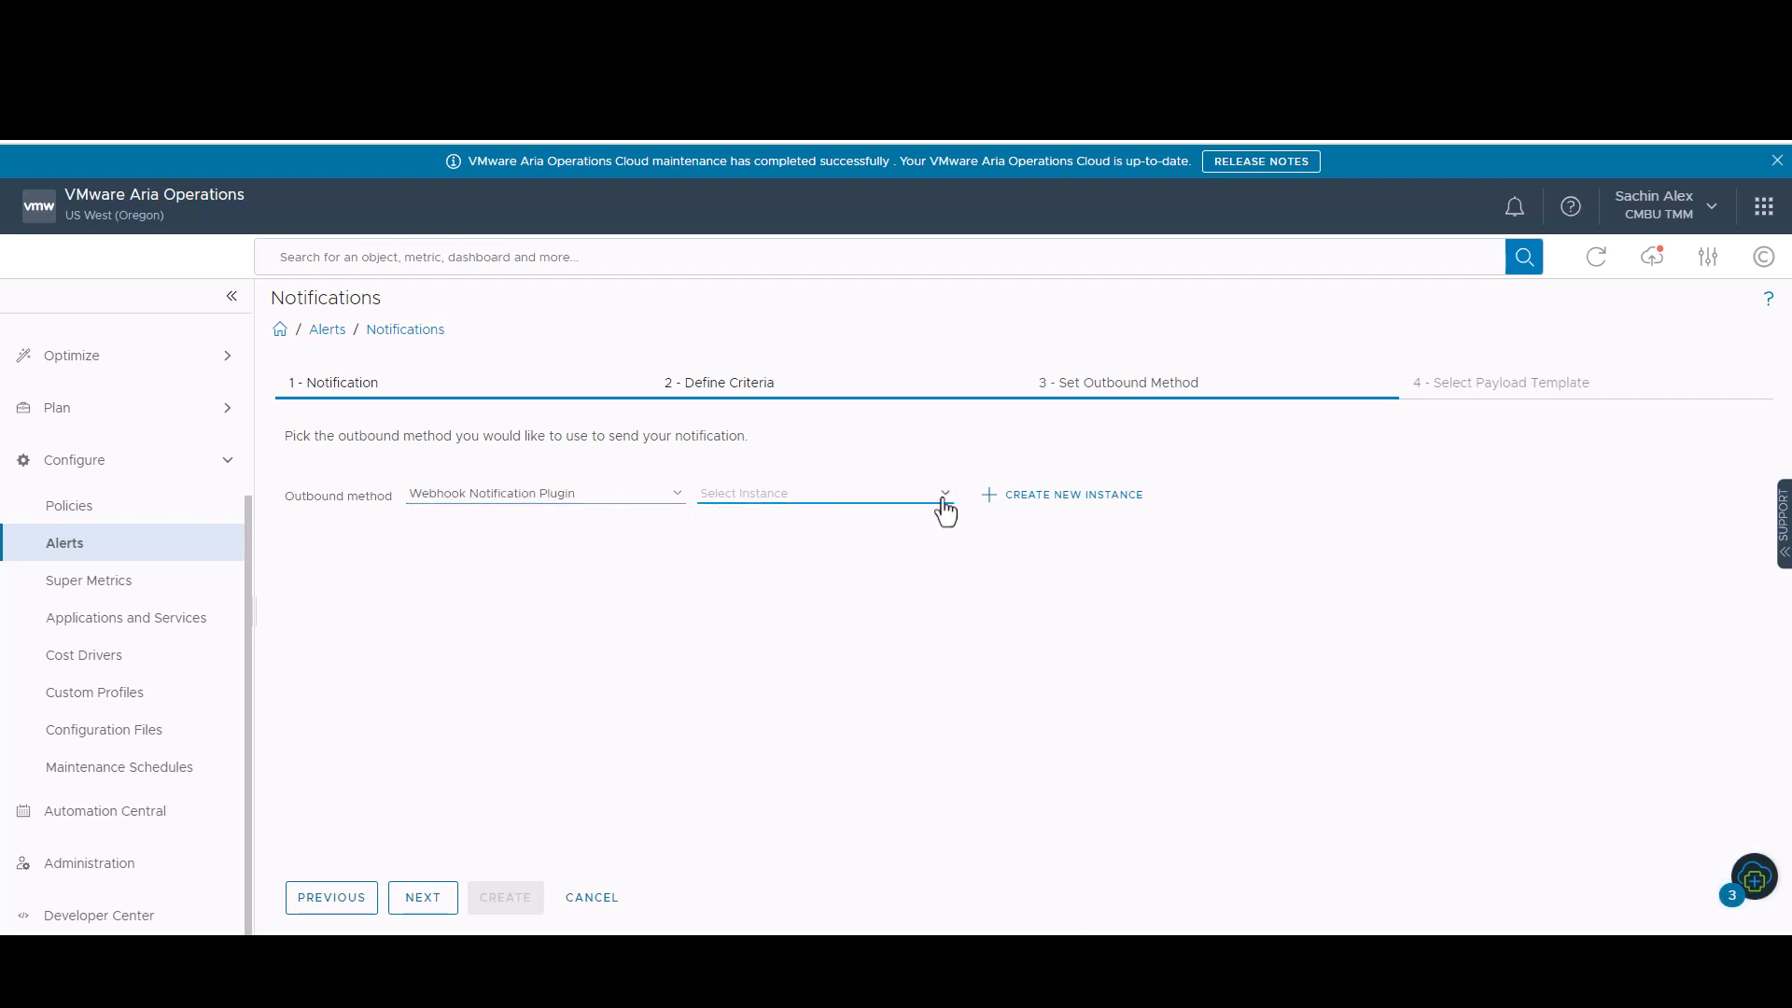
{"action": "left_click", "coordinate": [944, 507]}
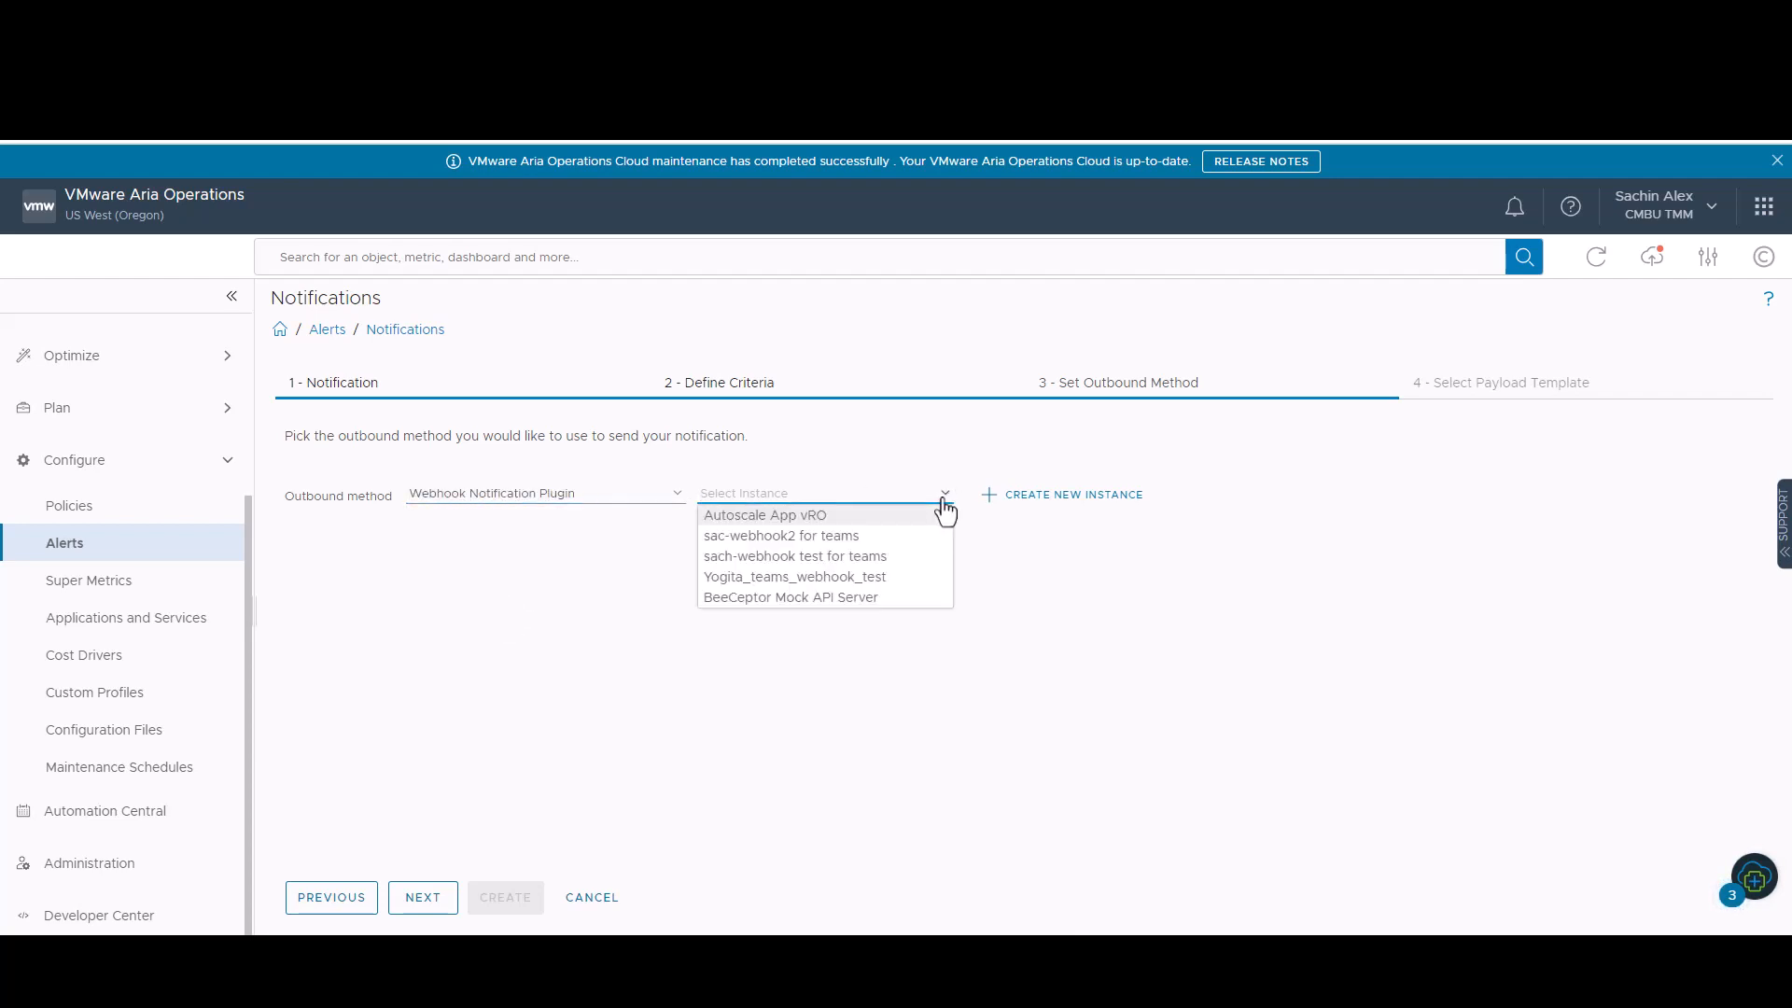
Create and save a webhook instance named "sach-teams webhook" using the copied Teams webhook URL, proceeding despite the server test.
{"action": "left_click", "coordinate": [1027, 494]}
{"action": "left_click", "coordinate": [612, 553]}
{"action": "type", "text": "sach-teams webhook"}
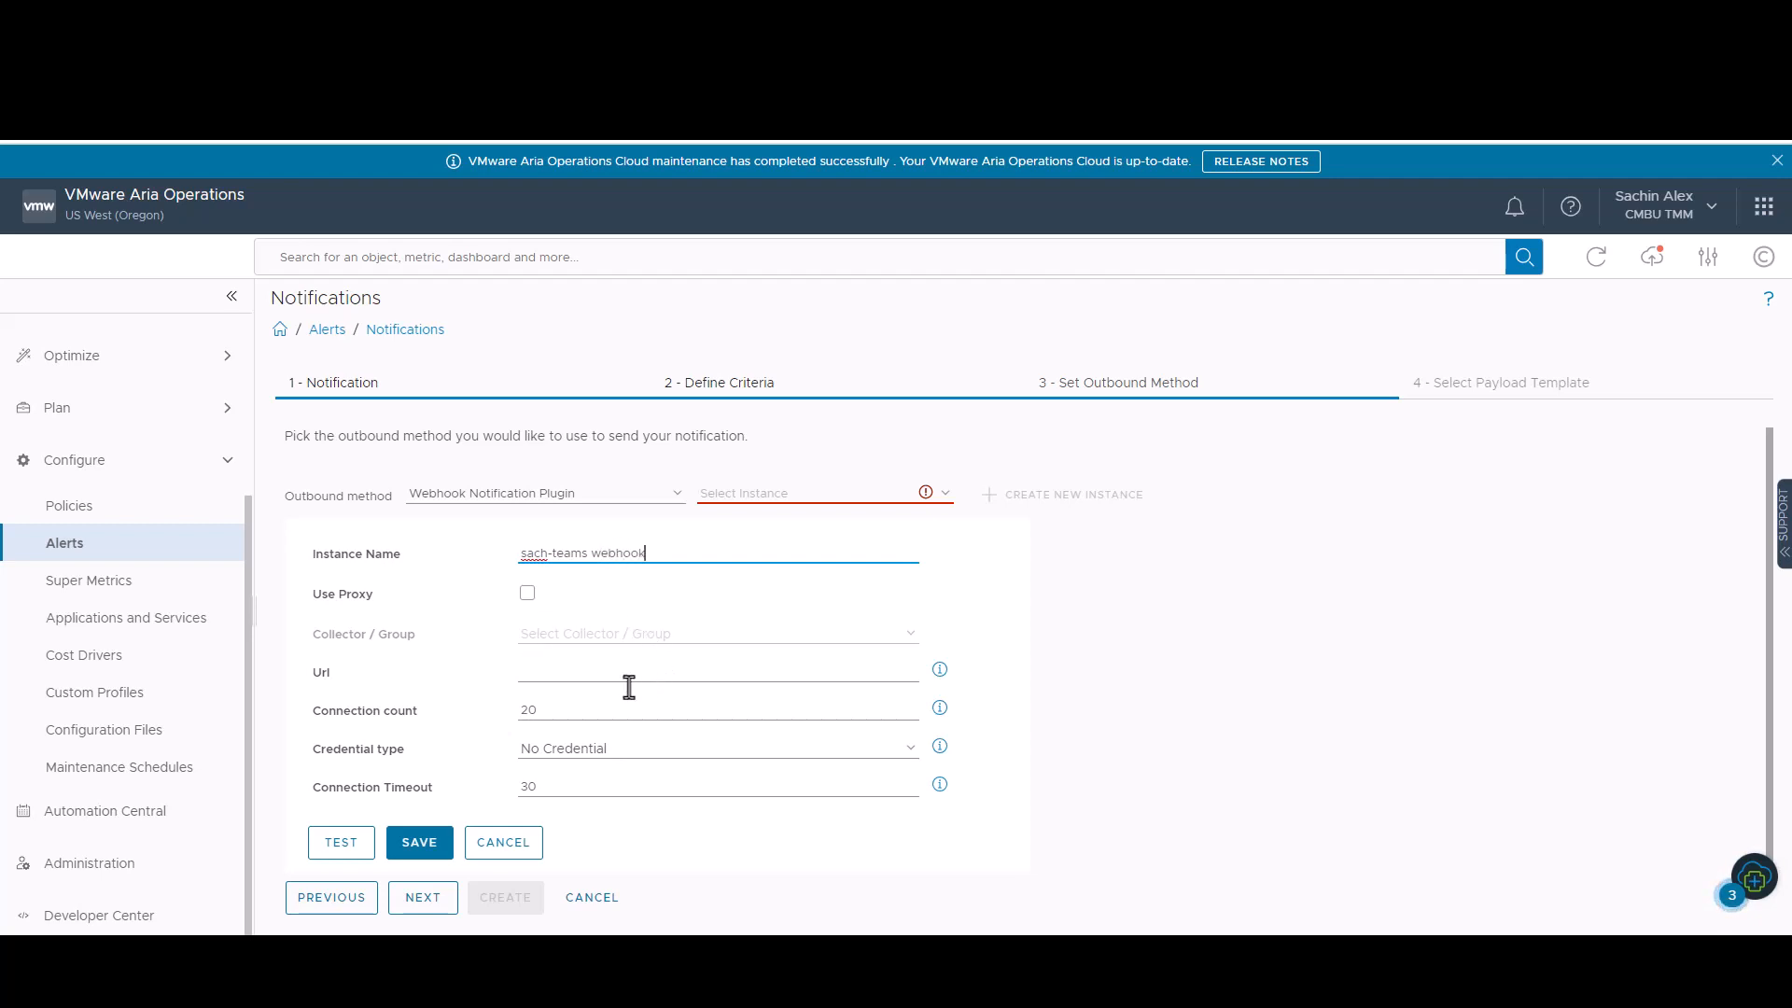
{"action": "left_click", "coordinate": [580, 680]}
{"action": "key", "text": "ctrl+v"}
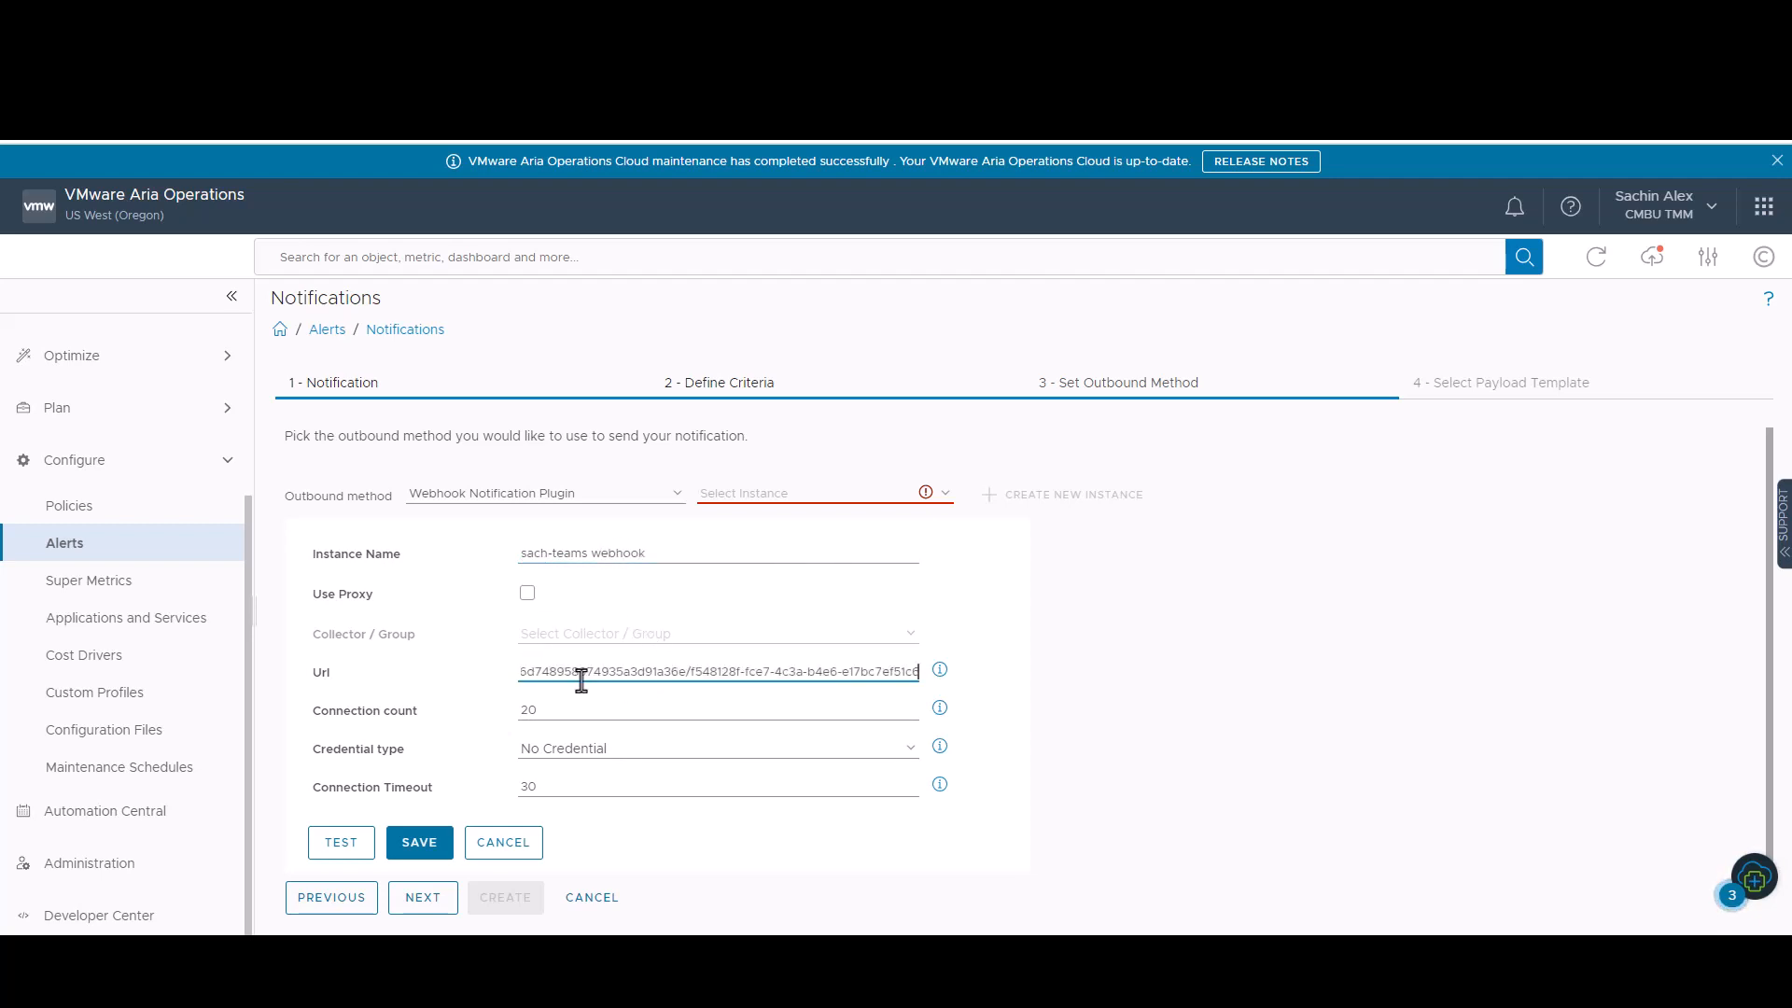
{"action": "left_click", "coordinate": [414, 846]}
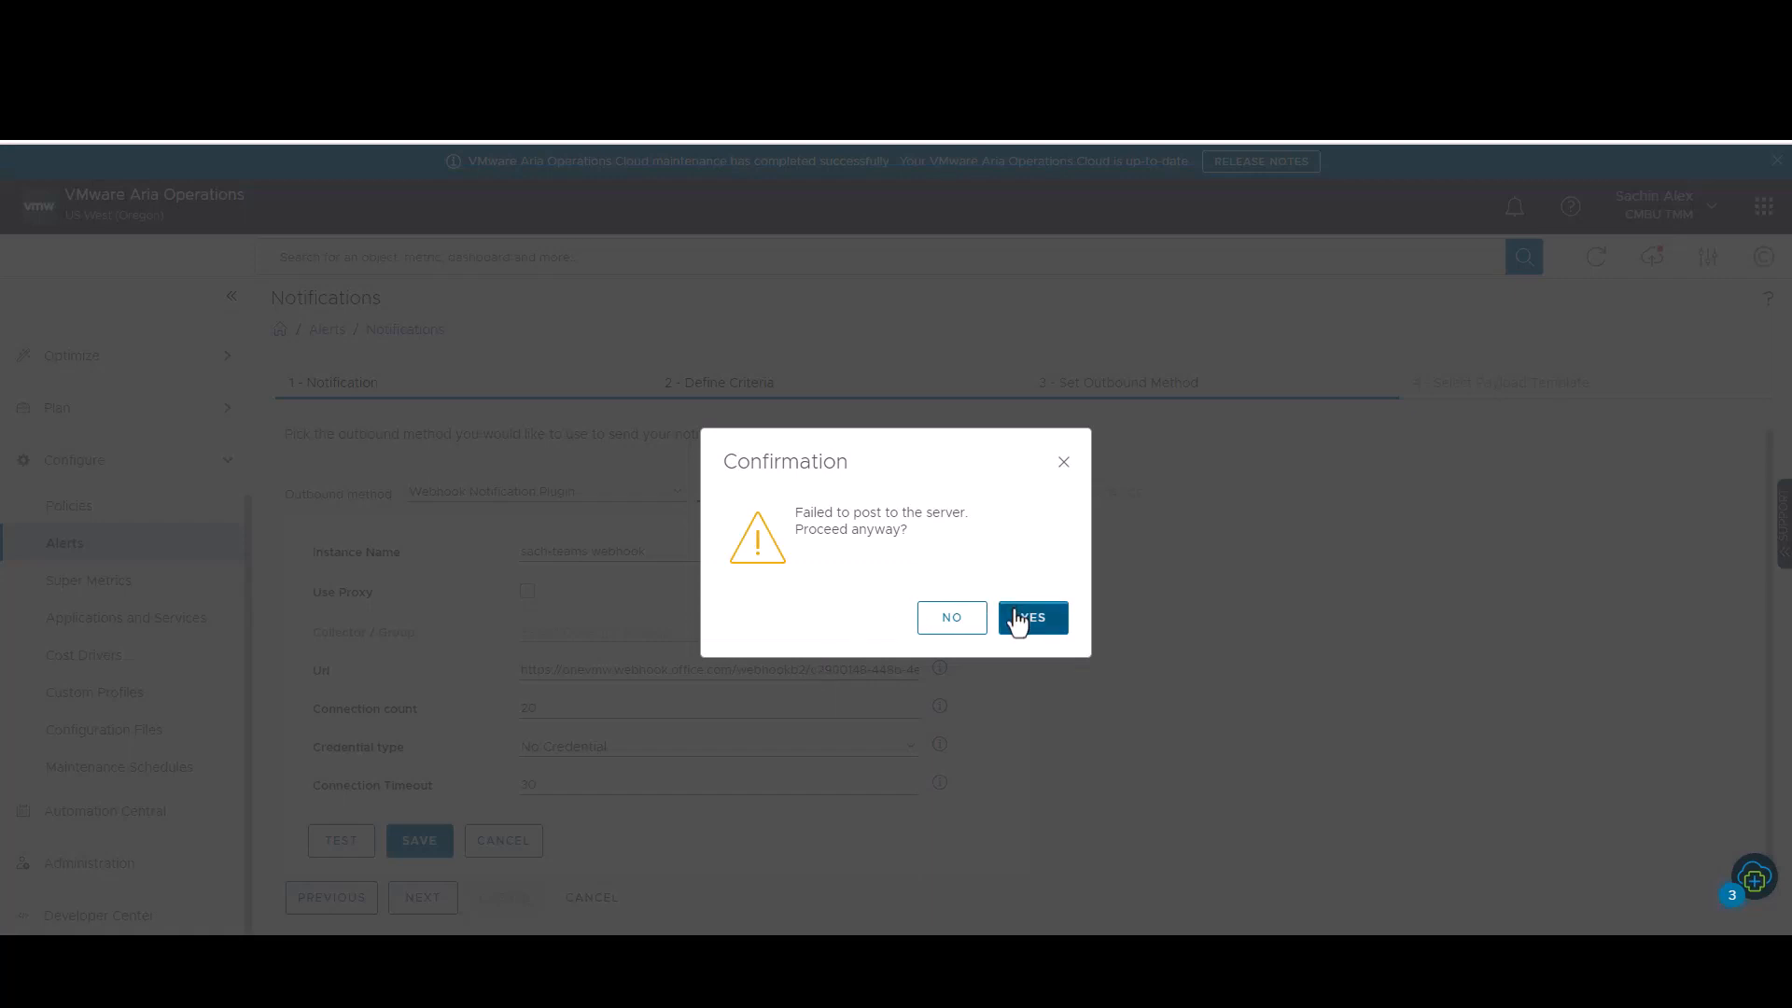
{"action": "left_click", "coordinate": [1019, 618]}
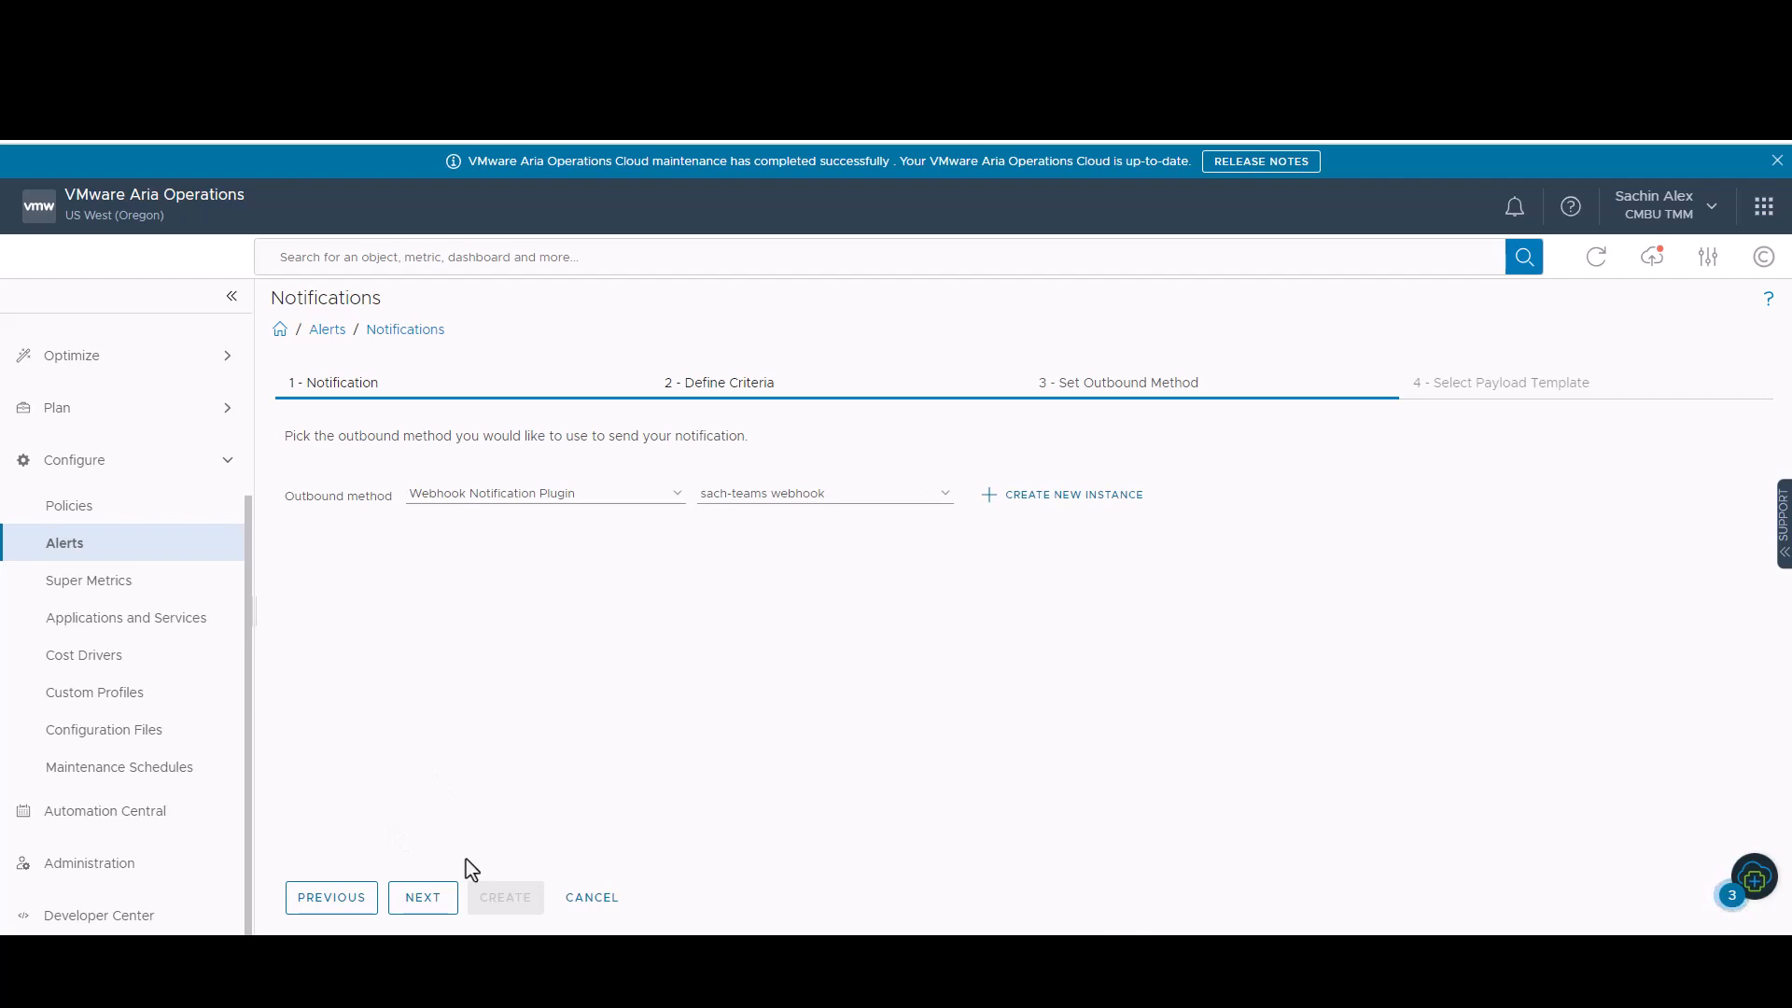
Select yogita_teams_template as the payload template, review its details and create the notification.
{"action": "left_click", "coordinate": [431, 903]}
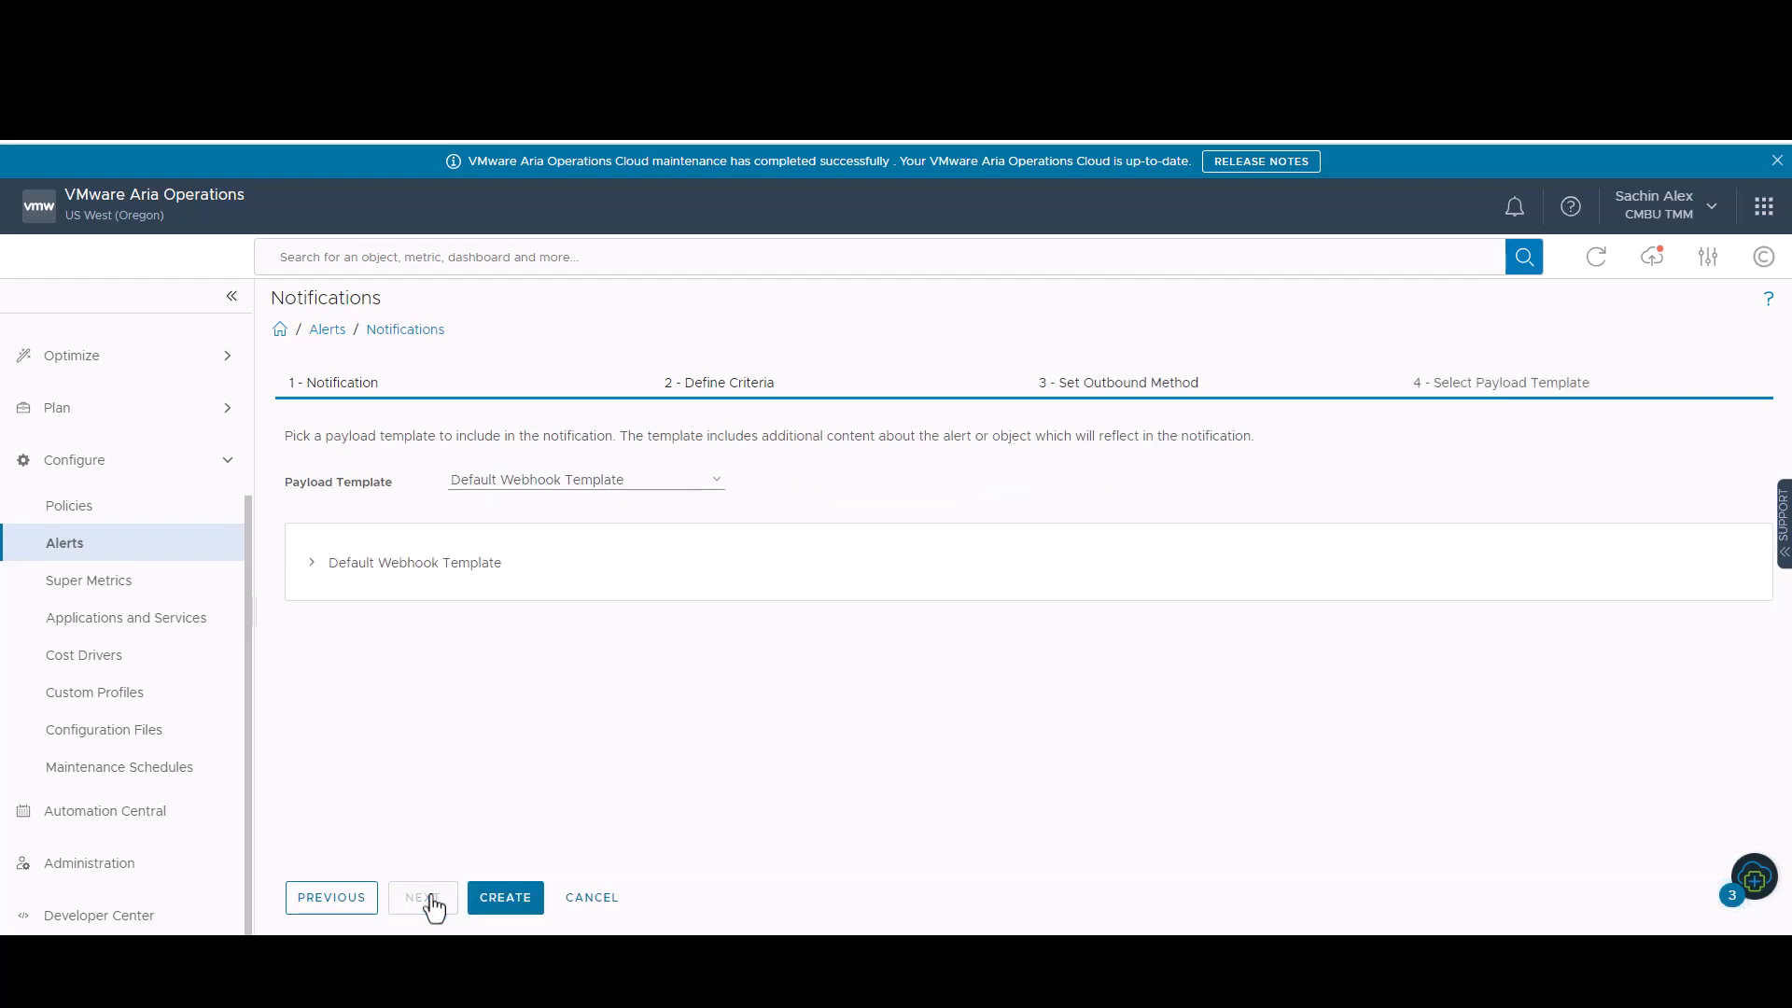
{"action": "left_click", "coordinate": [700, 480]}
{"action": "left_click", "coordinate": [611, 563]}
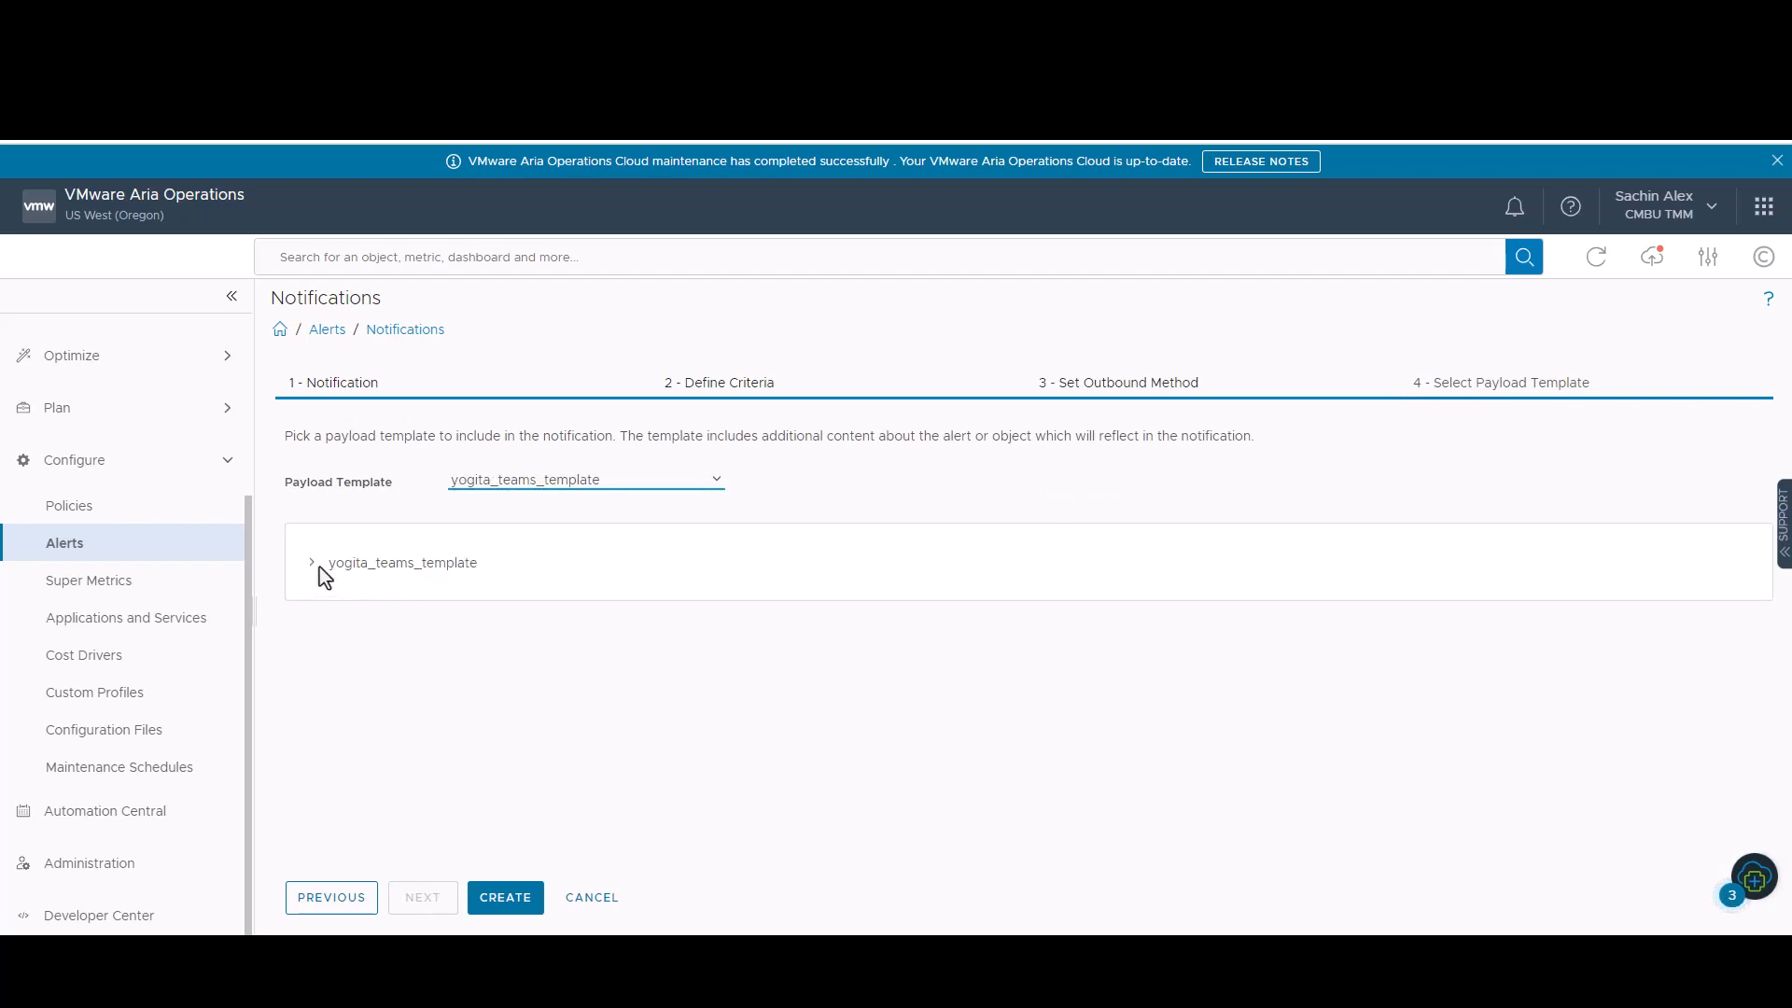
{"action": "left_click", "coordinate": [313, 571]}
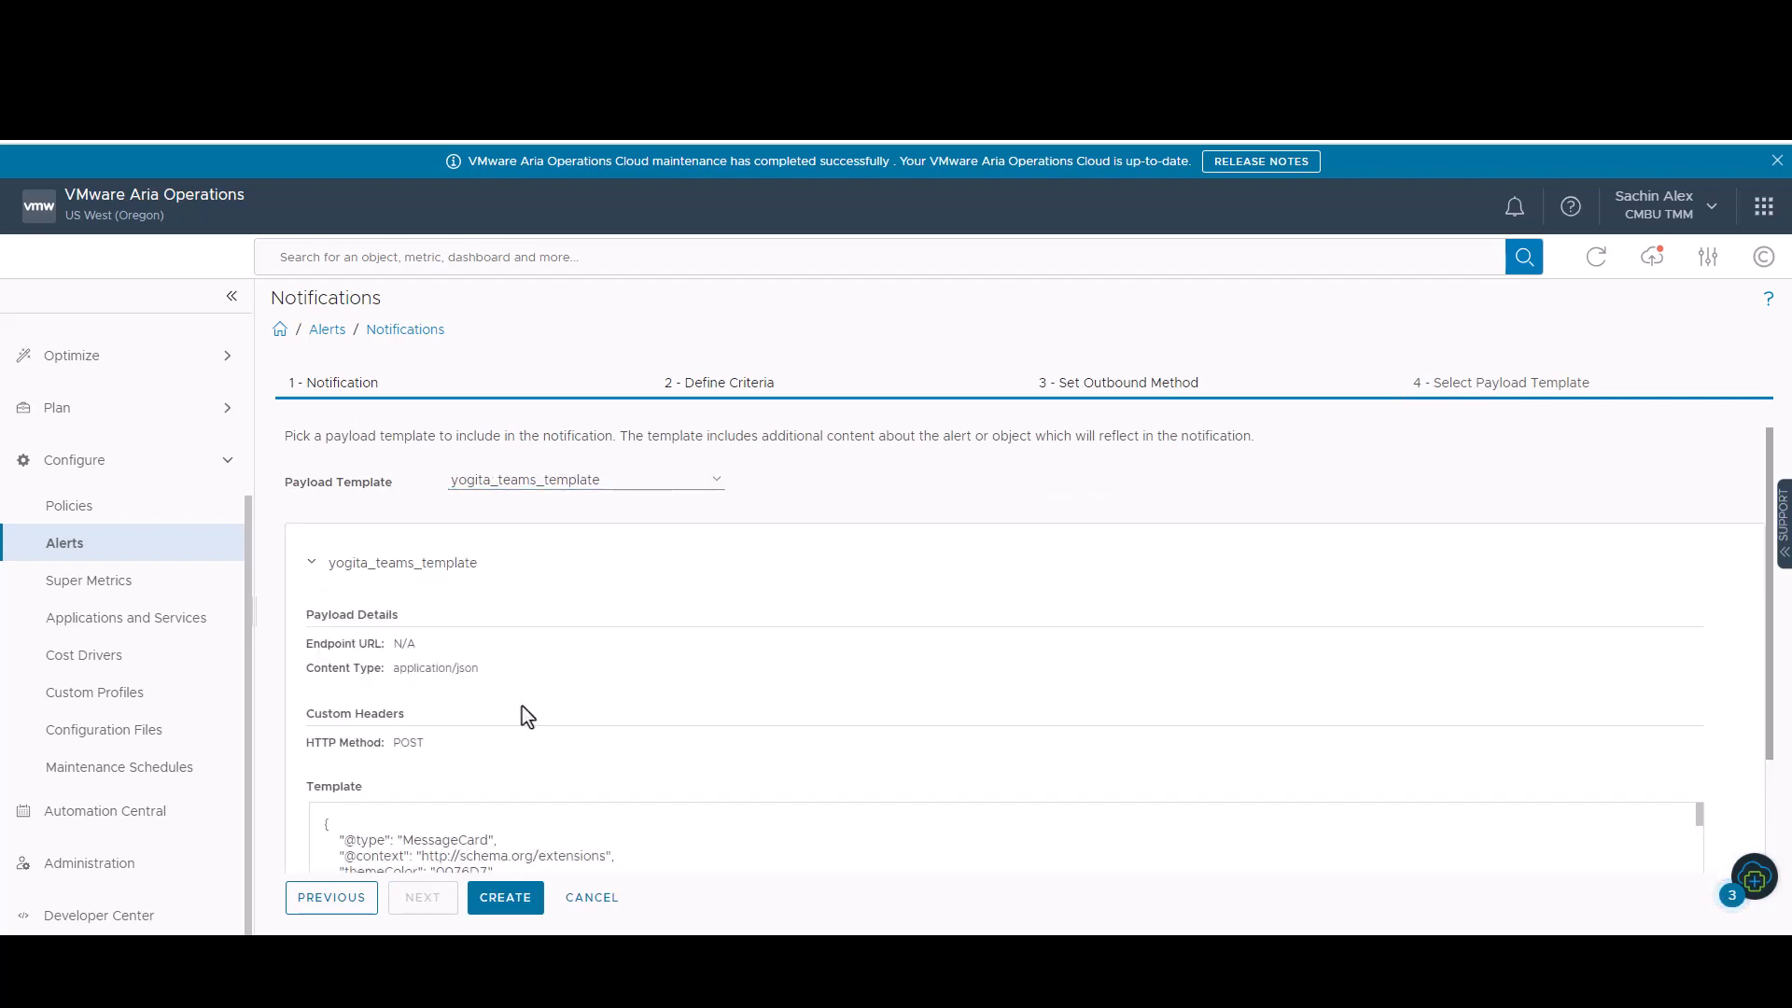
{"action": "scroll", "coordinate": [519, 714], "scroll_direction": "down", "scroll_amount": 2}
{"action": "scroll", "coordinate": [527, 716], "scroll_direction": "up", "scroll_amount": 2}
{"action": "scroll", "coordinate": [545, 753], "scroll_direction": "down", "scroll_amount": 2}
{"action": "left_click", "coordinate": [504, 900]}
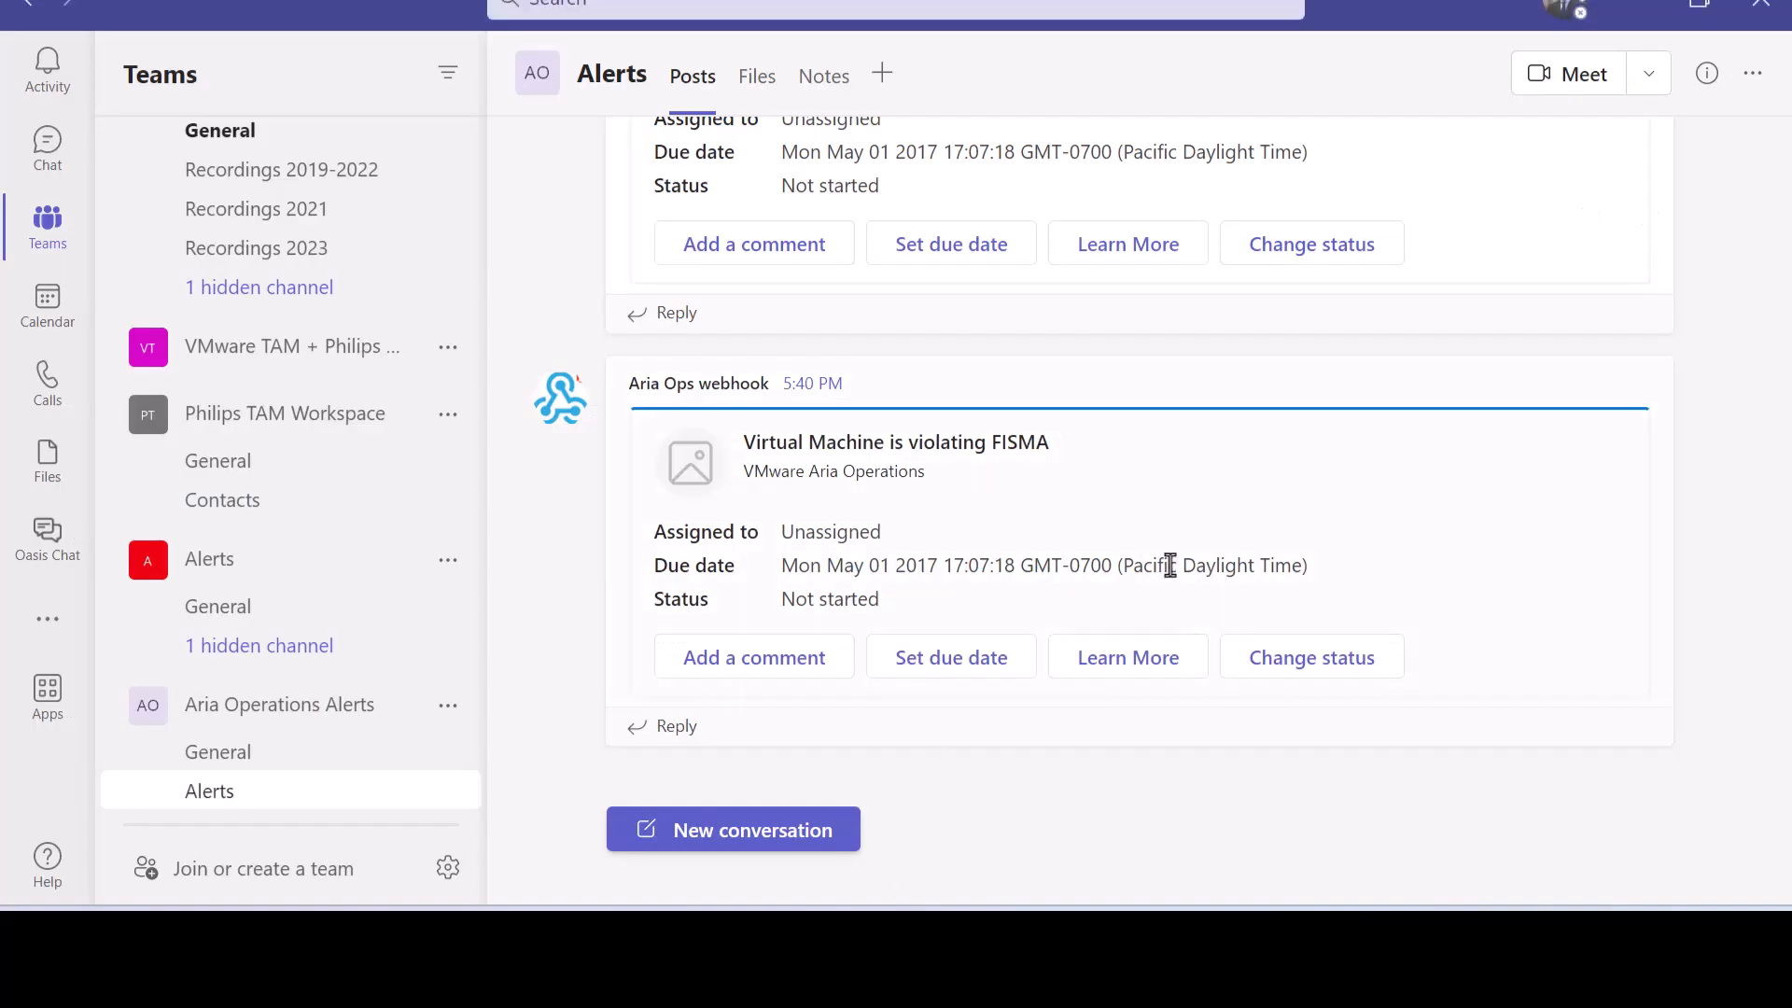
Look through the alerts posted by Aria Ops webhook in the Teams Alerts channel.
{"action": "scroll", "coordinate": [1171, 563], "scroll_direction": "up", "scroll_amount": 1}
{"action": "scroll", "coordinate": [1170, 564], "scroll_direction": "up", "scroll_amount": 15}
{"action": "scroll", "coordinate": [1170, 564], "scroll_direction": "up", "scroll_amount": 3}
{"action": "scroll", "coordinate": [1170, 564], "scroll_direction": "down", "scroll_amount": 10}
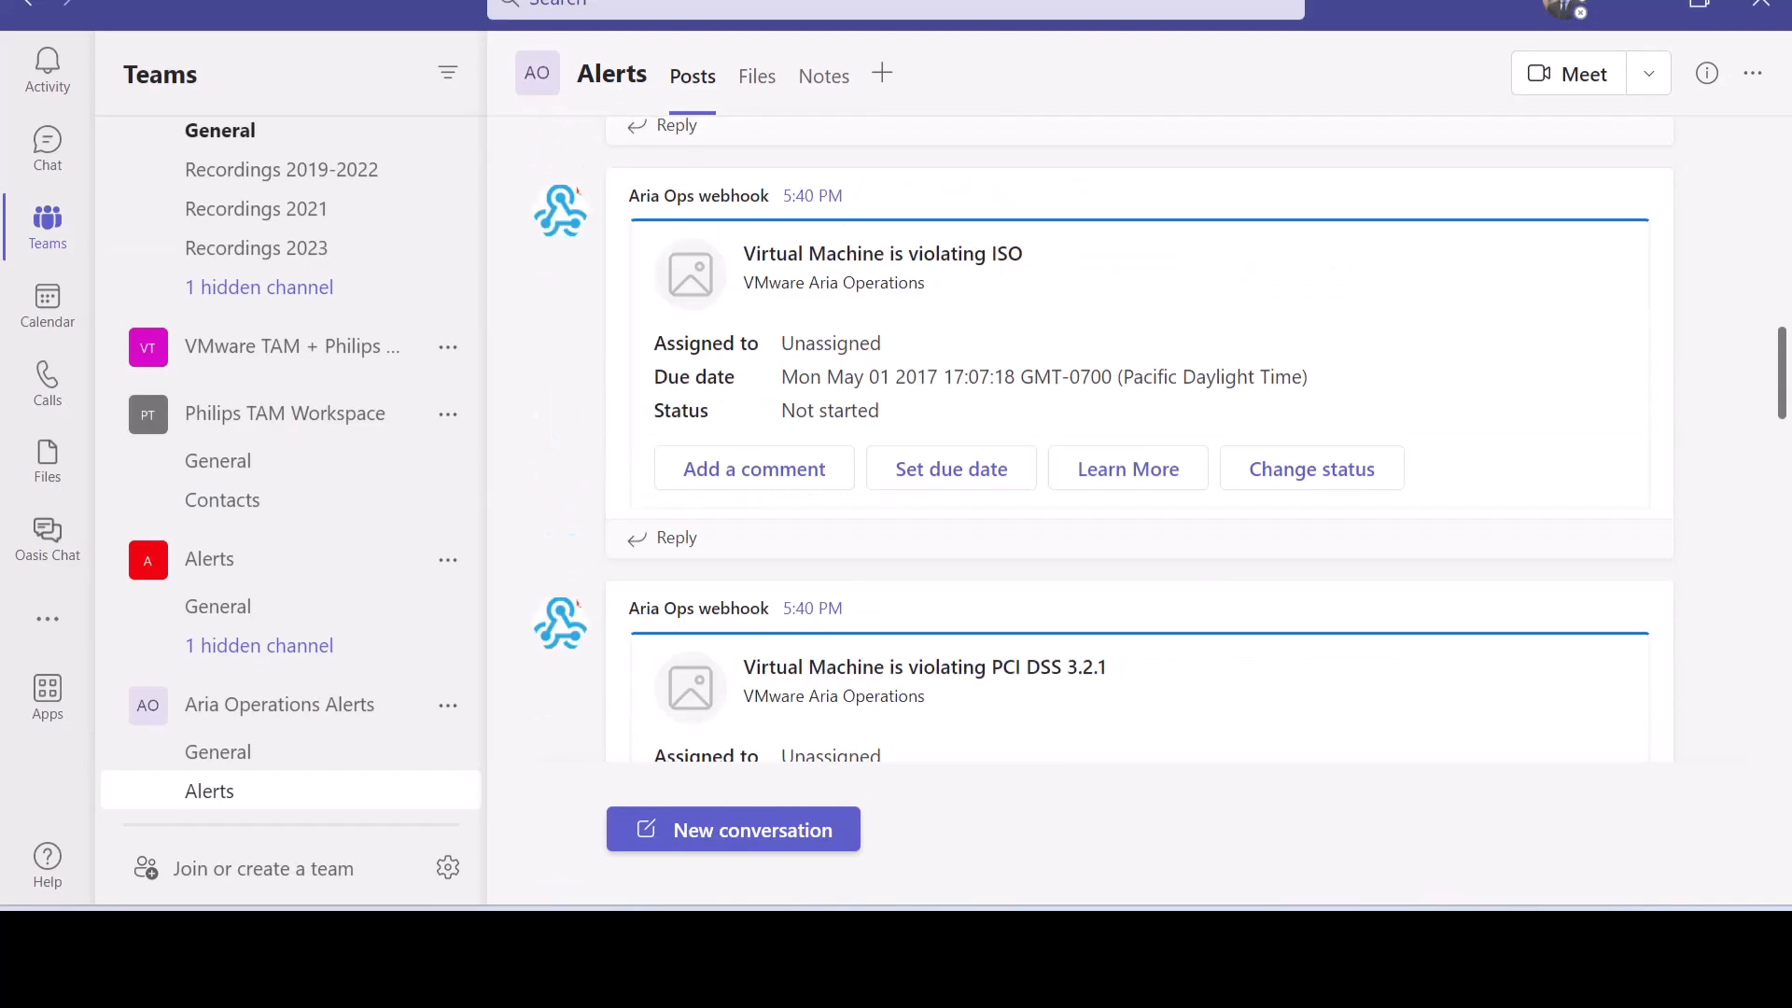